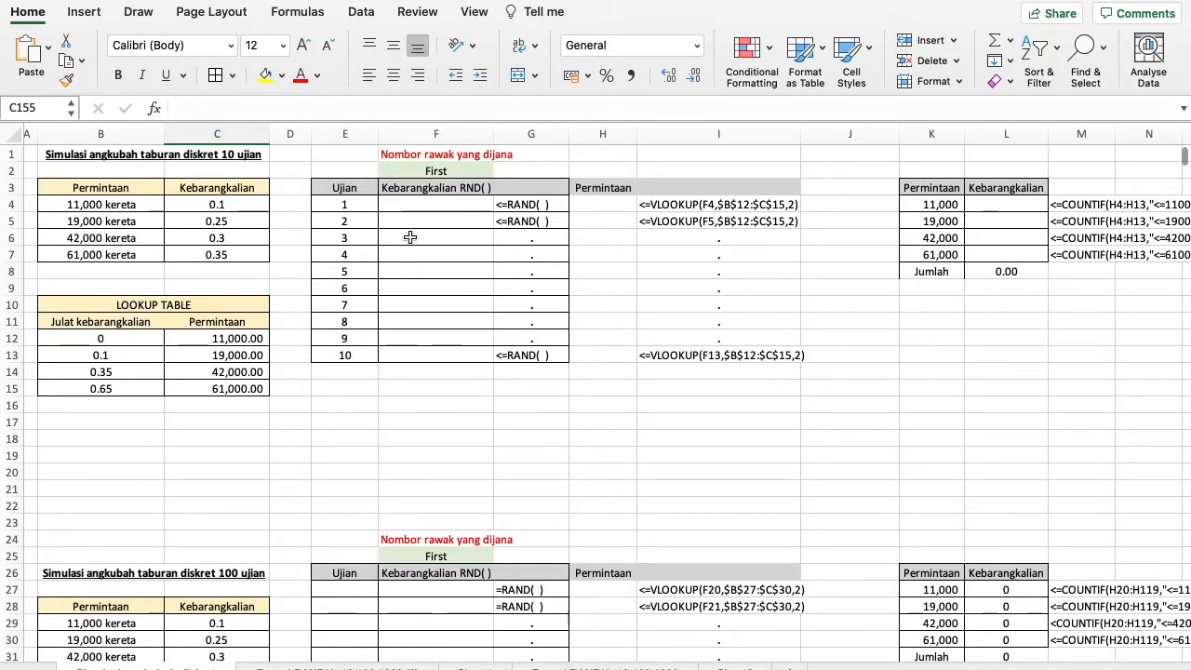
# - Enter the formula =RAND() in F4 as the random probability for trial 1 of the 10-trial simulation
pyautogui.click(418, 202)
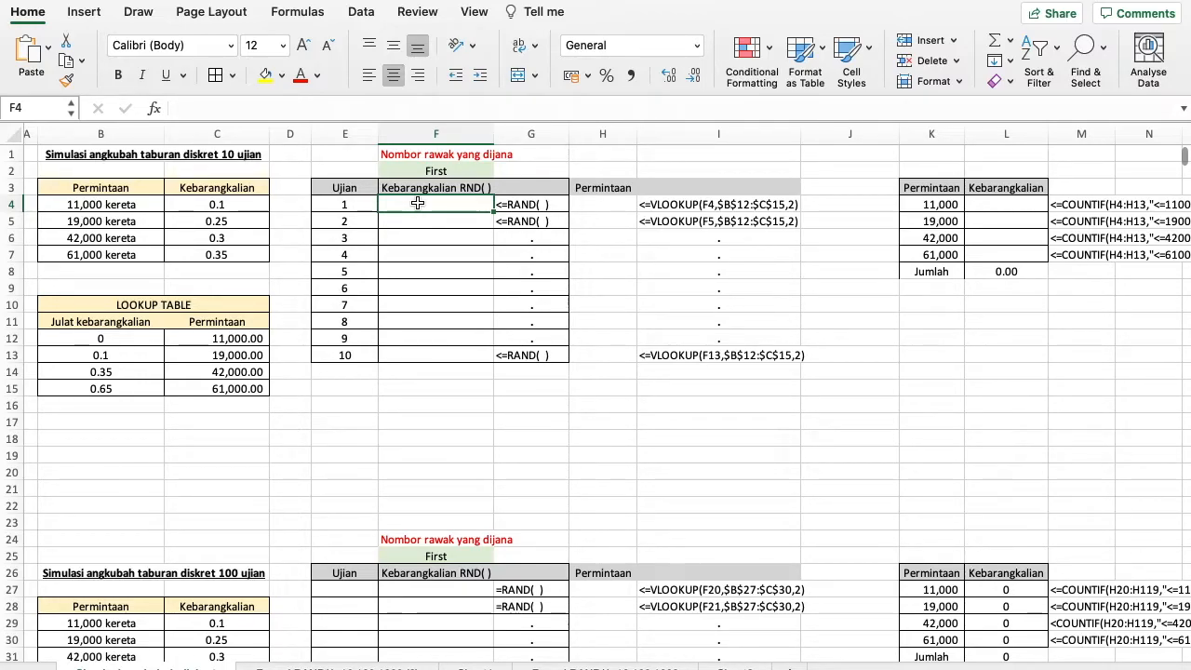
pyautogui.write('=')
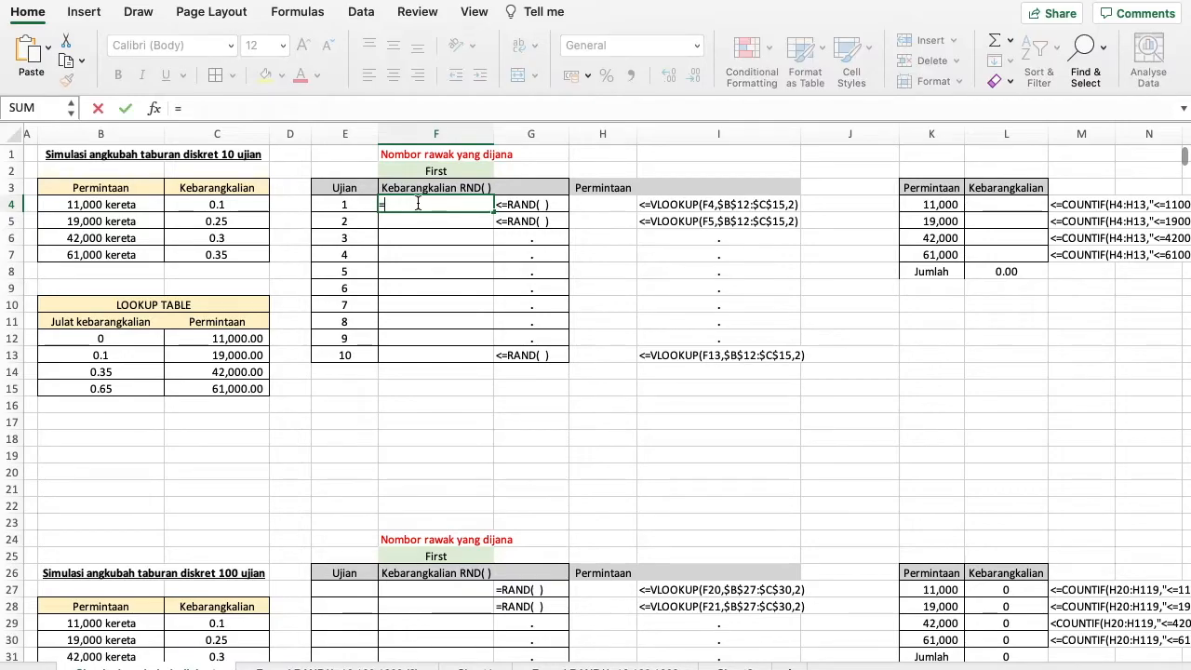
pyautogui.write('rand')
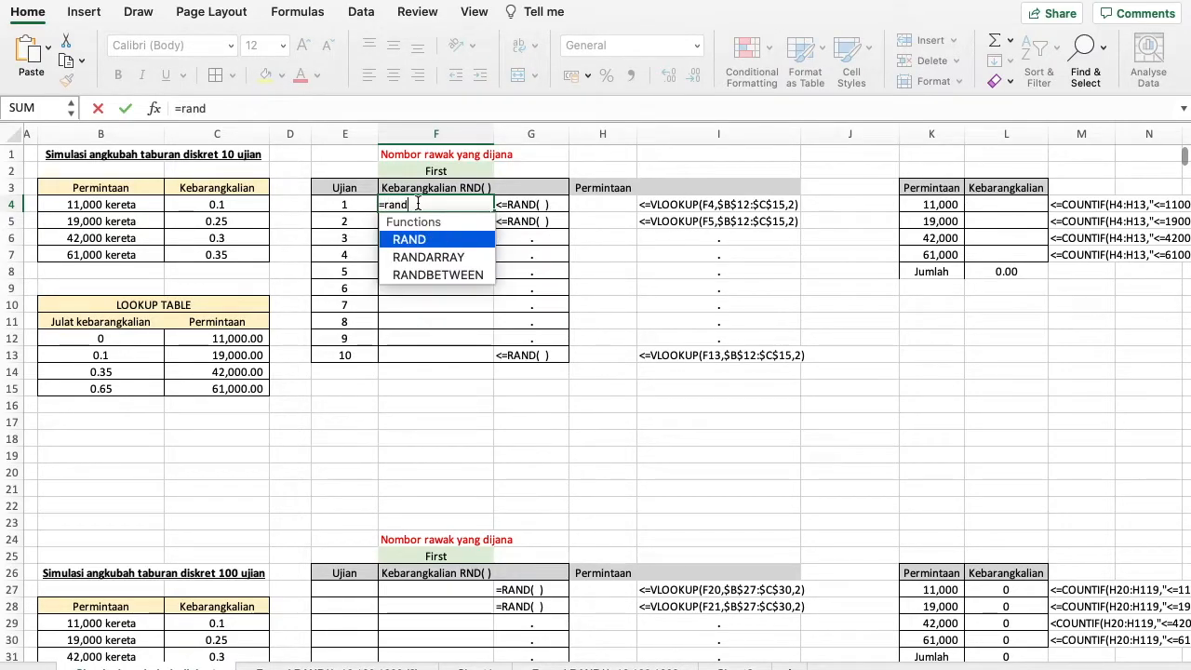
pyautogui.write('()')
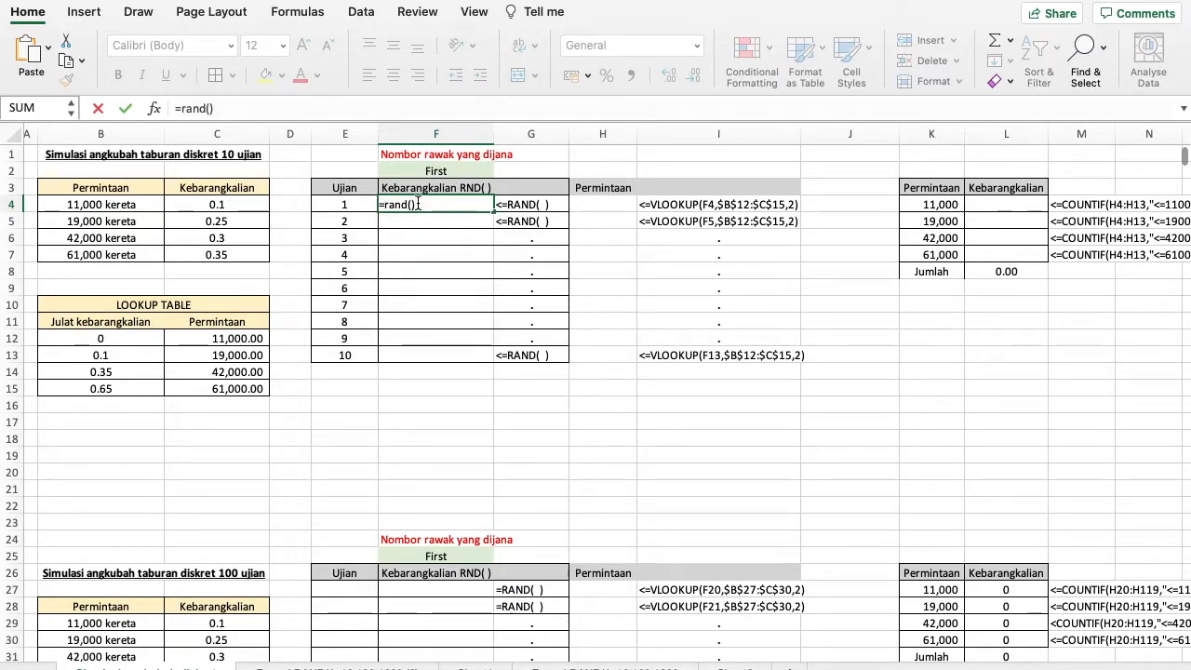
pyautogui.press('Return')
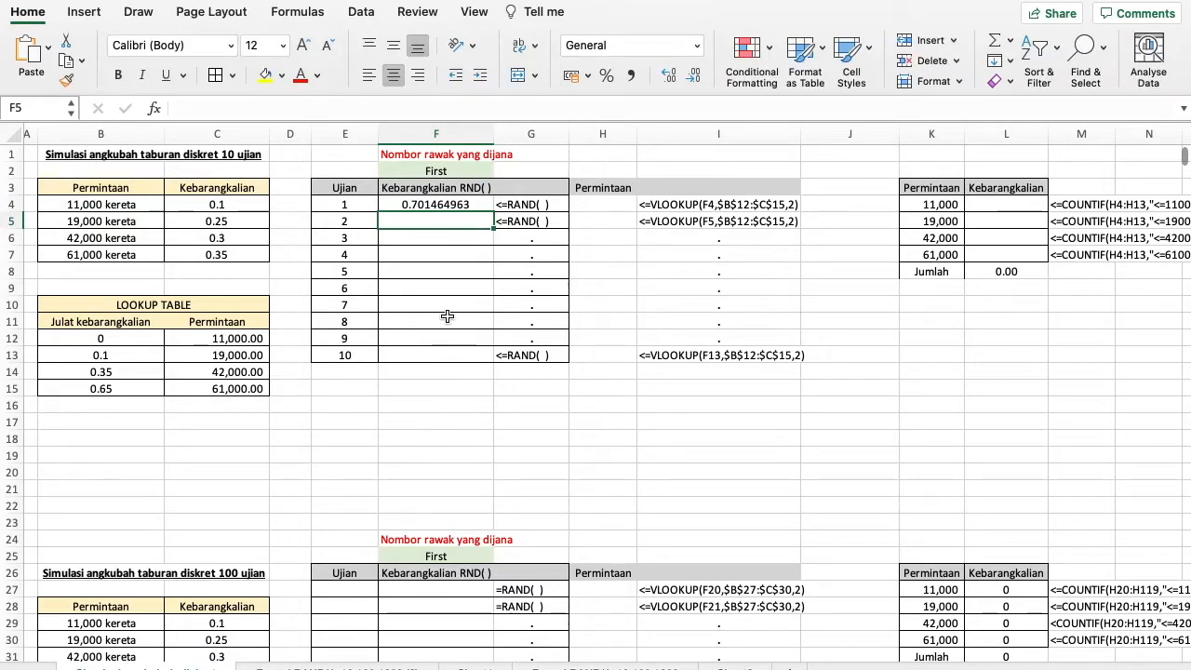
# - Copy the random-number formula from F4 into F5:F13 for trials 2 to 10
pyautogui.click(461, 204)
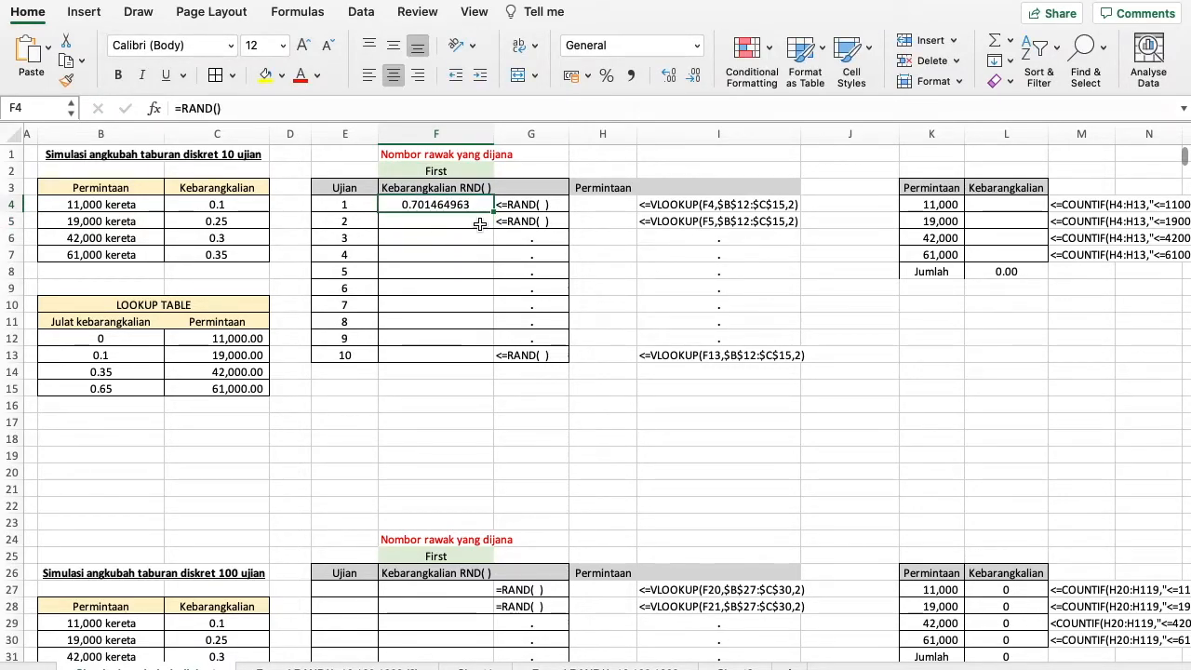
pyautogui.press('super+c')
pyautogui.click(456, 218)
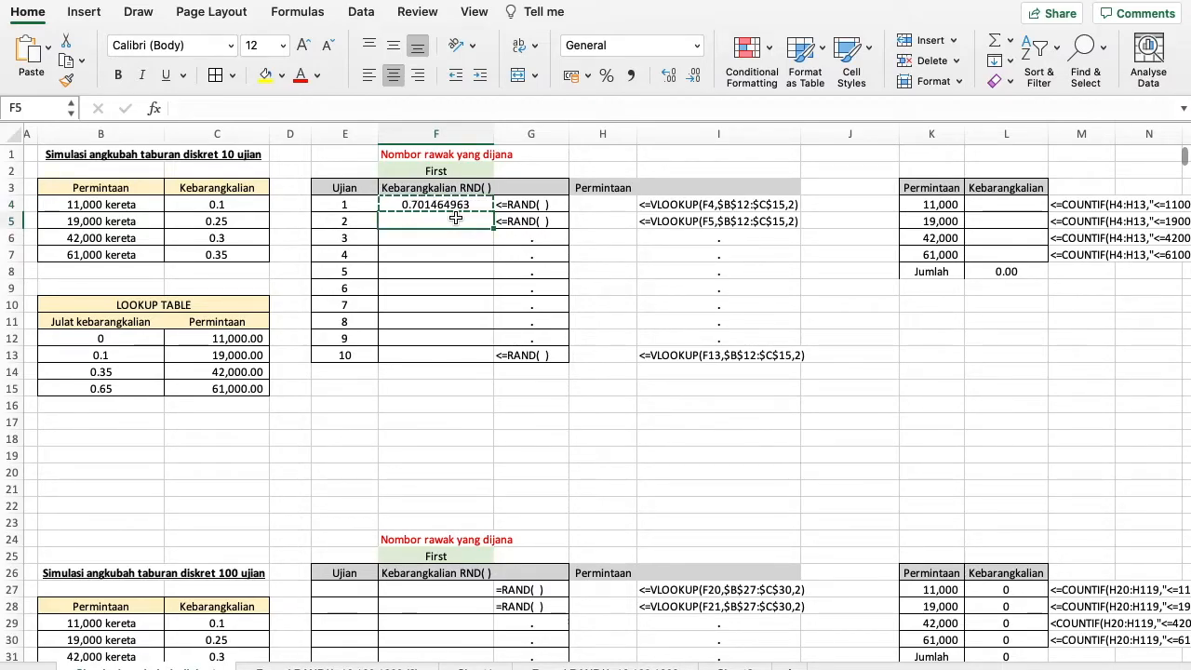
pyautogui.press('super+shift+Down')
pyautogui.press('Down')
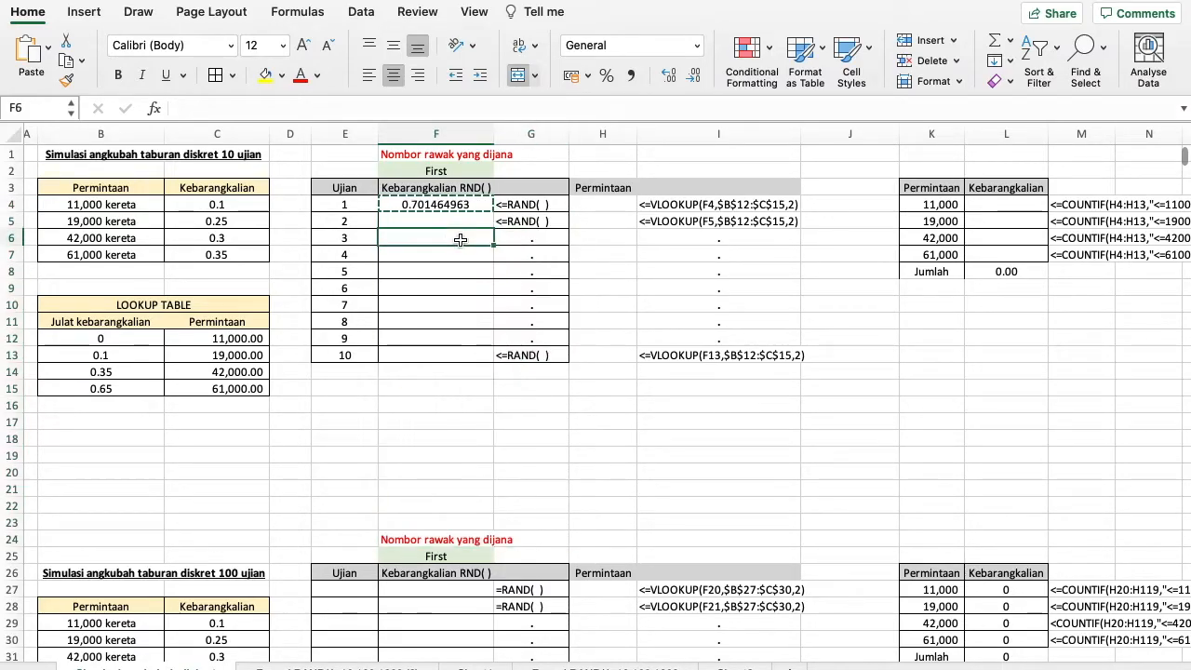
pyautogui.click(443, 220)
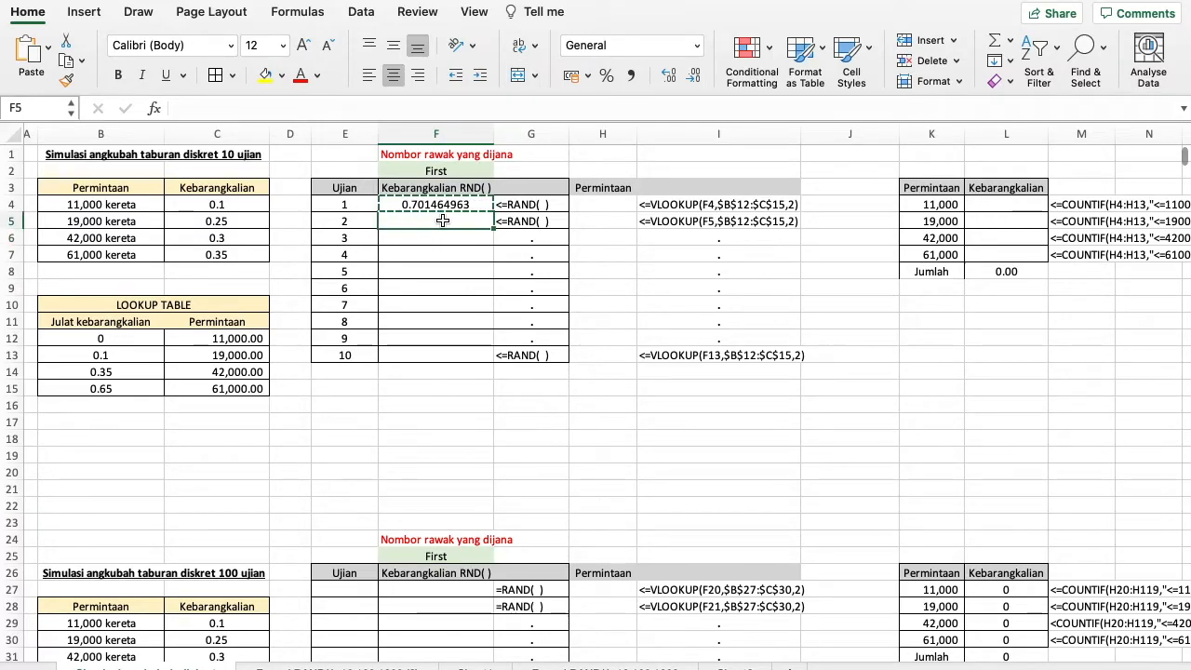
pyautogui.hotkey('shift', 'Down')
pyautogui.hotkey('shift', 'Down')
pyautogui.hotkey('shift', 'Down')
pyautogui.hotkey('shift', 'Down')
pyautogui.hotkey('shift', 'Down')
pyautogui.hotkey('shift', 'Down')
pyautogui.hotkey('shift', 'Down')
pyautogui.hotkey('shift', 'Down')
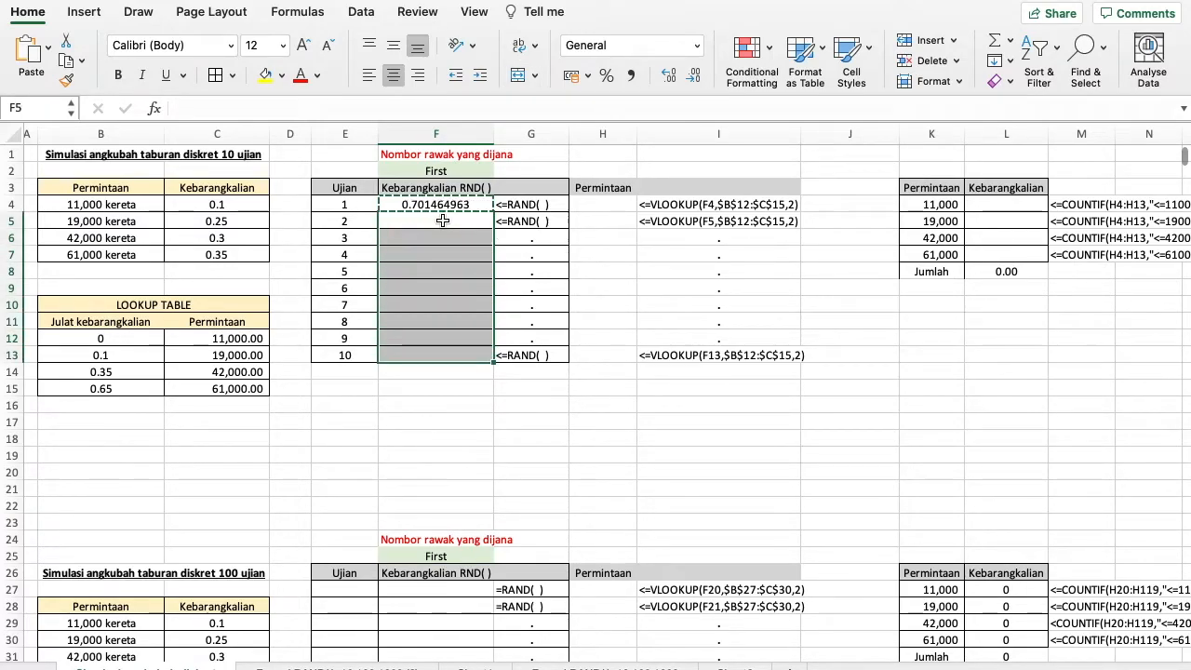
pyautogui.press('super+v')
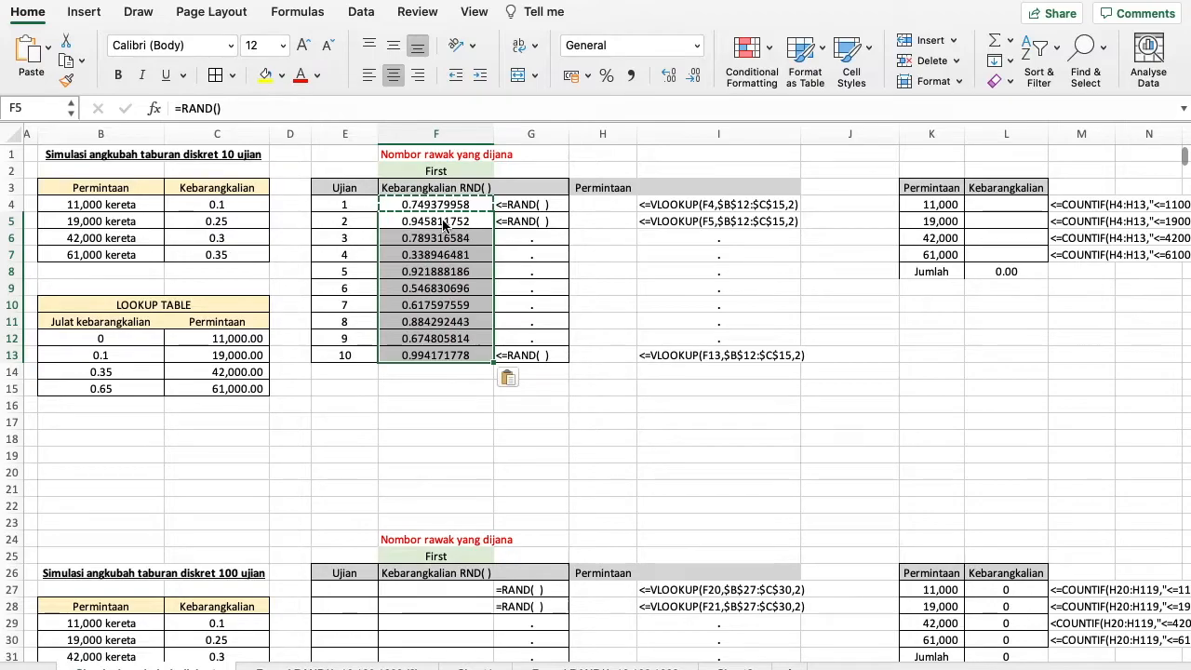
pyautogui.click(443, 387)
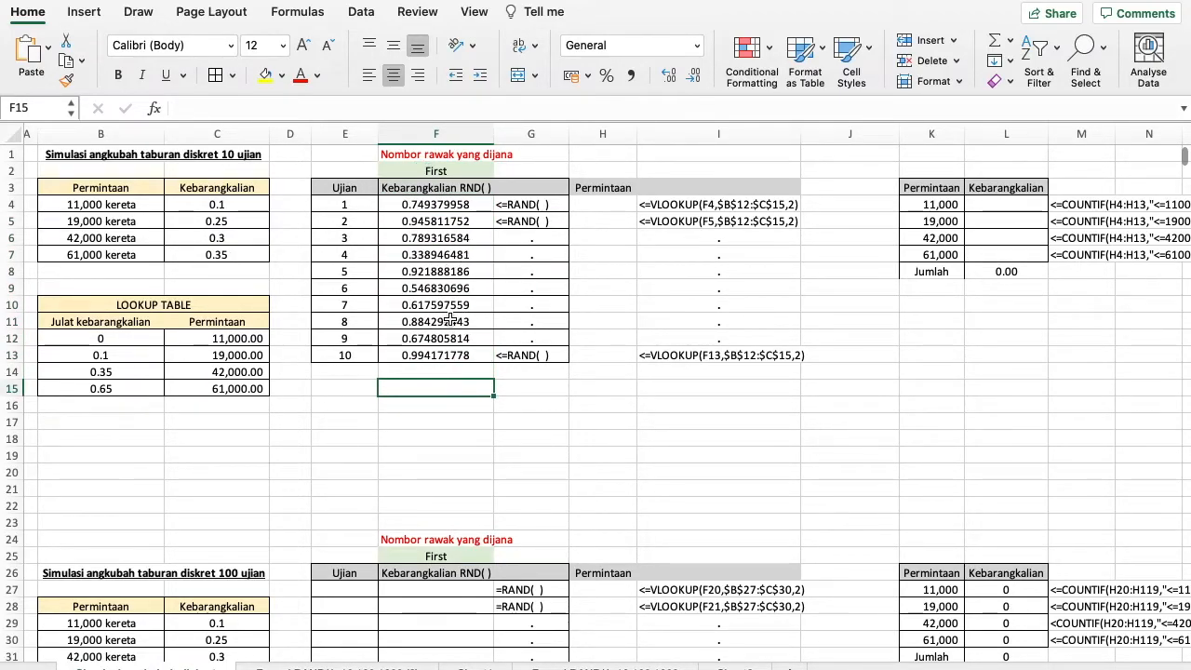
# - Enter =VLOOKUP(F4,B12:C15,2) in H4 to find the demand for trial 1 from the lookup table
pyautogui.click(590, 208)
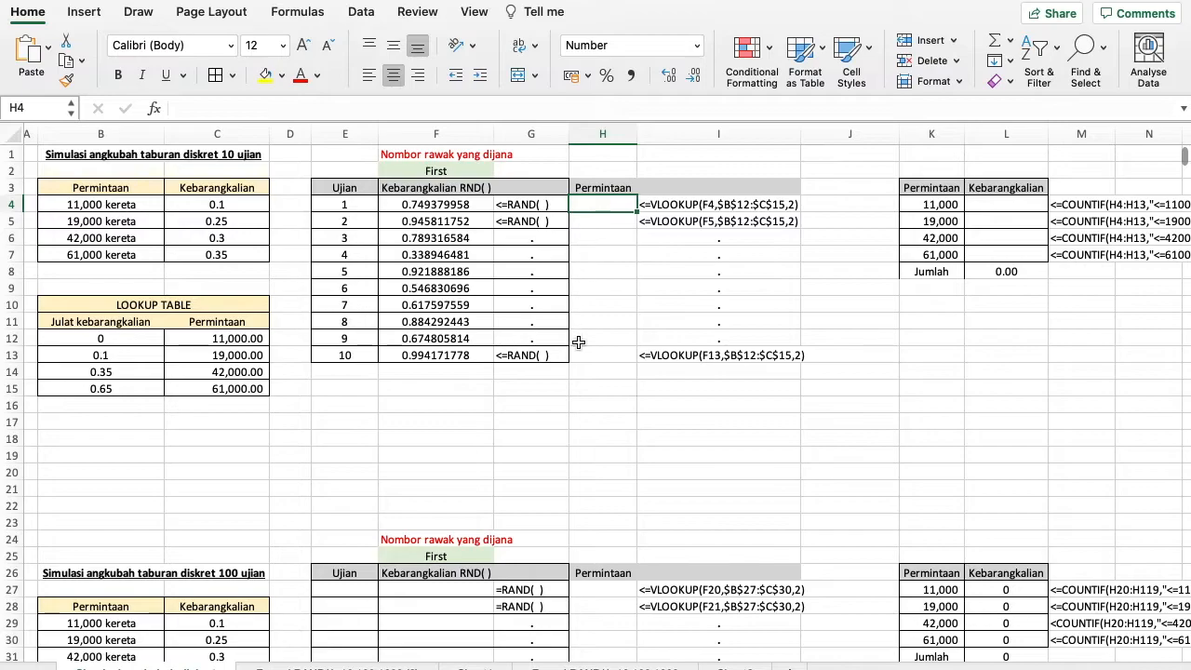
pyautogui.write('=')
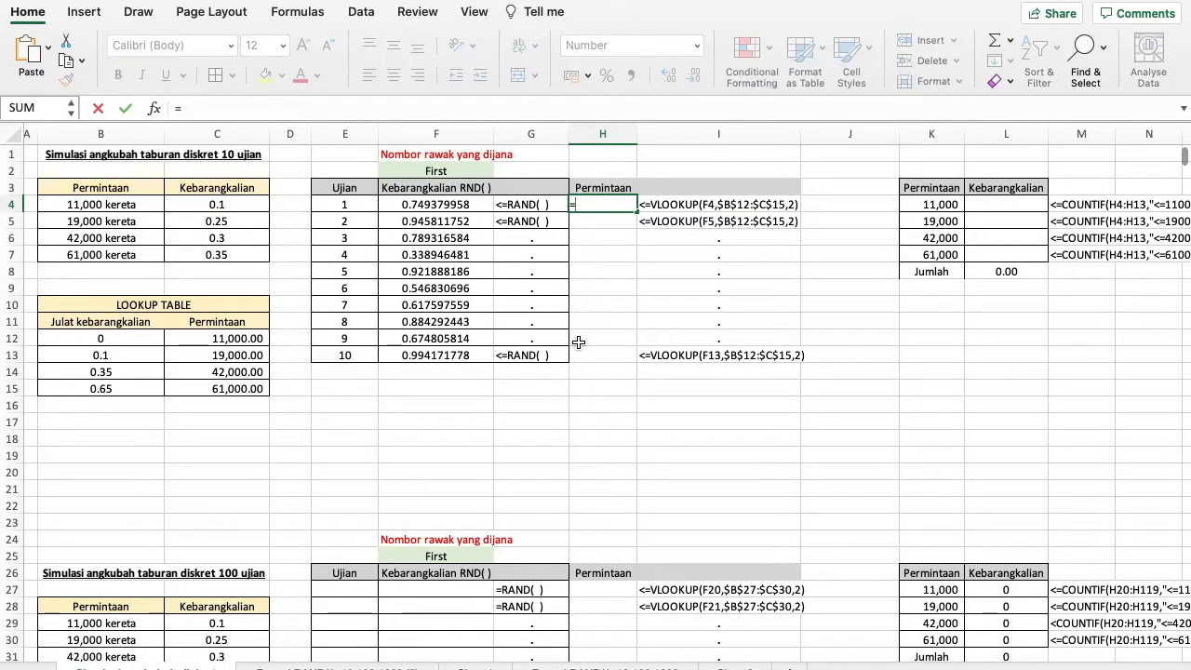
pyautogui.write('vlookup')
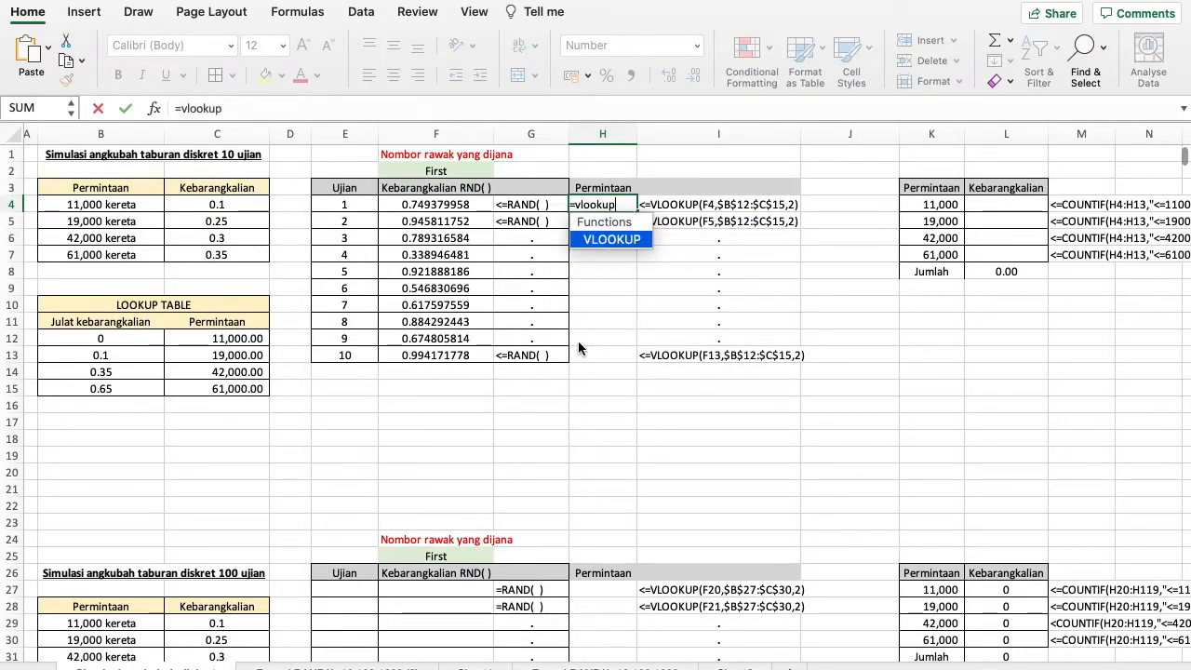
pyautogui.write('(')
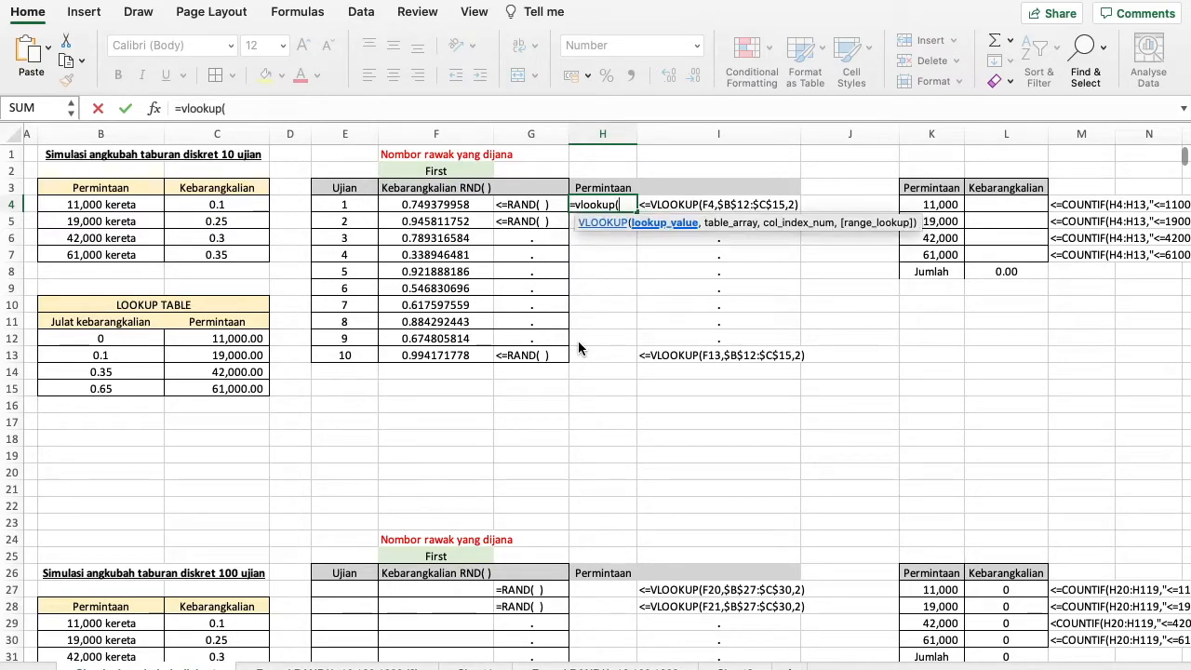
pyautogui.click(430, 204)
pyautogui.write(',')
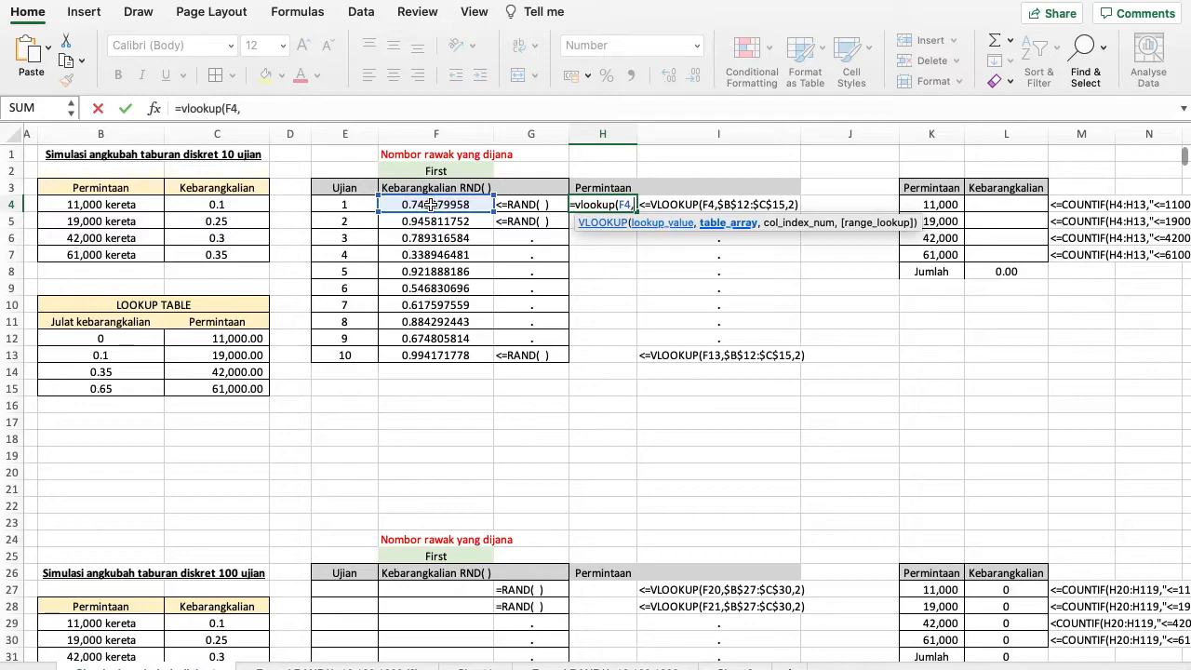
pyautogui.click(139, 341)
pyautogui.hotkey('shift', 'Down')
pyautogui.hotkey('shift', 'Down')
pyautogui.hotkey('shift', 'Down')
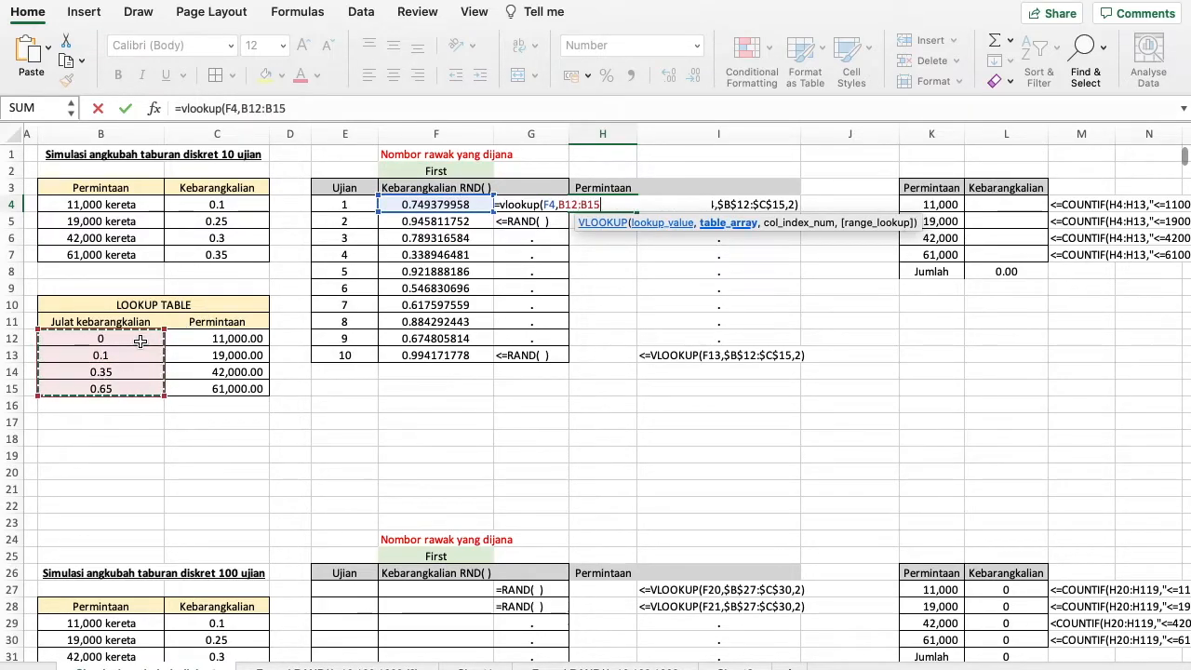
pyautogui.hotkey('shift', 'Right')
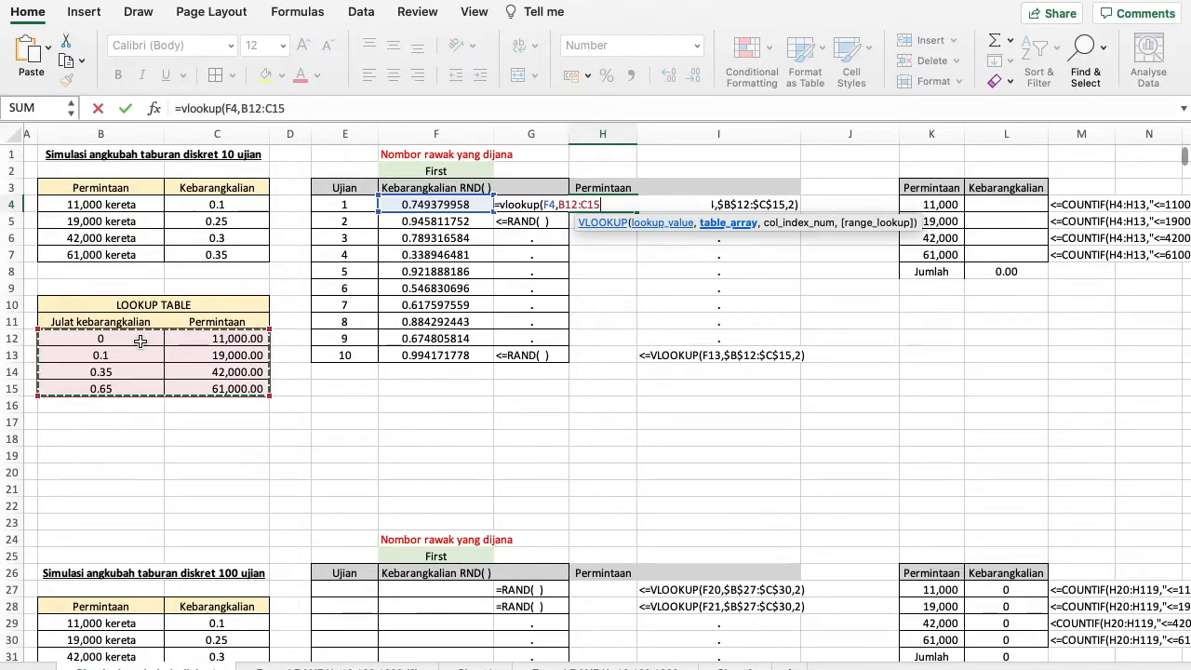
pyautogui.write(',')
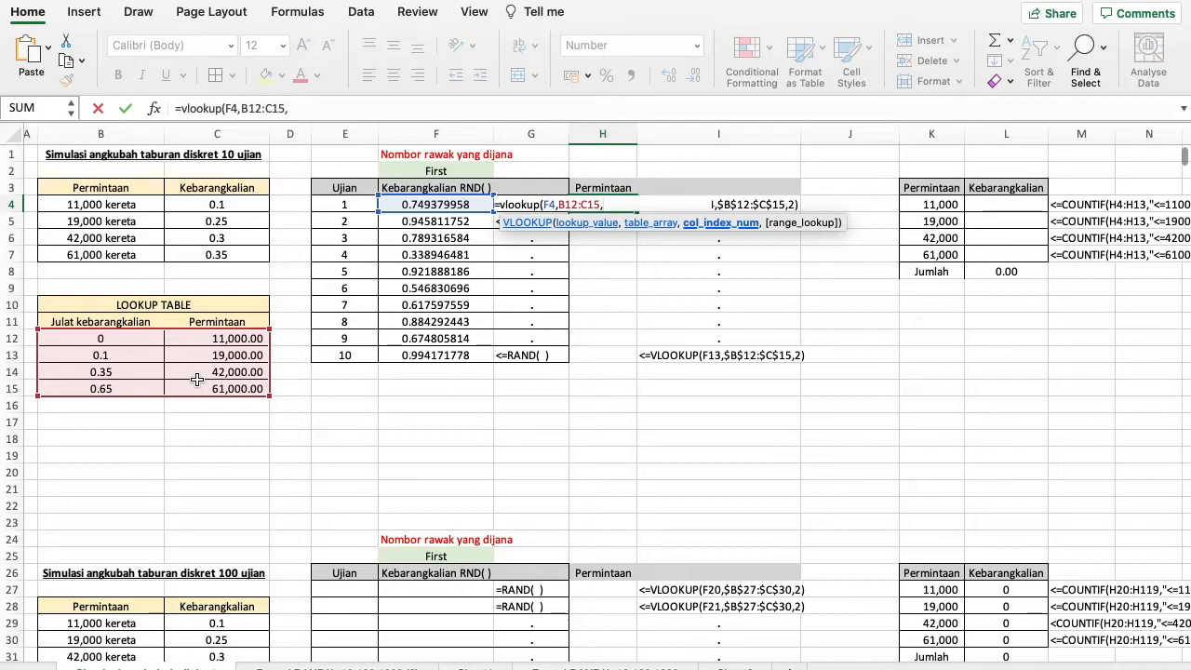
pyautogui.write('2)')
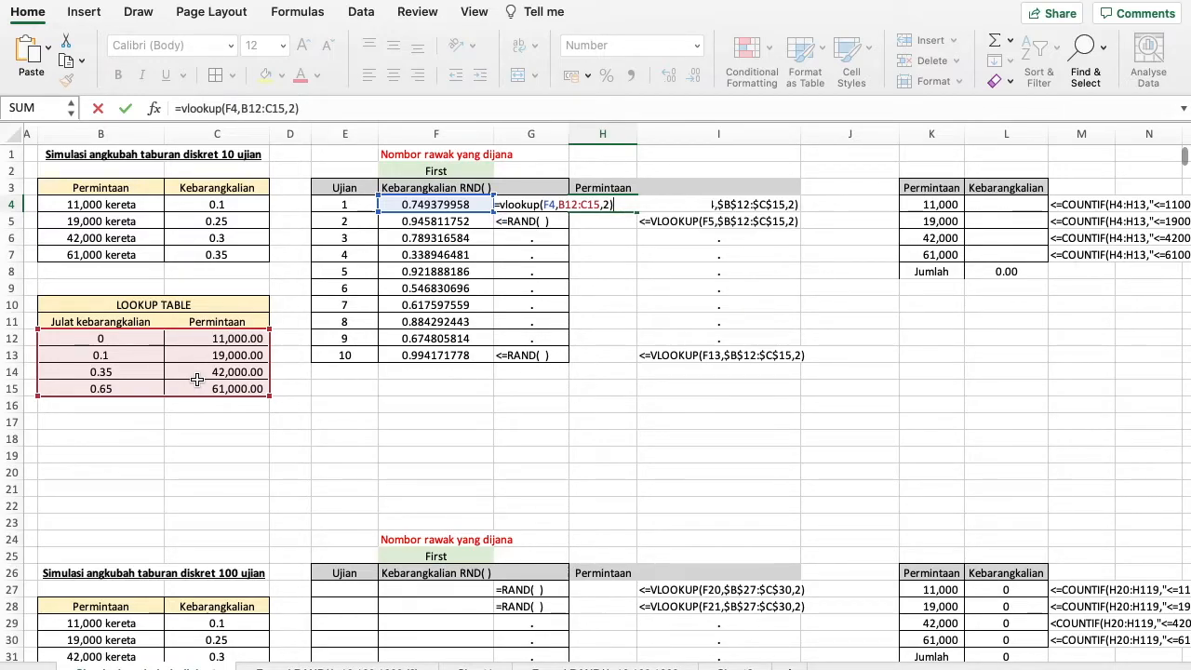
pyautogui.press('Return')
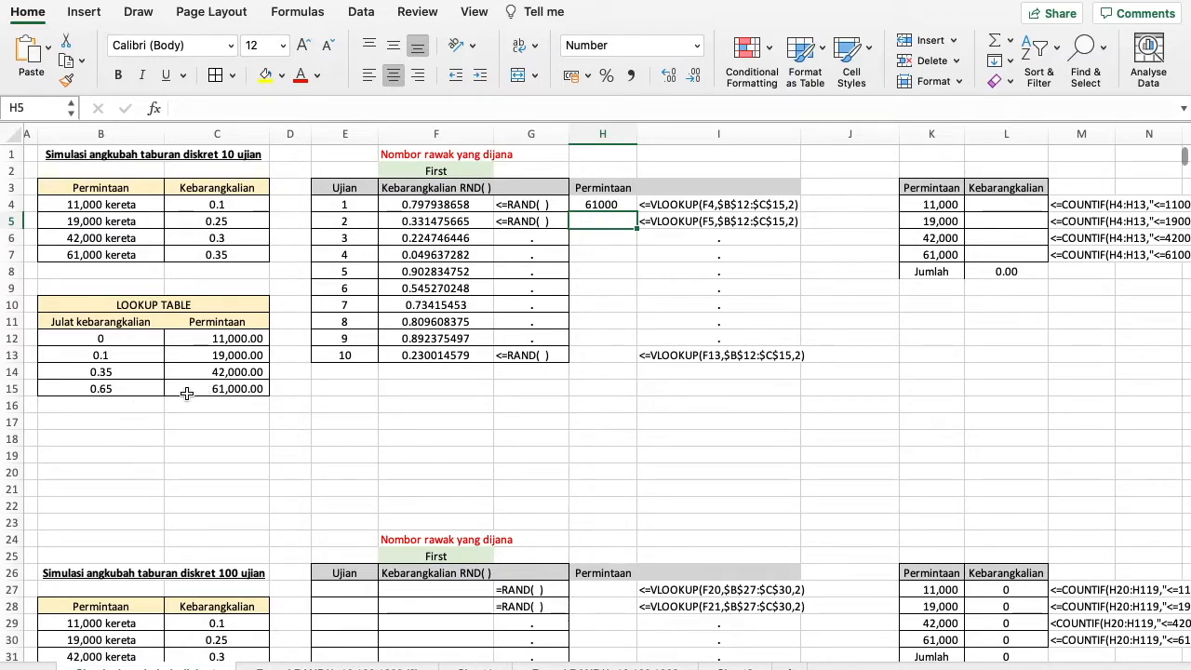
# - Try to fill H5:H13 with H4's lookup formula while its table range is still relative
pyautogui.click(601, 205)
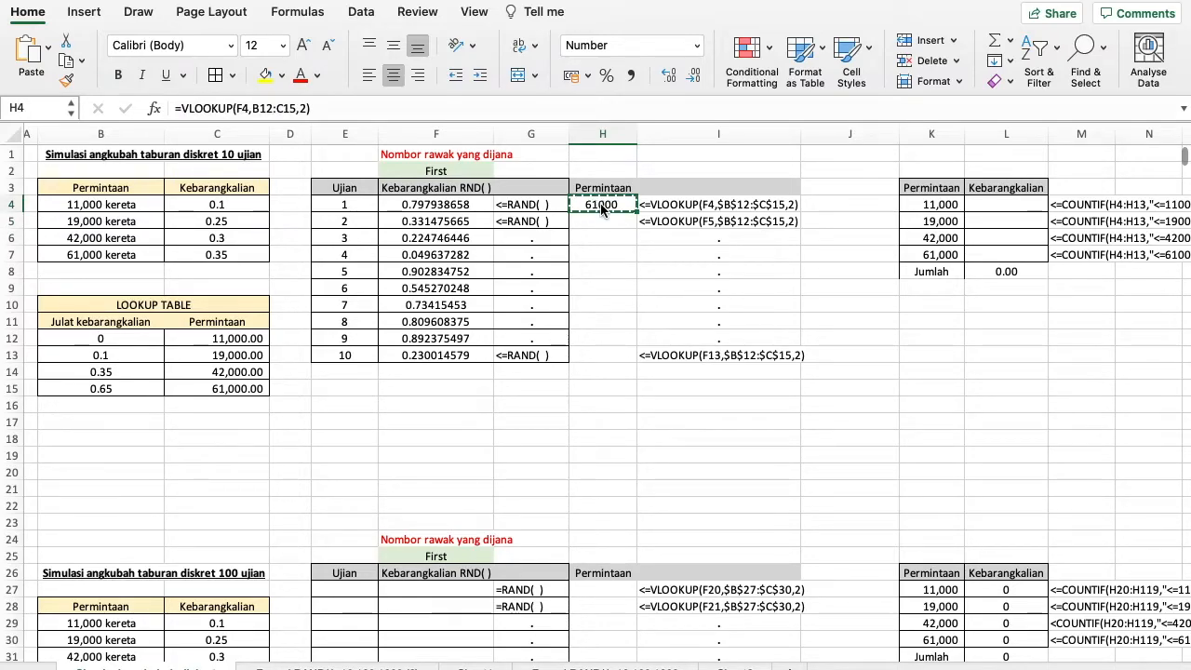
pyautogui.click(606, 219)
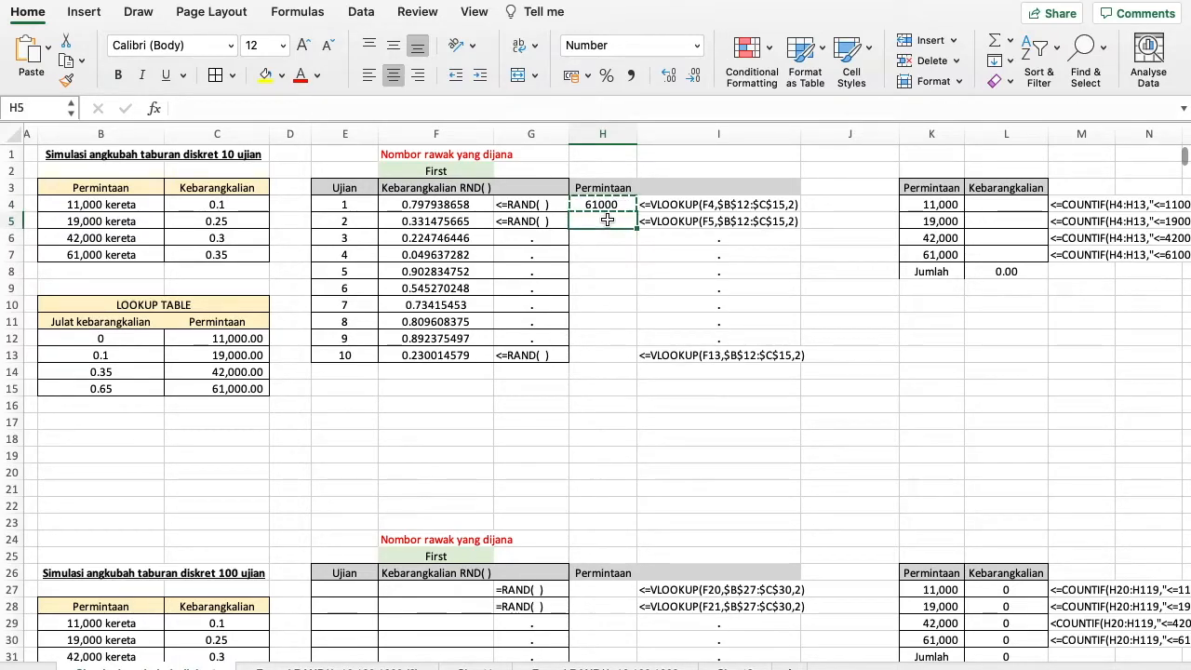
pyautogui.hotkey('shift', 'Down')
pyautogui.hotkey('shift', 'Down')
pyautogui.hotkey('shift', 'Down')
pyautogui.hotkey('shift', 'Down')
pyautogui.hotkey('shift', 'Down')
pyautogui.hotkey('shift', 'Down')
pyautogui.hotkey('shift', 'Down')
pyautogui.hotkey('shift', 'Down')
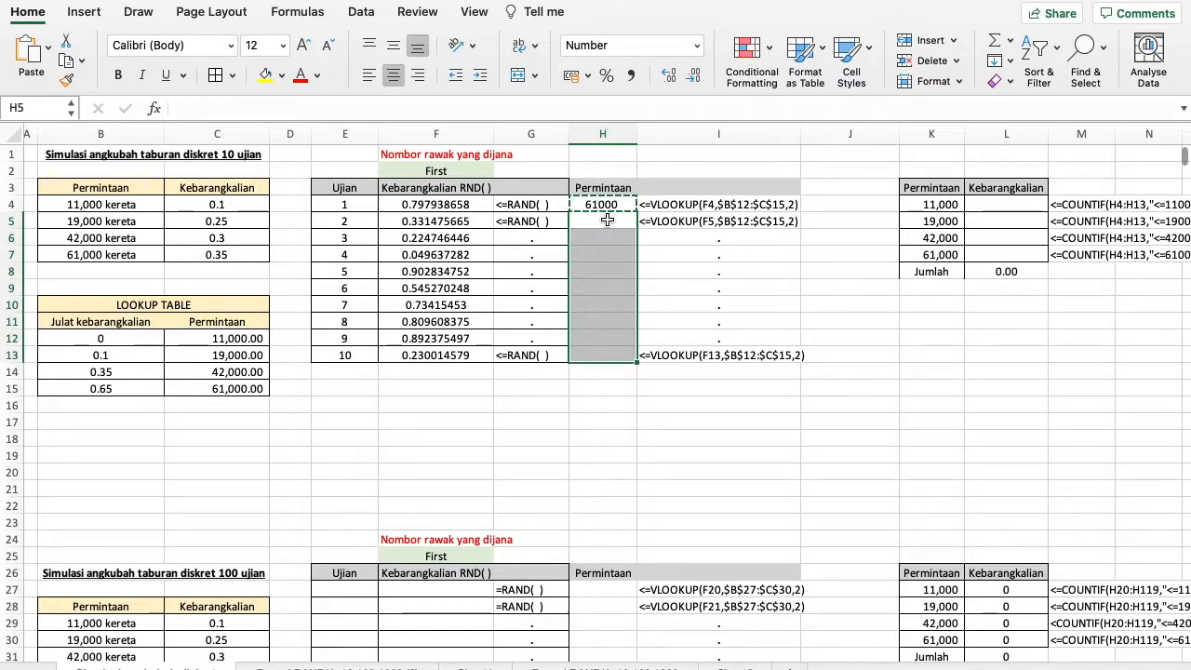
pyautogui.press('super+v')
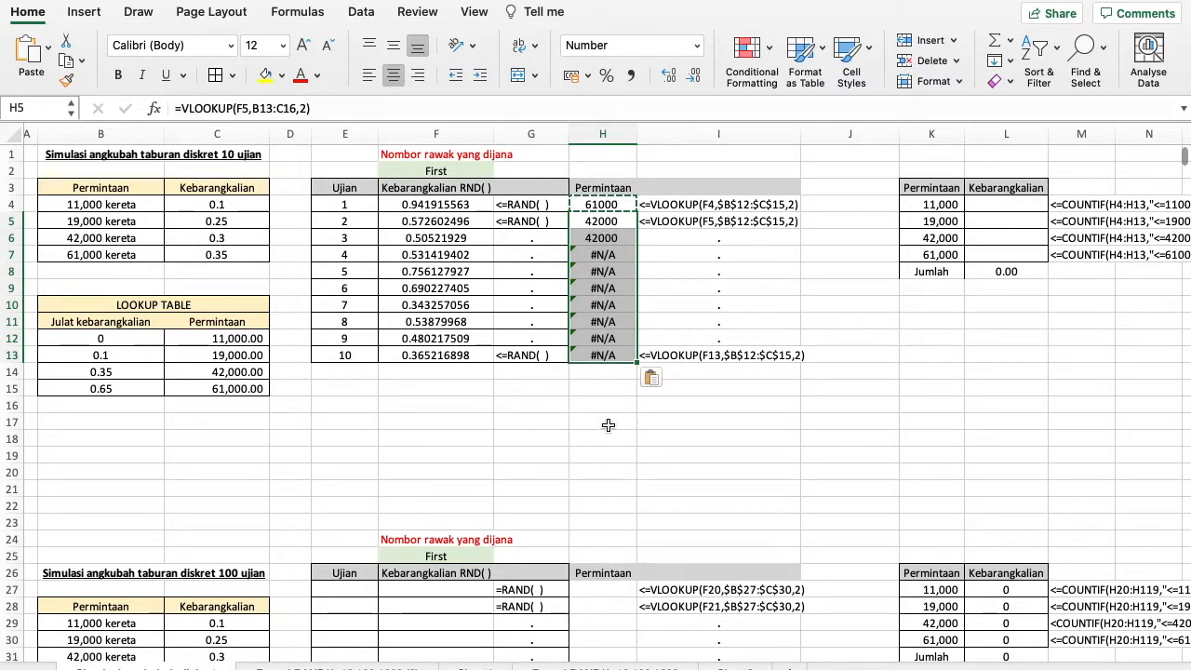
pyautogui.click(607, 423)
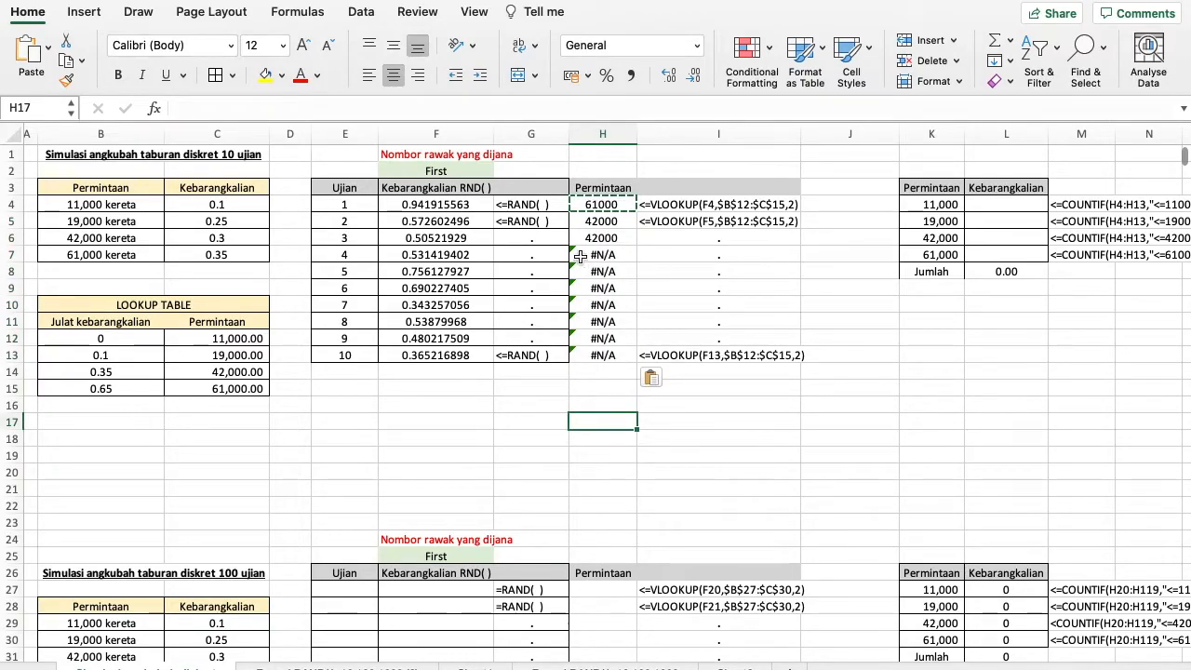
# - Make the table range in H4's lookup formula absolute as $B$12:$C$15 and check its result against the lookup table
pyautogui.click(592, 206)
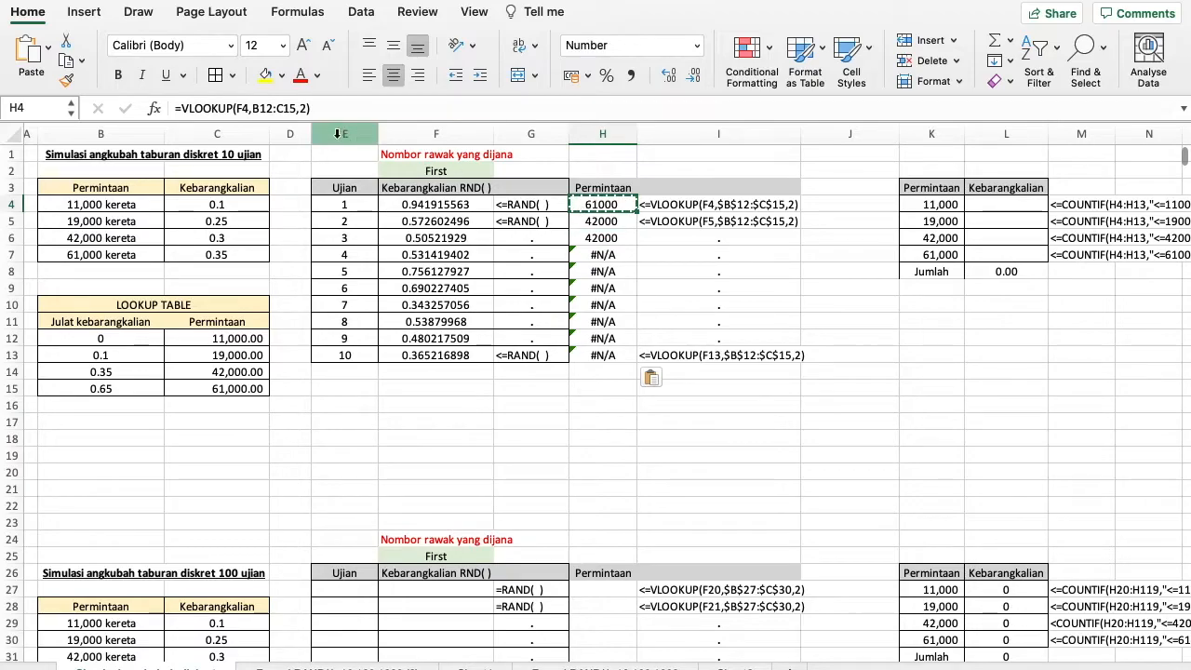
pyautogui.moveTo(294, 109); pyautogui.dragTo(255, 109)
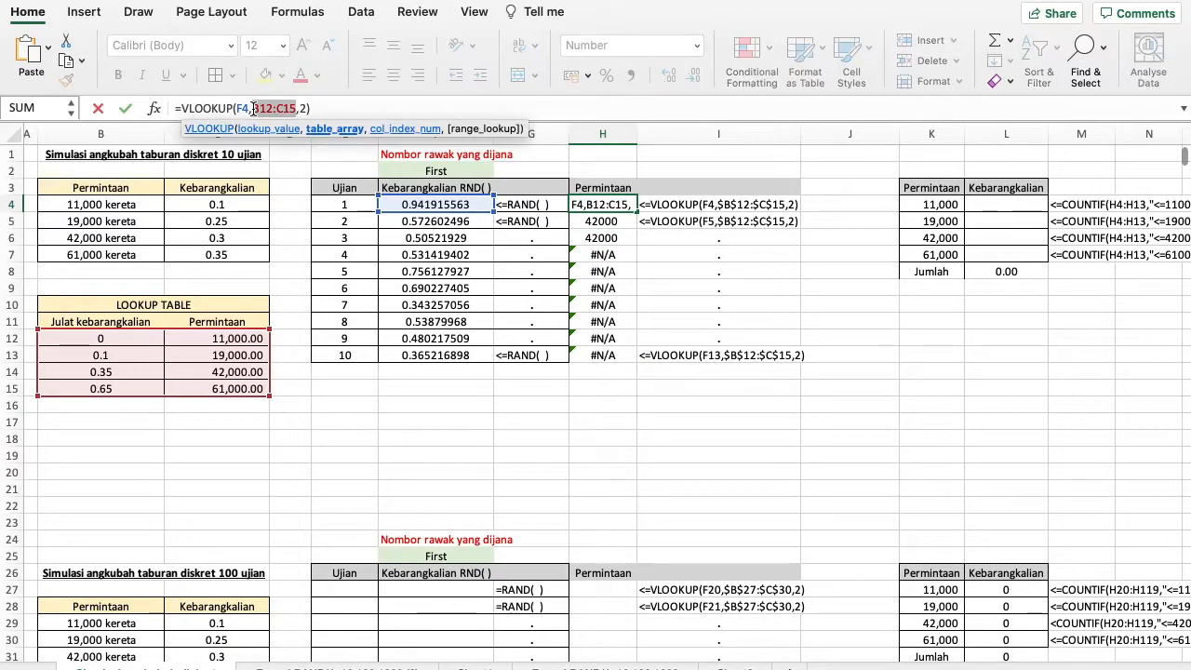
pyautogui.press('F4')
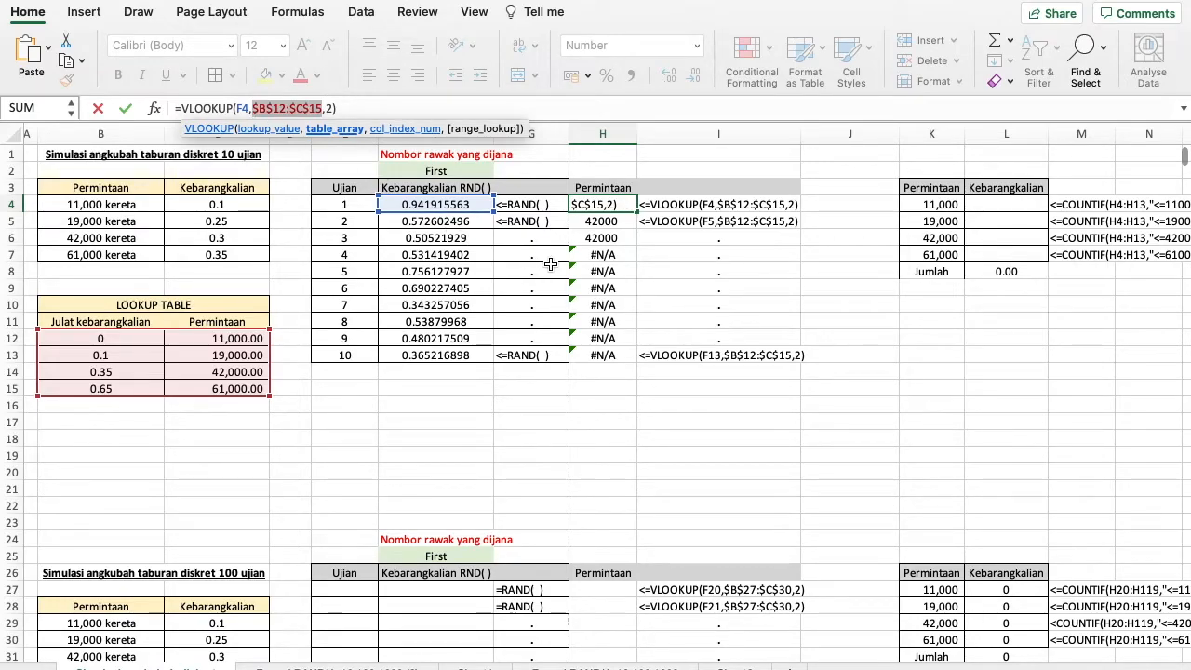
pyautogui.press('Return')
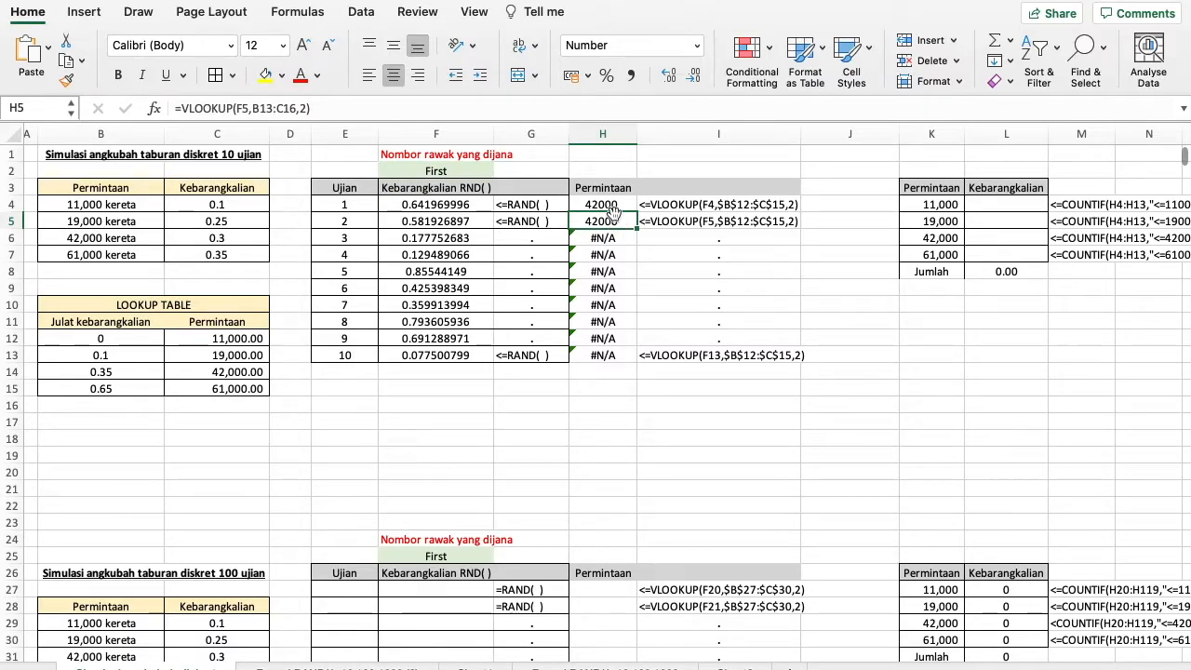
pyautogui.click(612, 204)
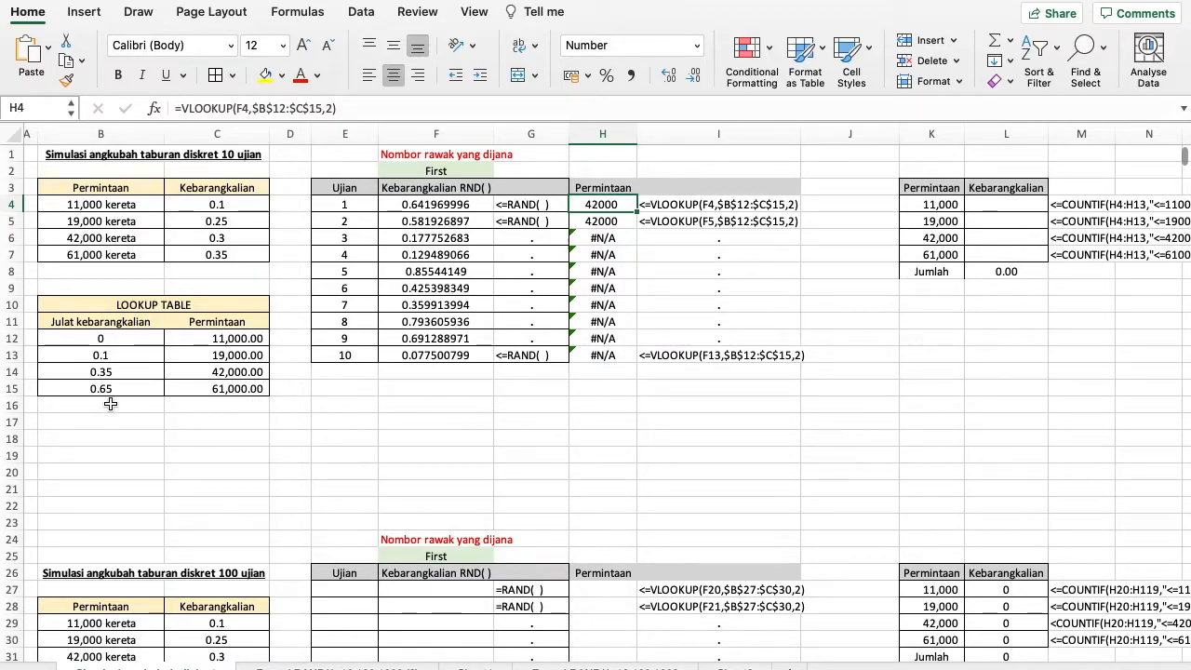
pyautogui.click(212, 371)
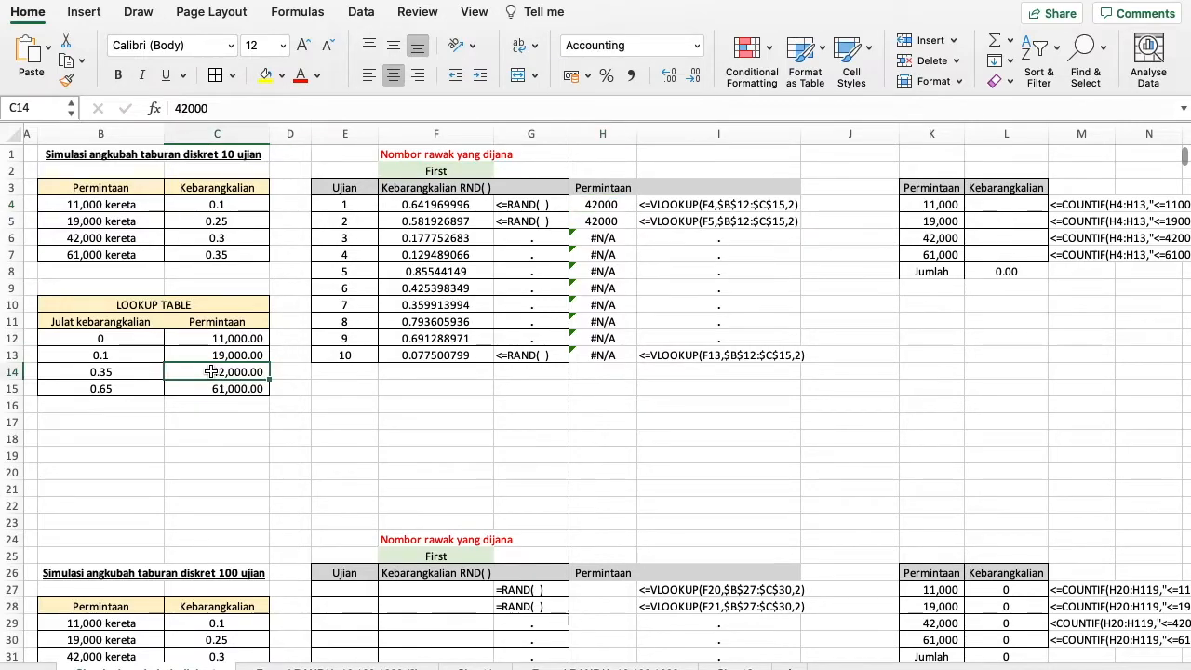
# - Copy the lookup formula with the absolute table range from H4 over H5:H13
pyautogui.click(604, 205)
pyautogui.hotkey('ctrl', 'c')
pyautogui.click(621, 221)
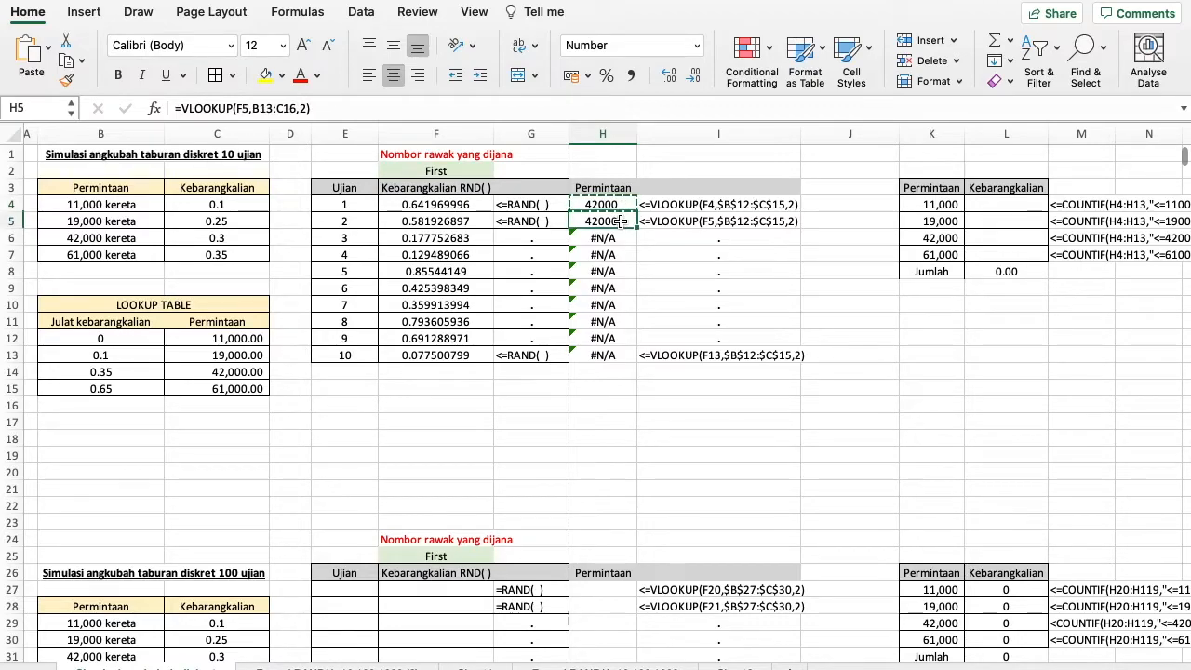
pyautogui.hotkey('shift', 'Down')
pyautogui.hotkey('shift', 'Down')
pyautogui.hotkey('shift', 'Down')
pyautogui.hotkey('shift', 'Down')
pyautogui.hotkey('shift', 'Down')
pyautogui.hotkey('shift', 'Down')
pyautogui.hotkey('shift', 'Down')
pyautogui.hotkey('shift', 'Down')
pyautogui.hotkey('ctrl', 'v')
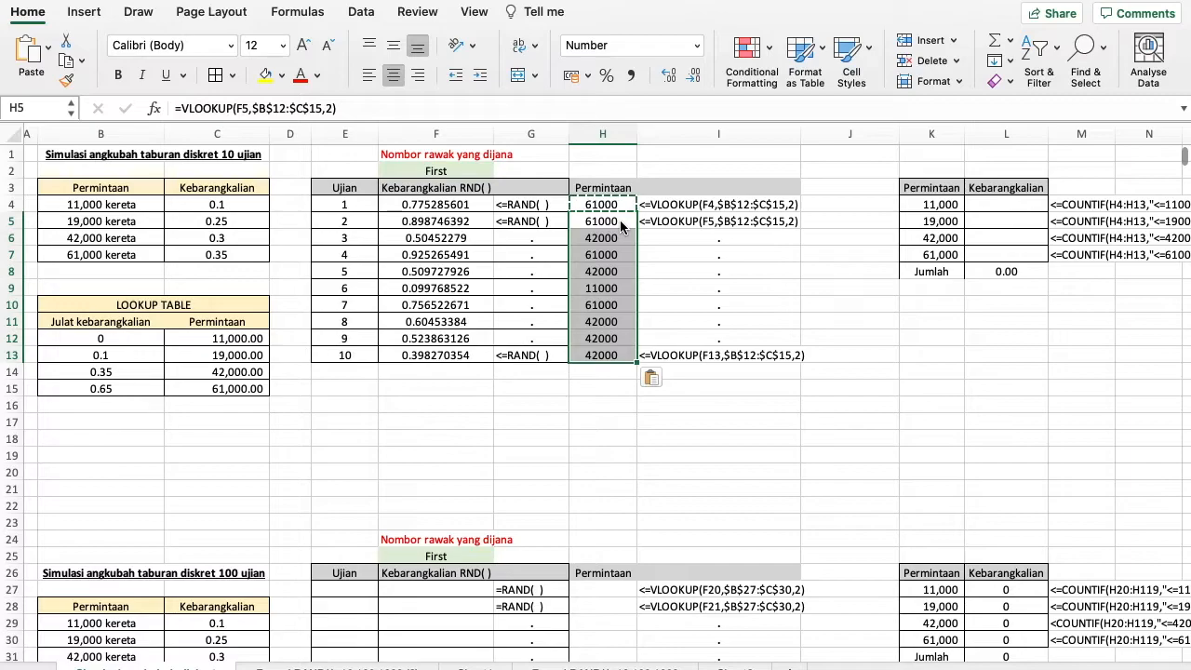
# - Check the copied lookup formulas in the demand column, down to trial 5 in H8
pyautogui.press('Escape')
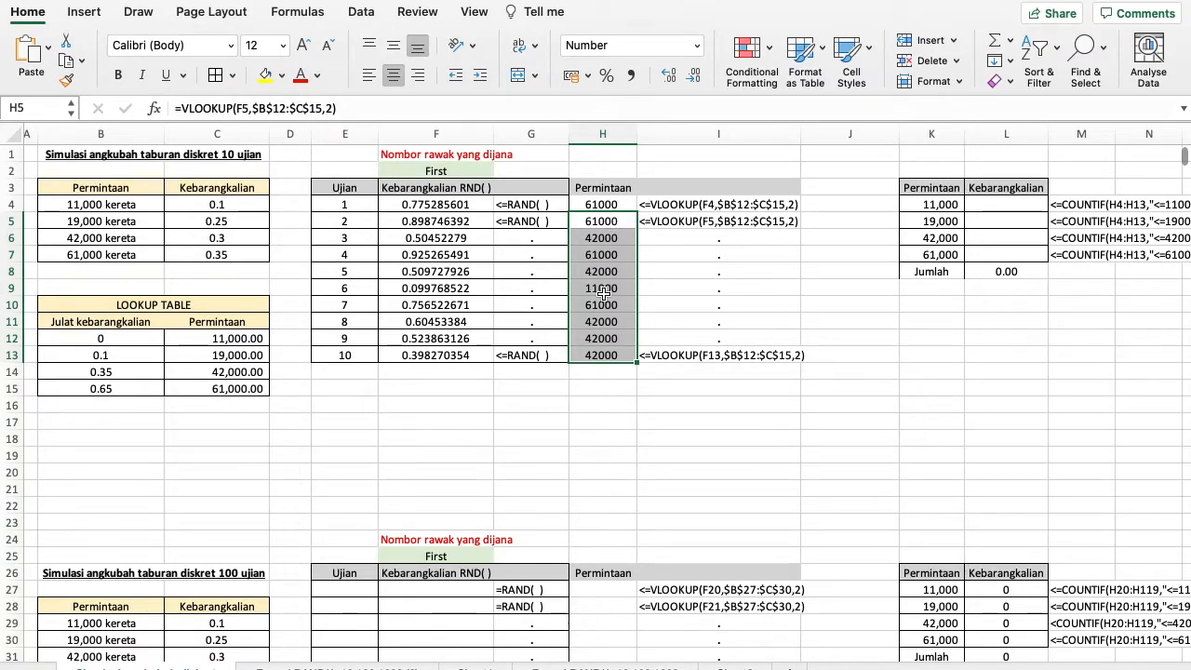
pyautogui.click(606, 241)
pyautogui.click(599, 255)
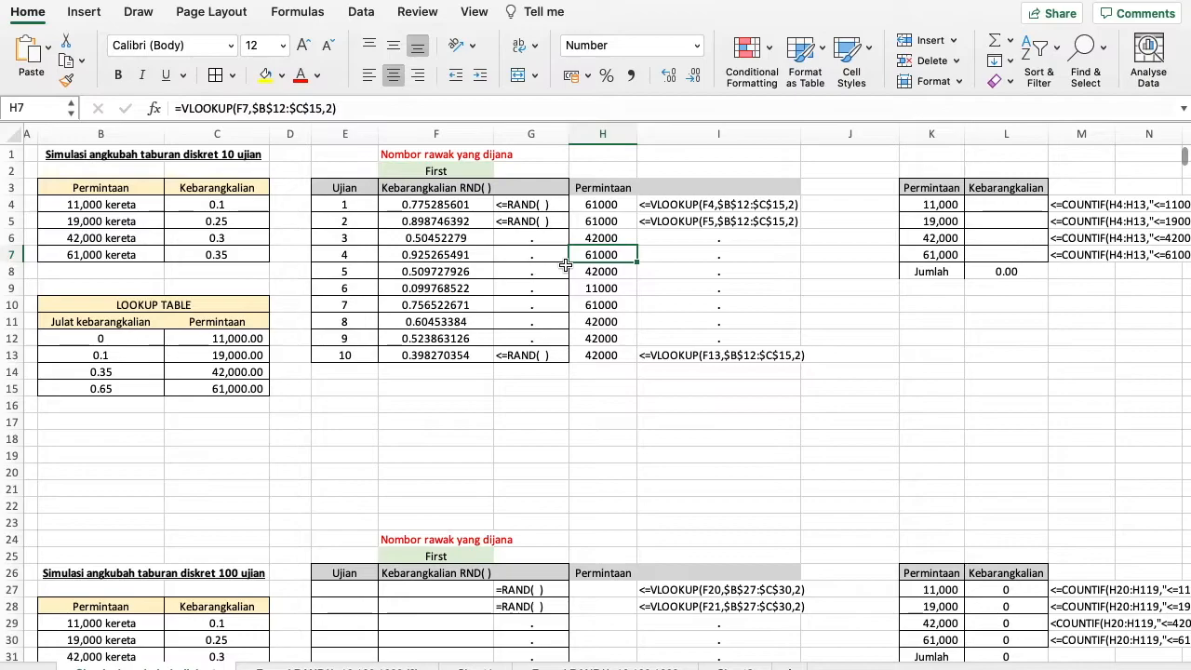
pyautogui.click(593, 269)
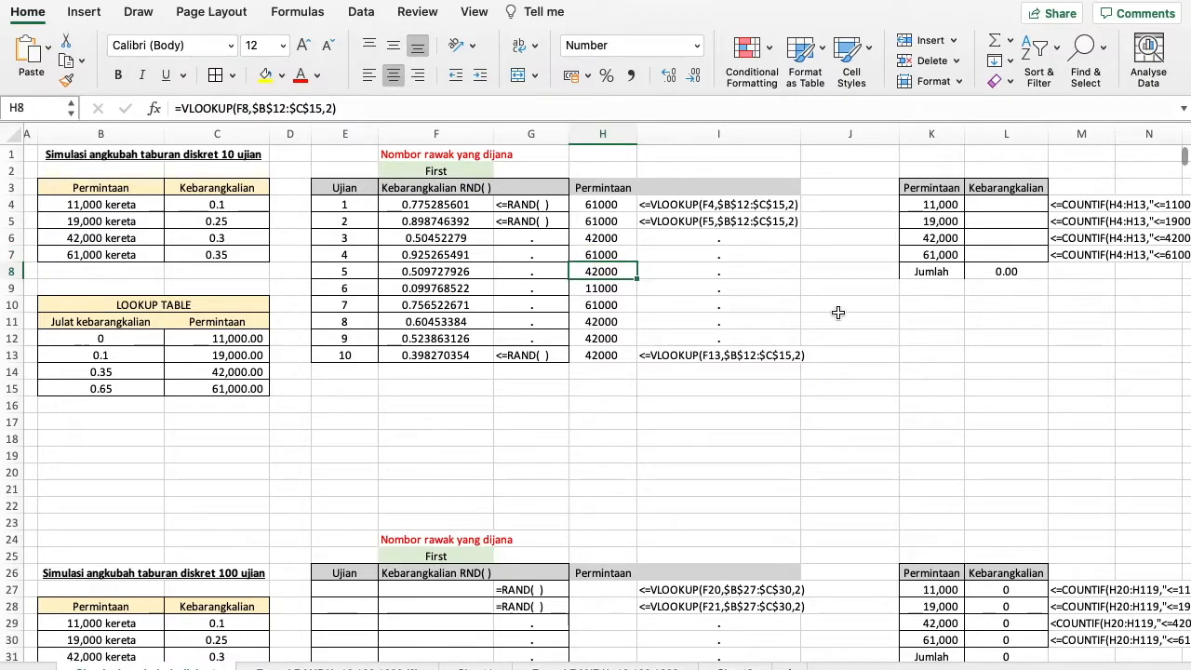
# - Enter =COUNTIF(H4:H13,"<=11000") in L4 to count the simulated demands of up to 11,000
pyautogui.click(986, 205)
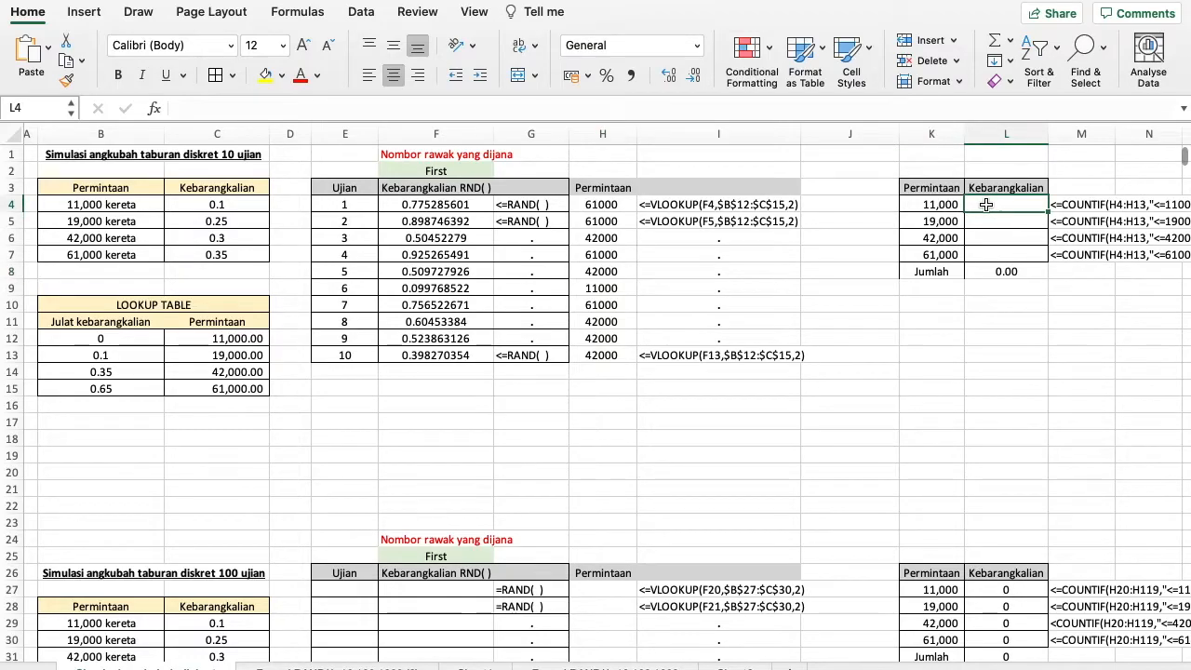
pyautogui.write('=')
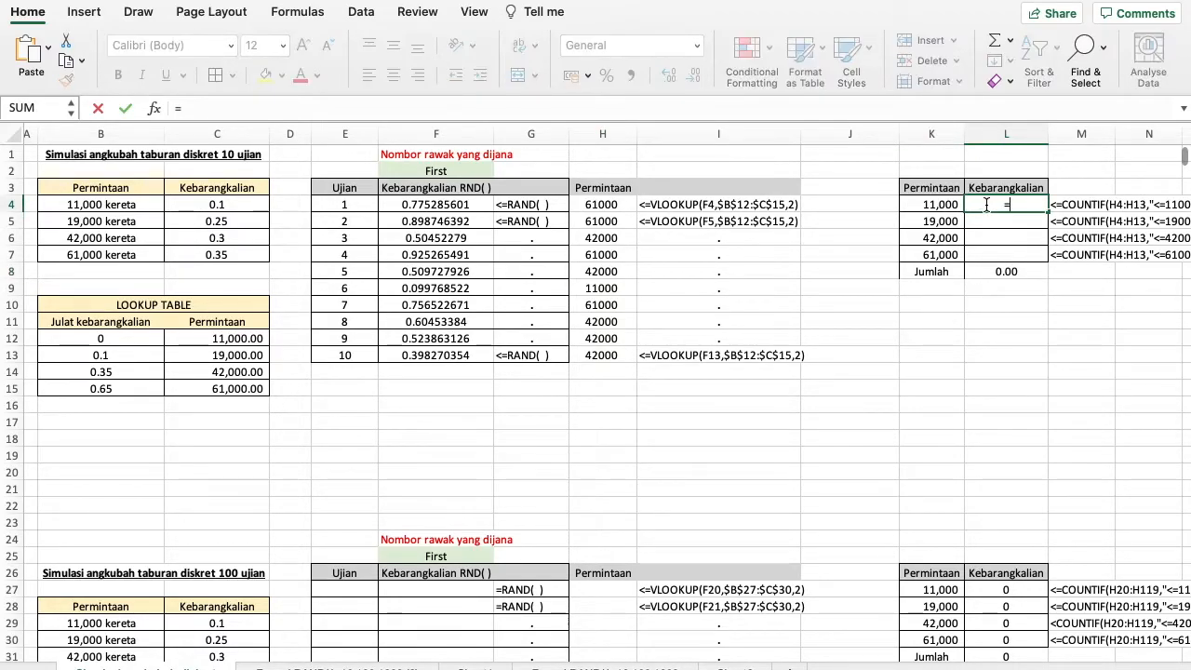
pyautogui.write('counti')
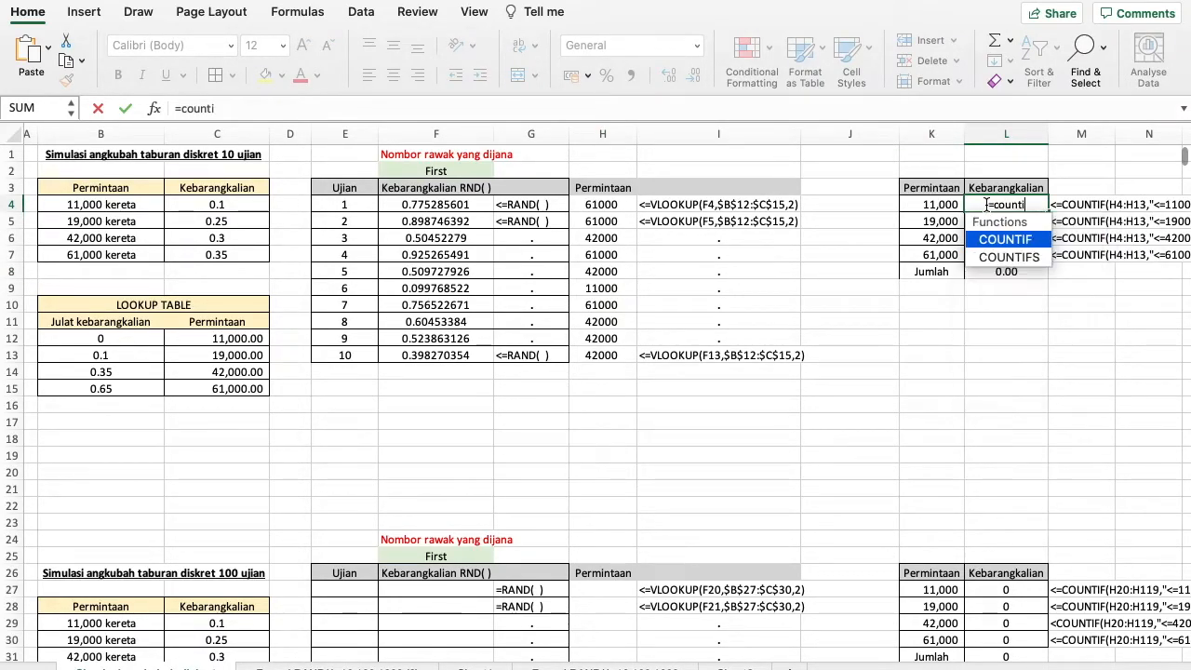
pyautogui.write('g')
pyautogui.press('BackSpace')
pyautogui.write('f(')
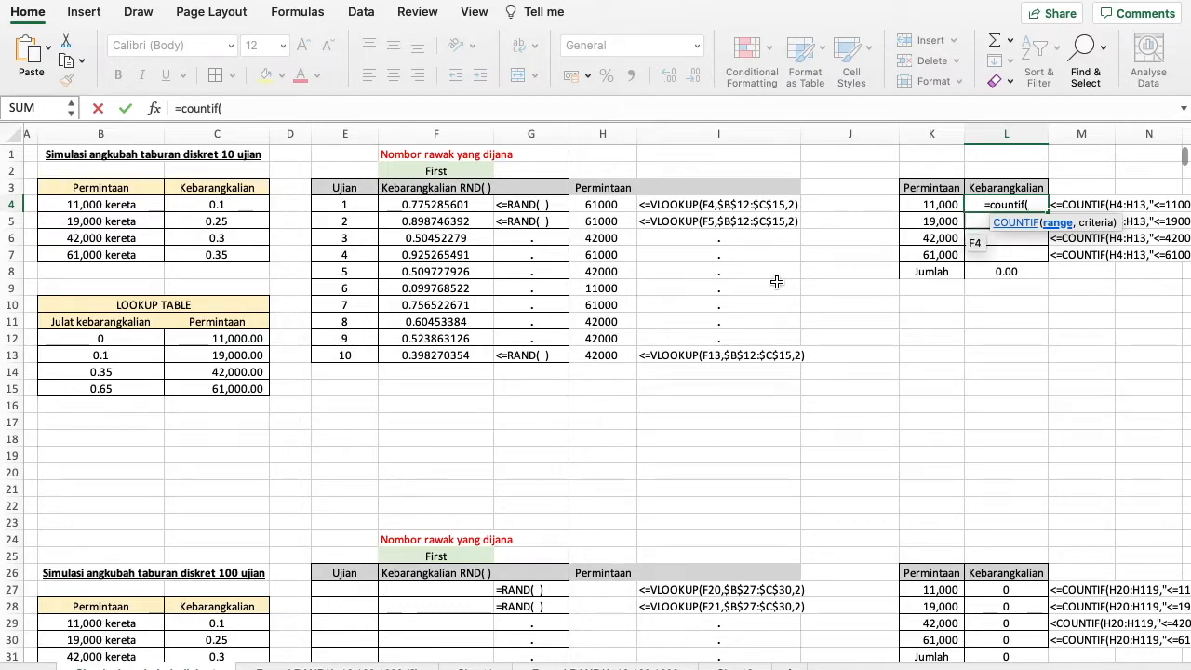
pyautogui.click(604, 205)
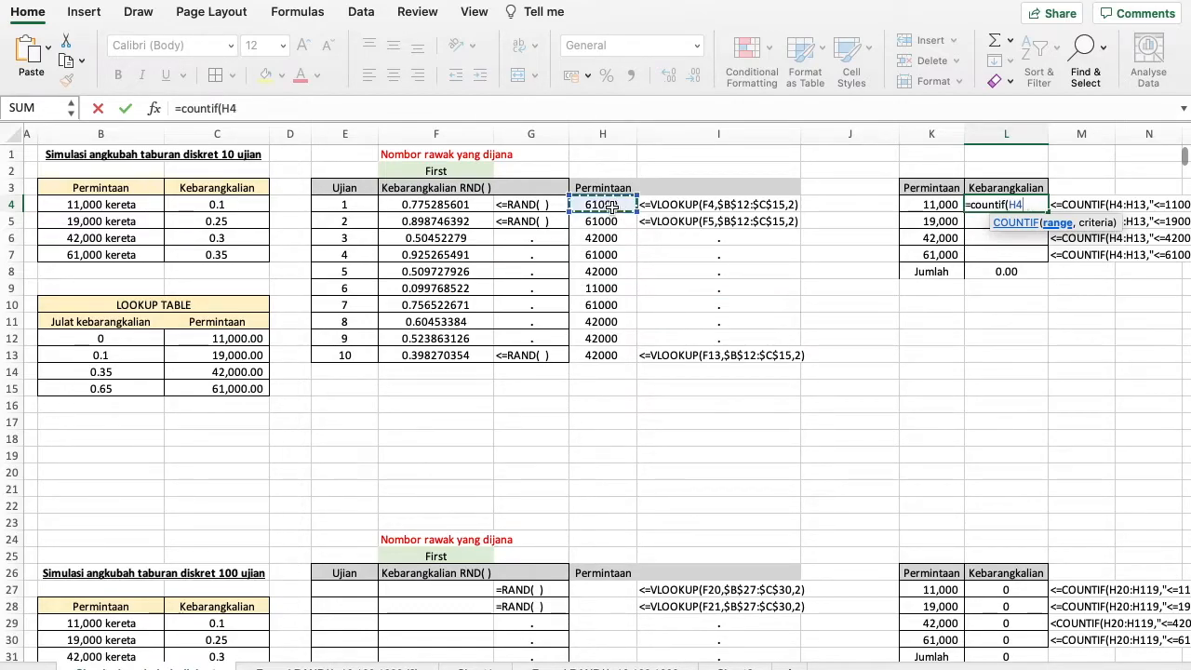
pyautogui.hotkey('shift', 'Down')
pyautogui.hotkey('shift', 'Down')
pyautogui.hotkey('shift', 'Down')
pyautogui.hotkey('shift', 'Down')
pyautogui.hotkey('shift', 'Down')
pyautogui.hotkey('shift', 'Down')
pyautogui.hotkey('shift', 'Down')
pyautogui.hotkey('shift', 'Down')
pyautogui.hotkey('shift', 'Down')
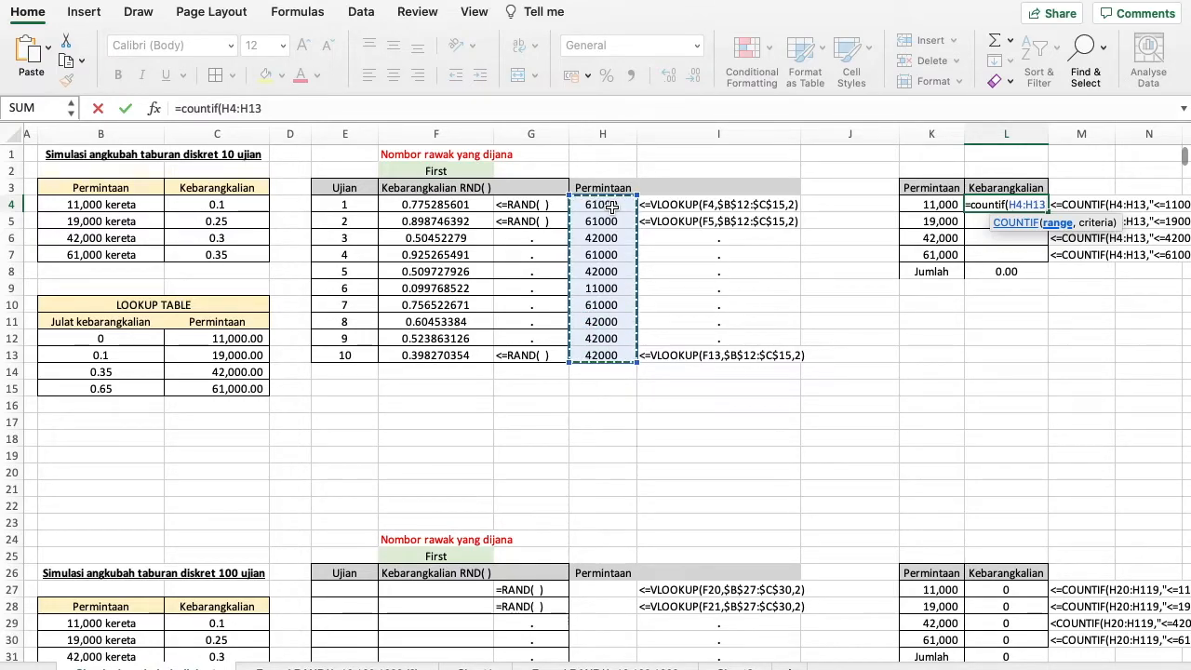
pyautogui.write(',')
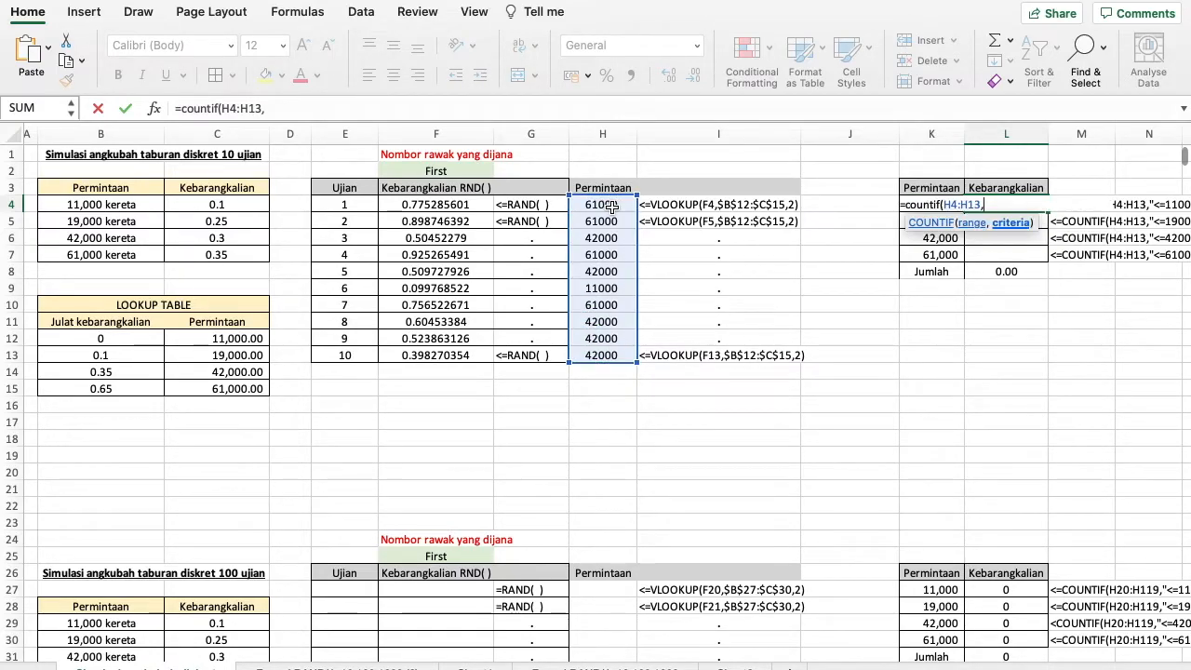
pyautogui.write('"')
pyautogui.write('<=')
pyautogui.write(',')
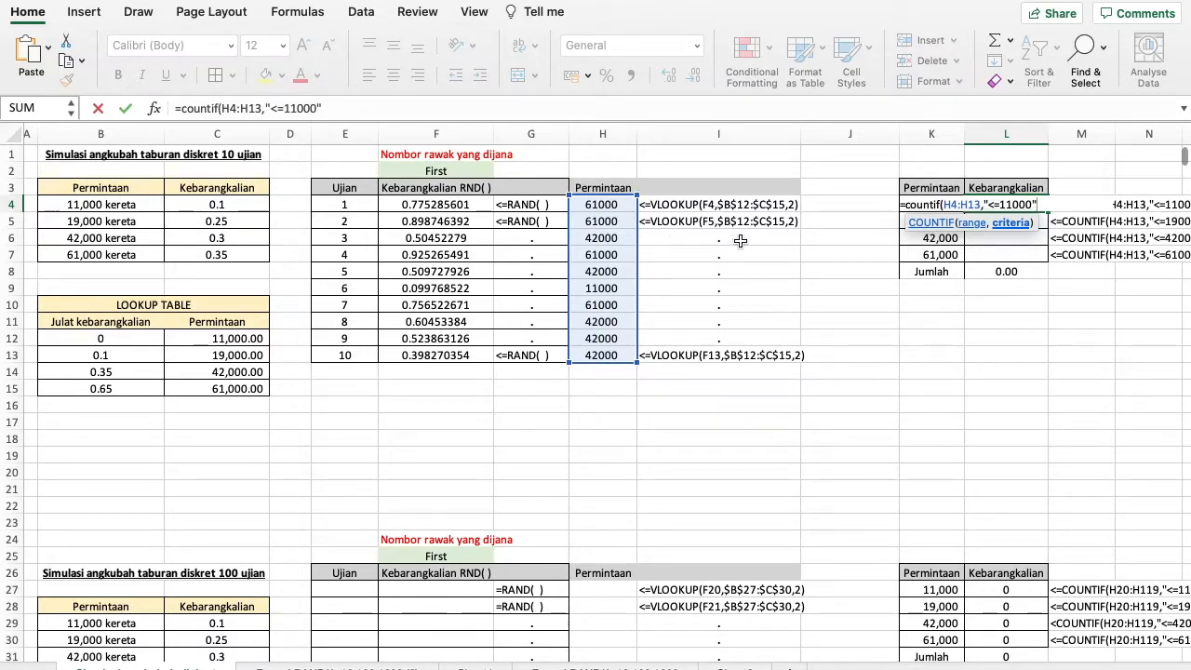
pyautogui.click(346, 113)
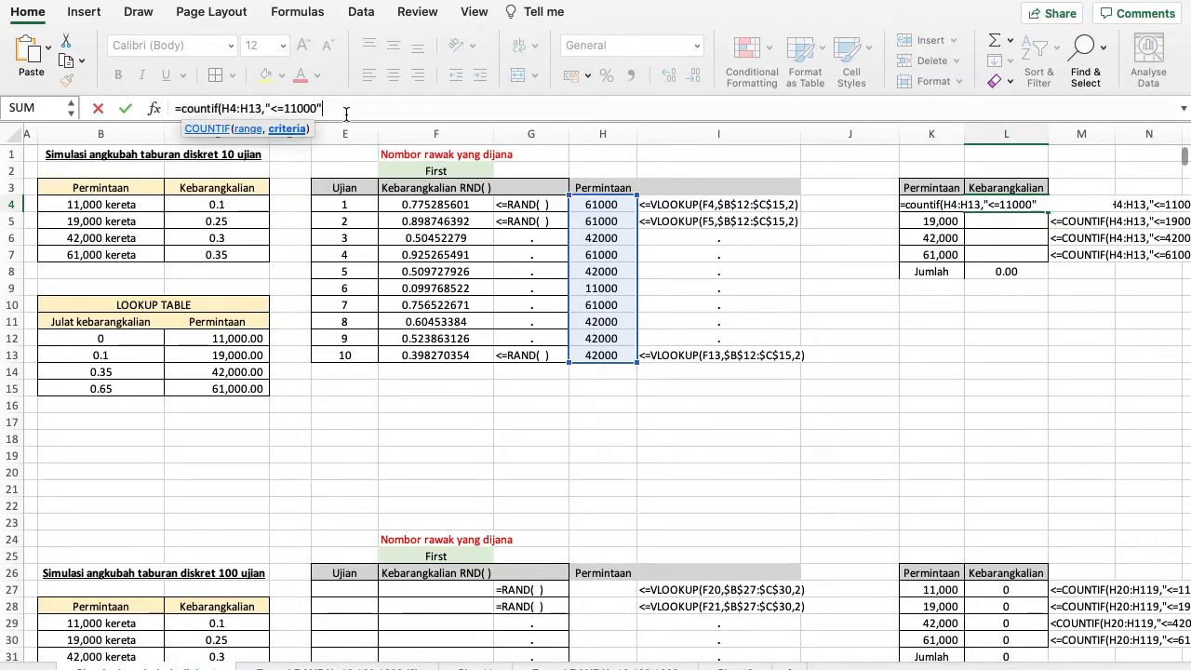
pyautogui.write(')')
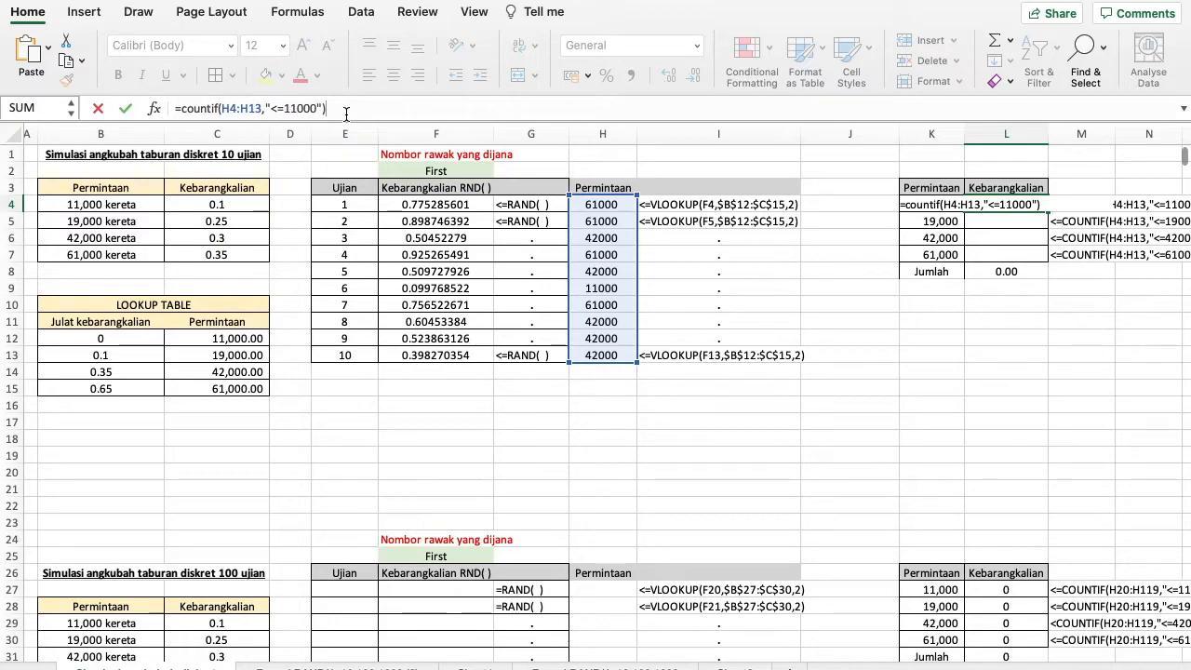
pyautogui.press('Return')
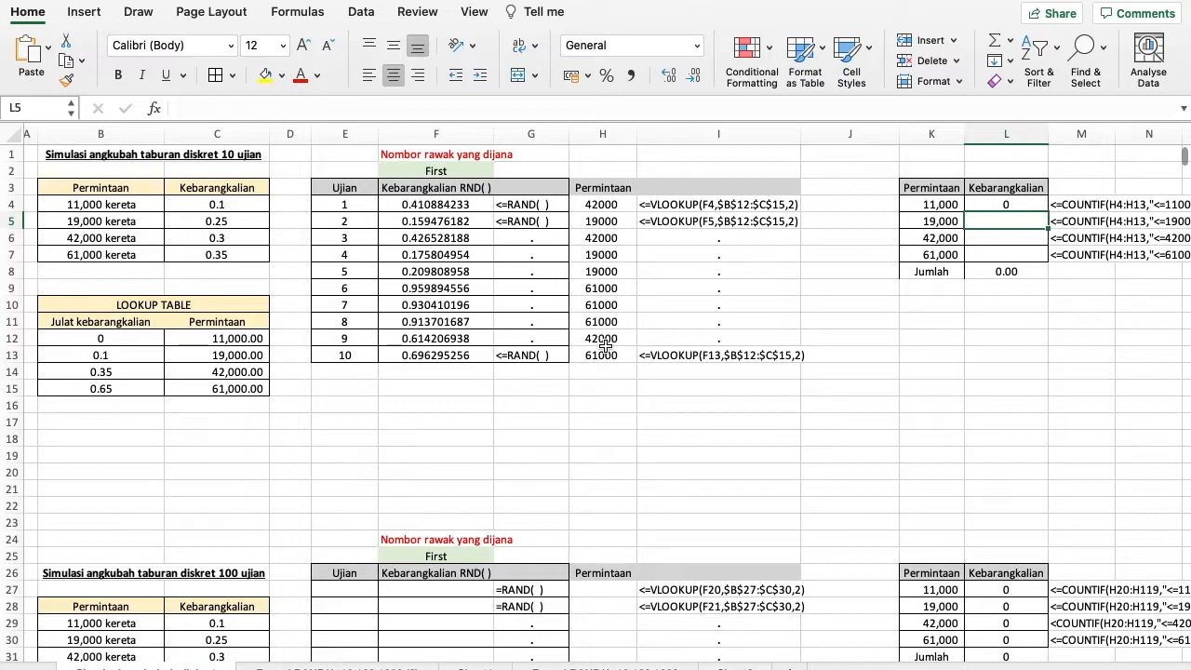
# - Enter =COUNTIF(H4:H13,"<=19000") in L5 to count the simulated demands of up to 19,000
pyautogui.doubleClick(994, 221)
pyautogui.write('=')
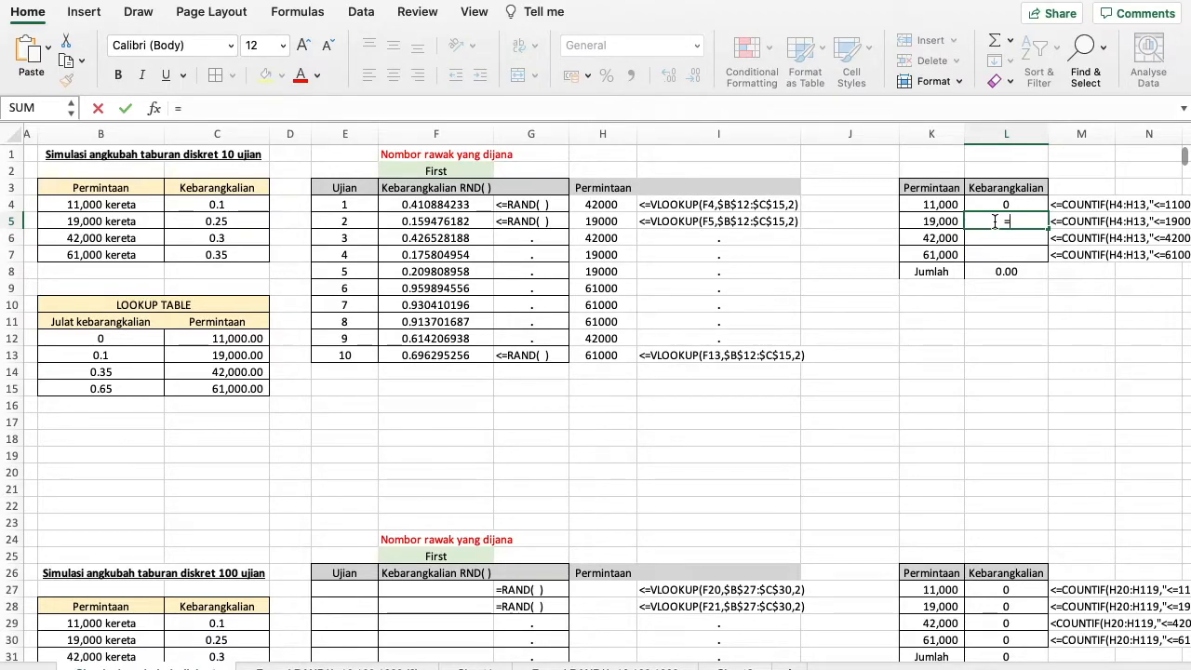
pyautogui.write('countof')
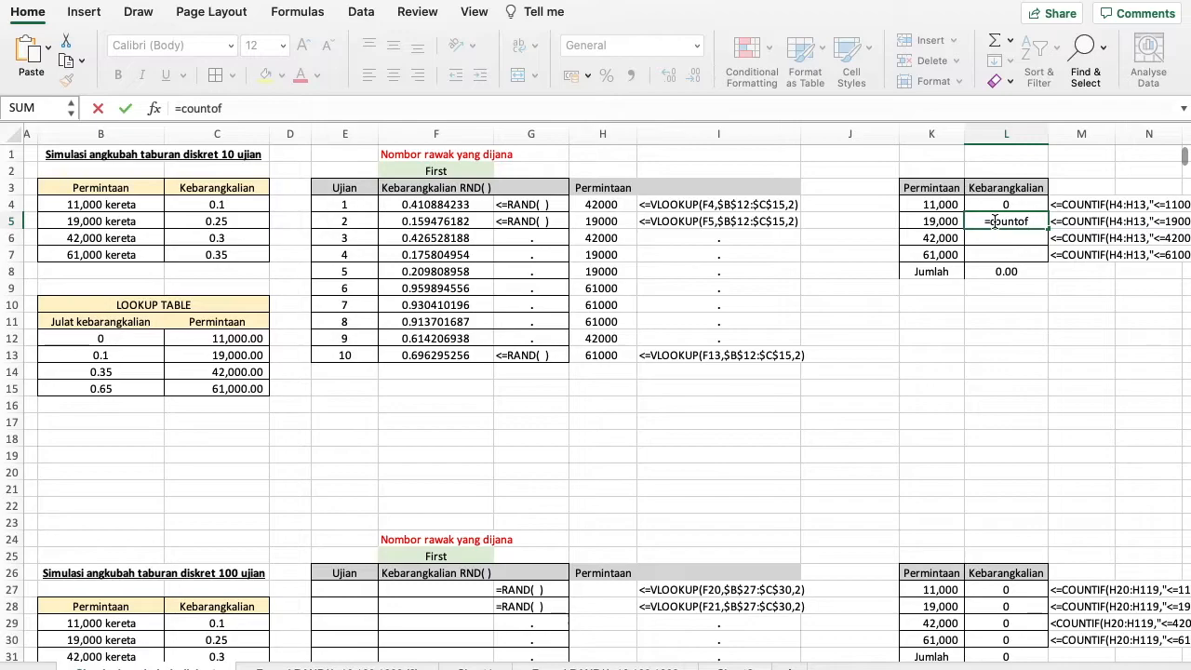
pyautogui.press('BackSpace')
pyautogui.press('BackSpace')
pyautogui.write('if(')
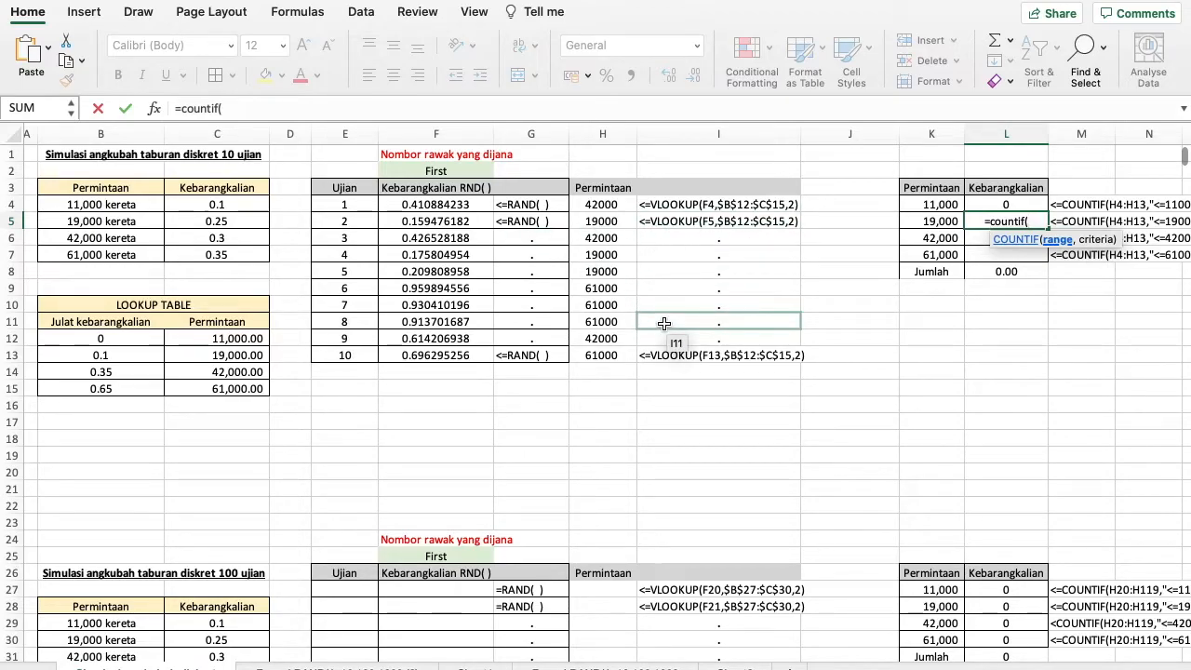
pyautogui.click(602, 204)
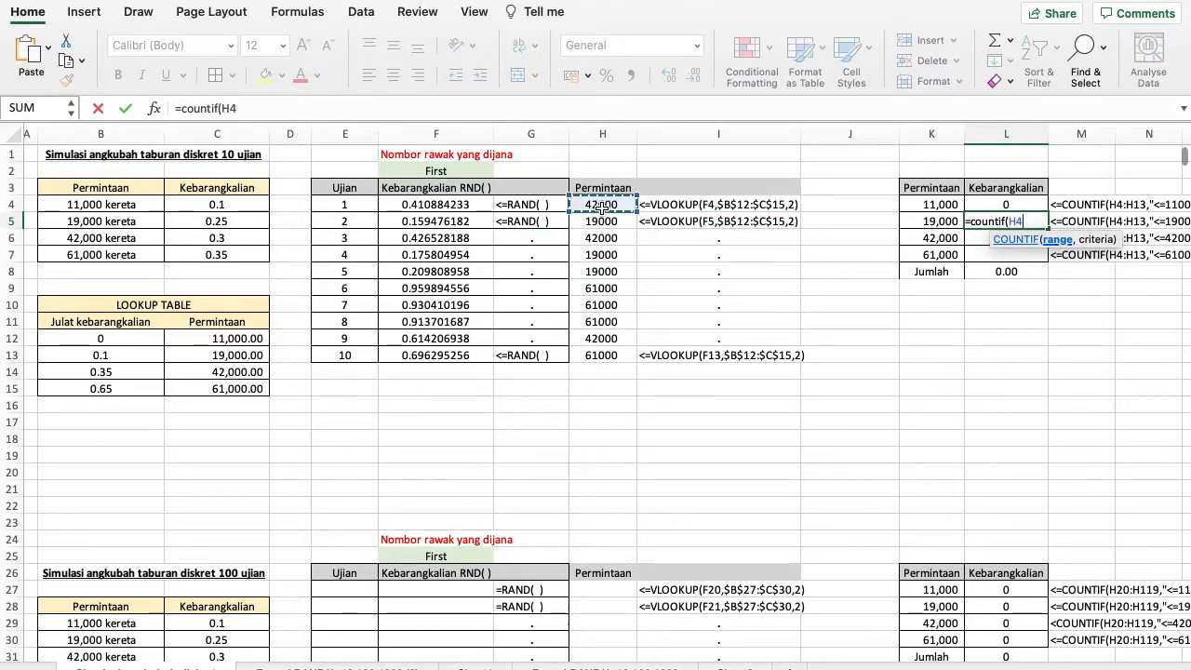
pyautogui.hotkey('shift', 'Down')
pyautogui.hotkey('shift', 'Down')
pyautogui.hotkey('shift', 'Down')
pyautogui.hotkey('shift', 'Down')
pyautogui.hotkey('shift', 'Down')
pyautogui.hotkey('shift', 'Down')
pyautogui.hotkey('shift', 'Down')
pyautogui.hotkey('shift', 'Down')
pyautogui.hotkey('shift', 'Down')
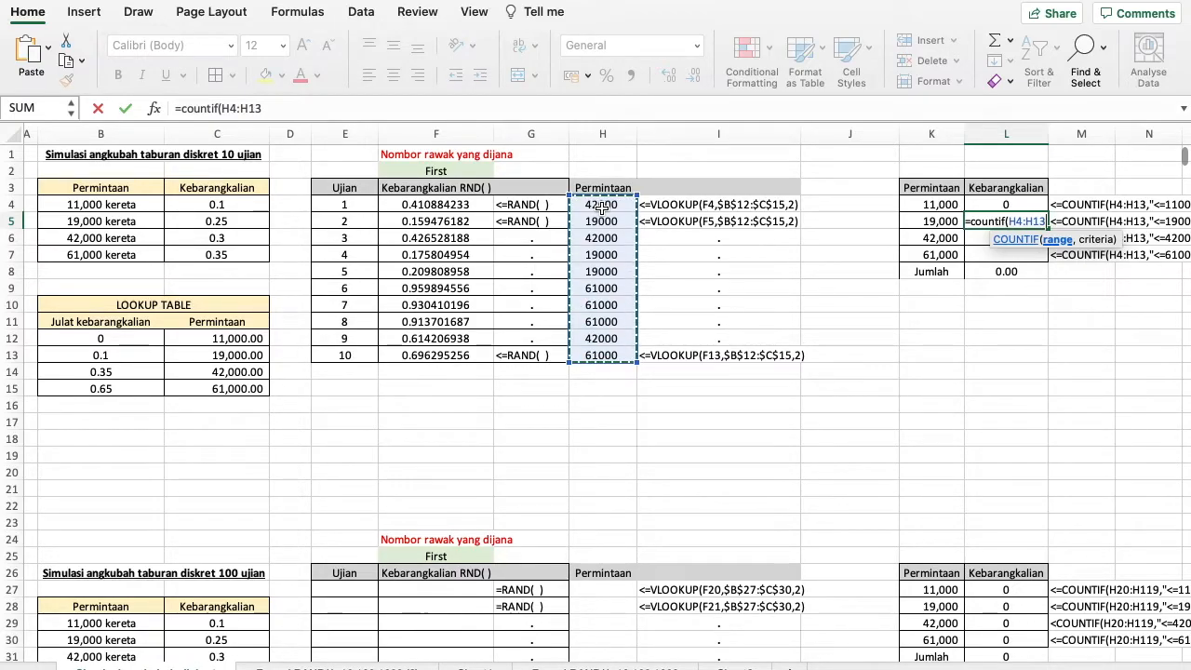
pyautogui.write(',')
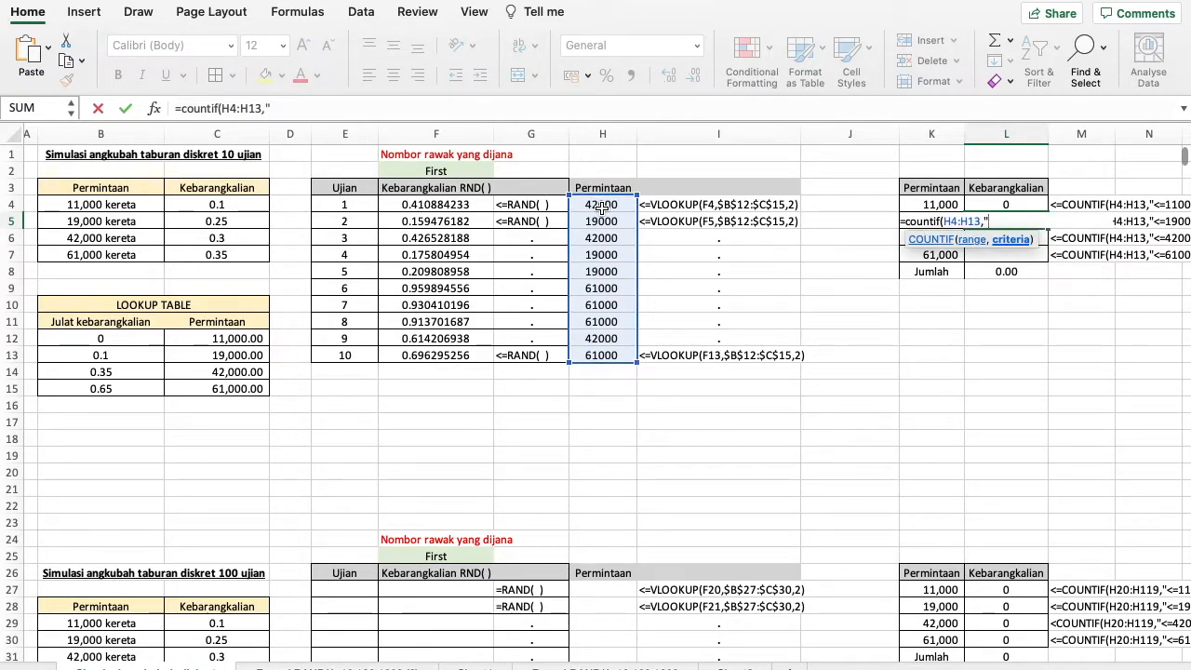
pyautogui.write('"<=19000")')
pyautogui.press('Return')
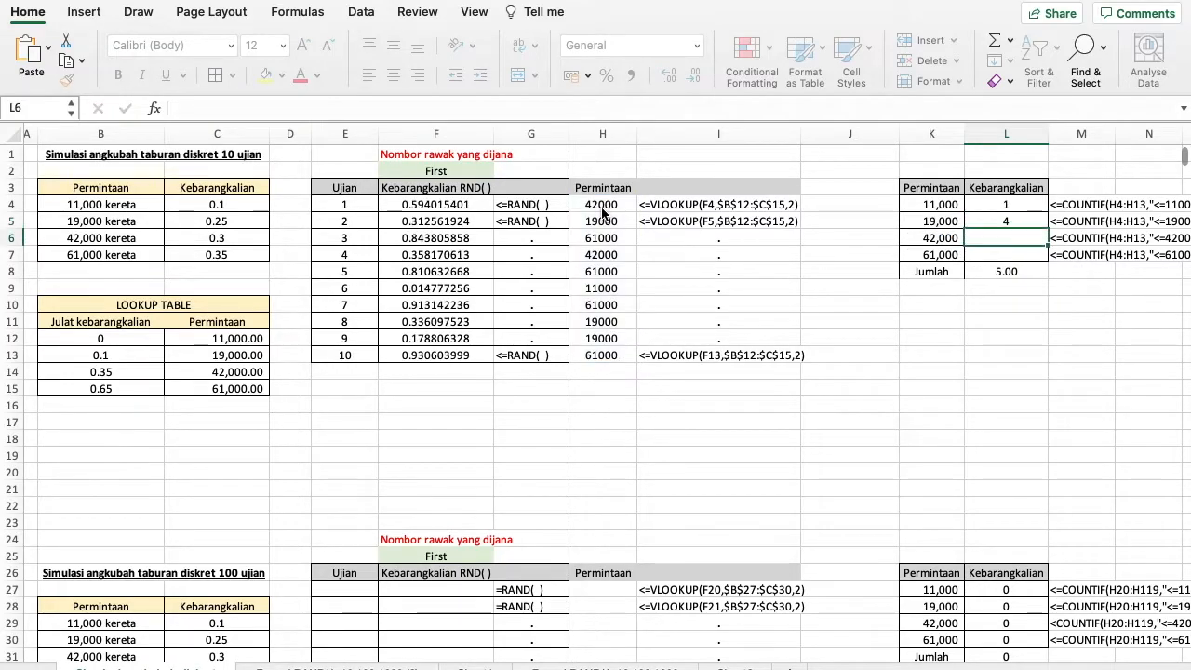
# - Divide the count formula in L4 by 10 to turn it into the probability of the 11,000 demand
pyautogui.click(978, 225)
pyautogui.click(980, 206)
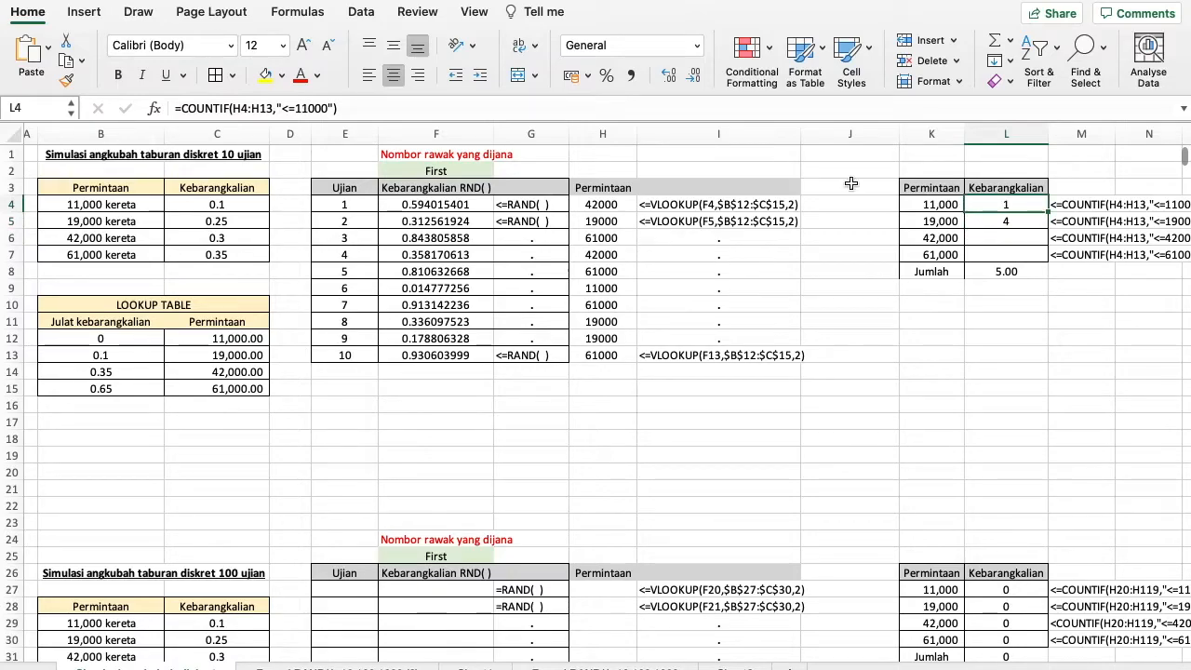
pyautogui.click(382, 111)
pyautogui.write('/')
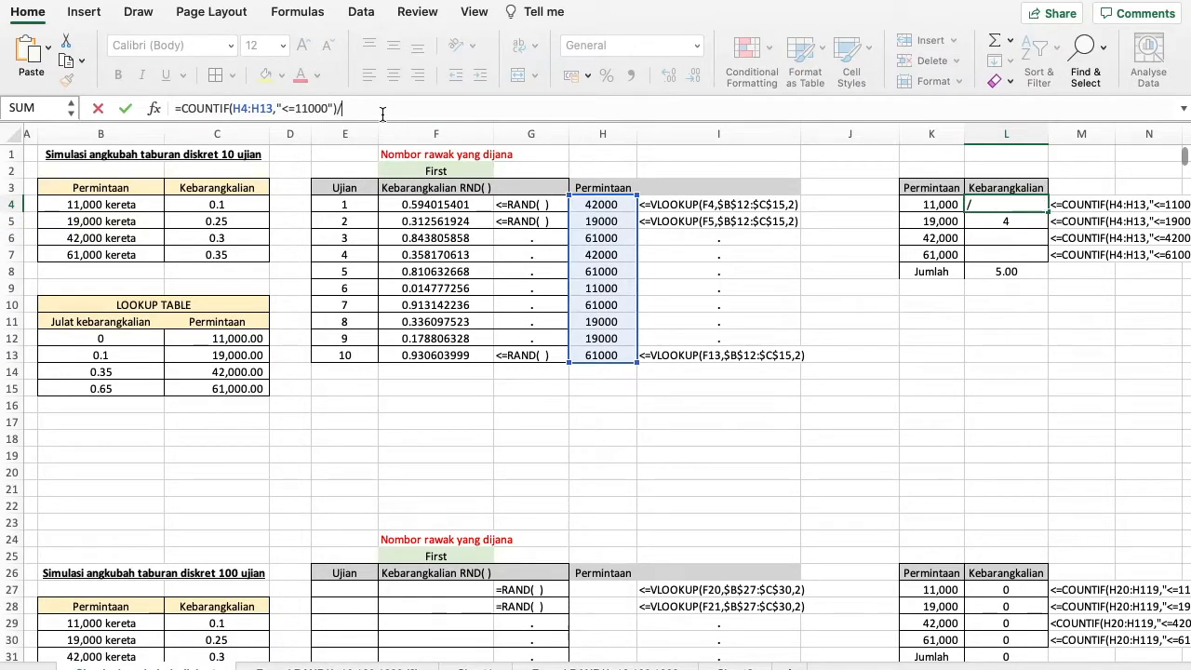
pyautogui.write('10')
pyautogui.press('Return')
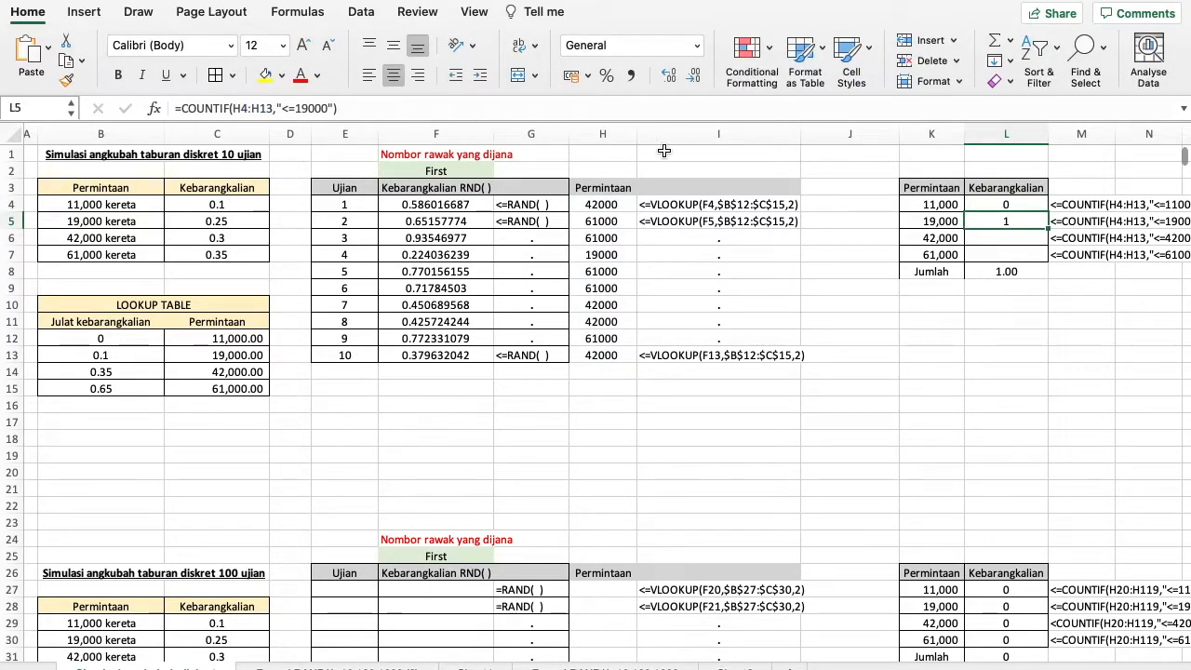
# - Extend L5's count formula with /10-L4 to give the probability of the 19,000 demand alone
pyautogui.click(375, 109)
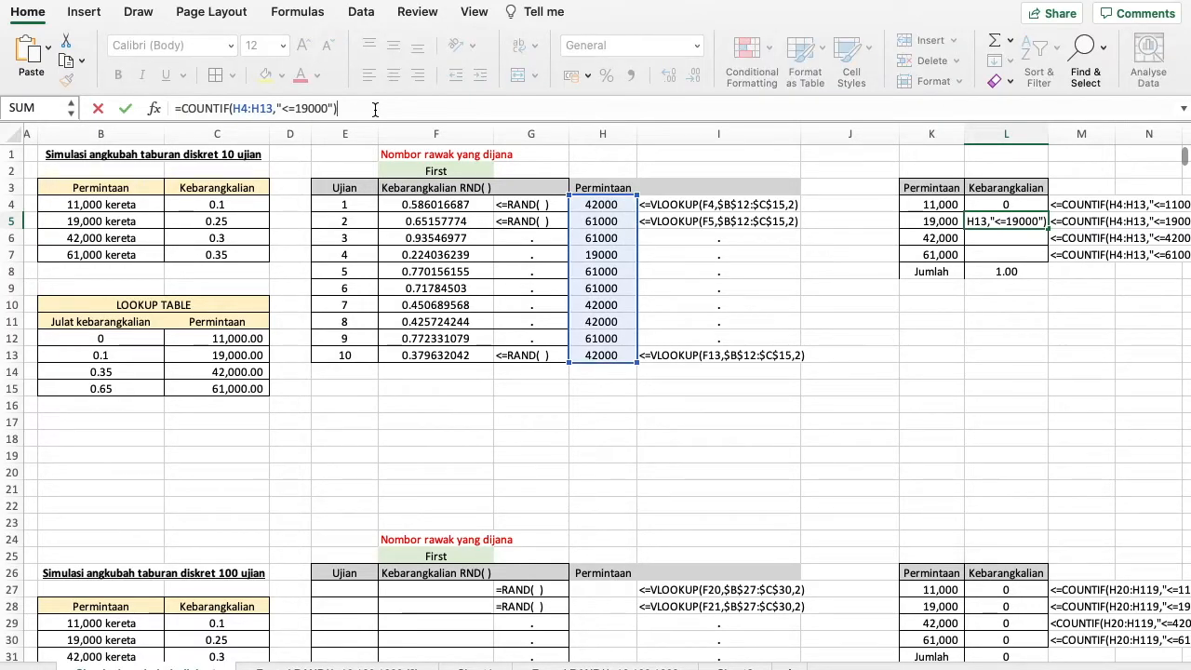
pyautogui.write('/10-')
pyautogui.click(984, 205)
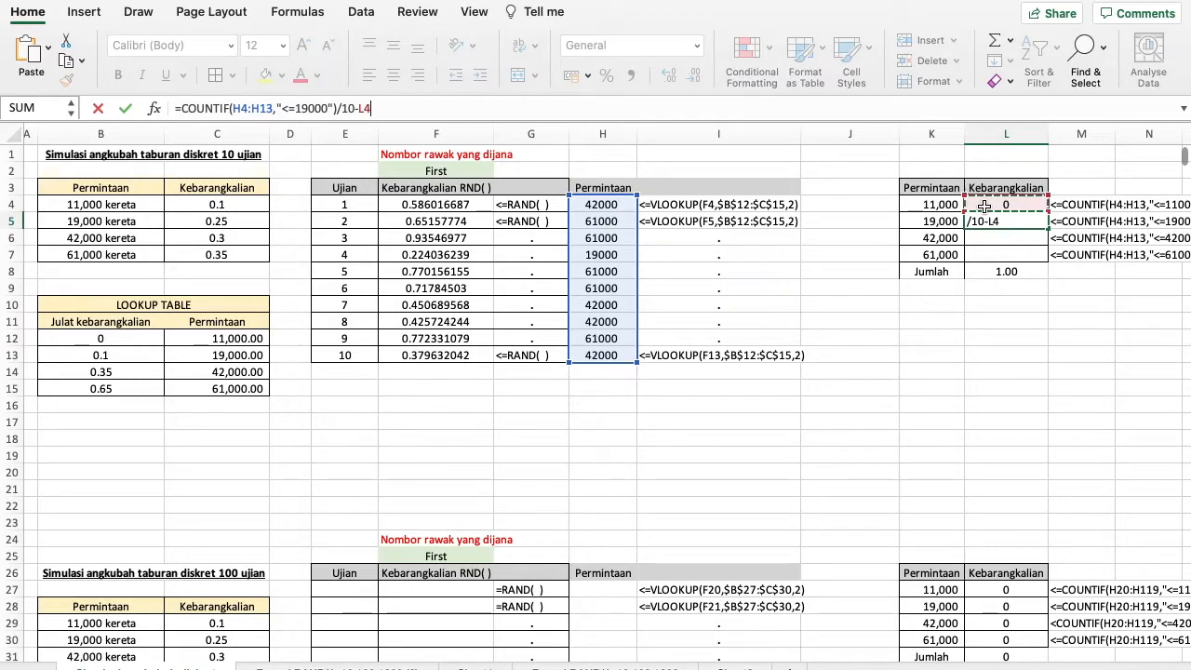
pyautogui.press('Return')
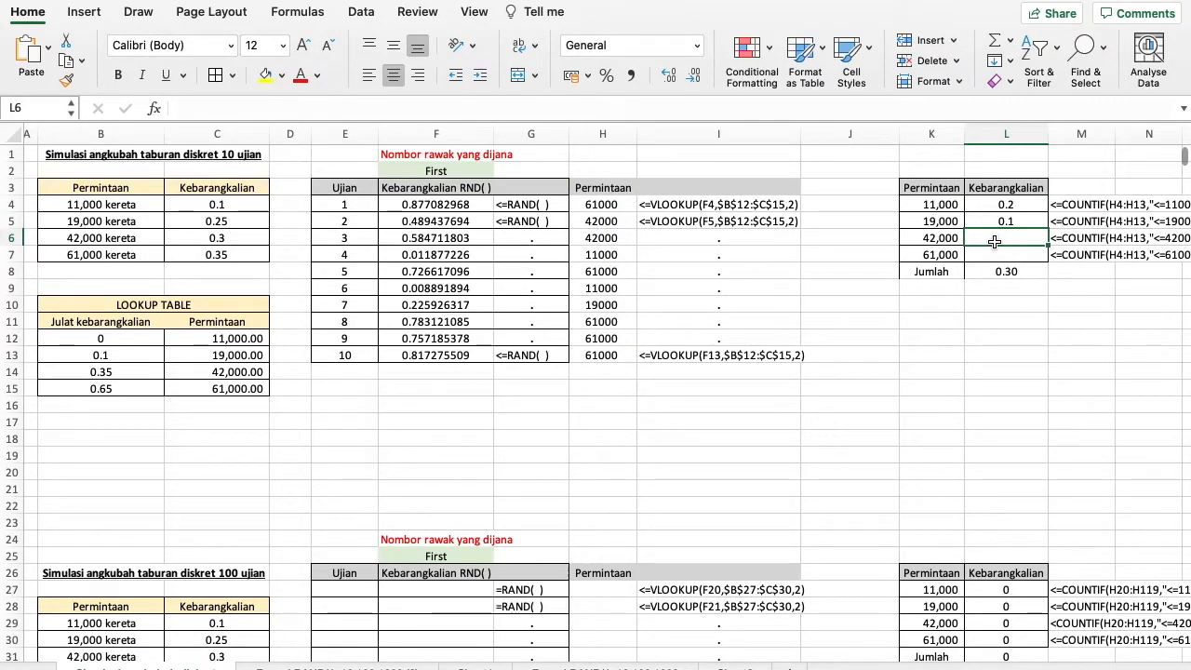
# - Enter =COUNTIF(H4:H13,"<=42000") in L6 to count the simulated demands of up to 42,000
pyautogui.write('=coun')
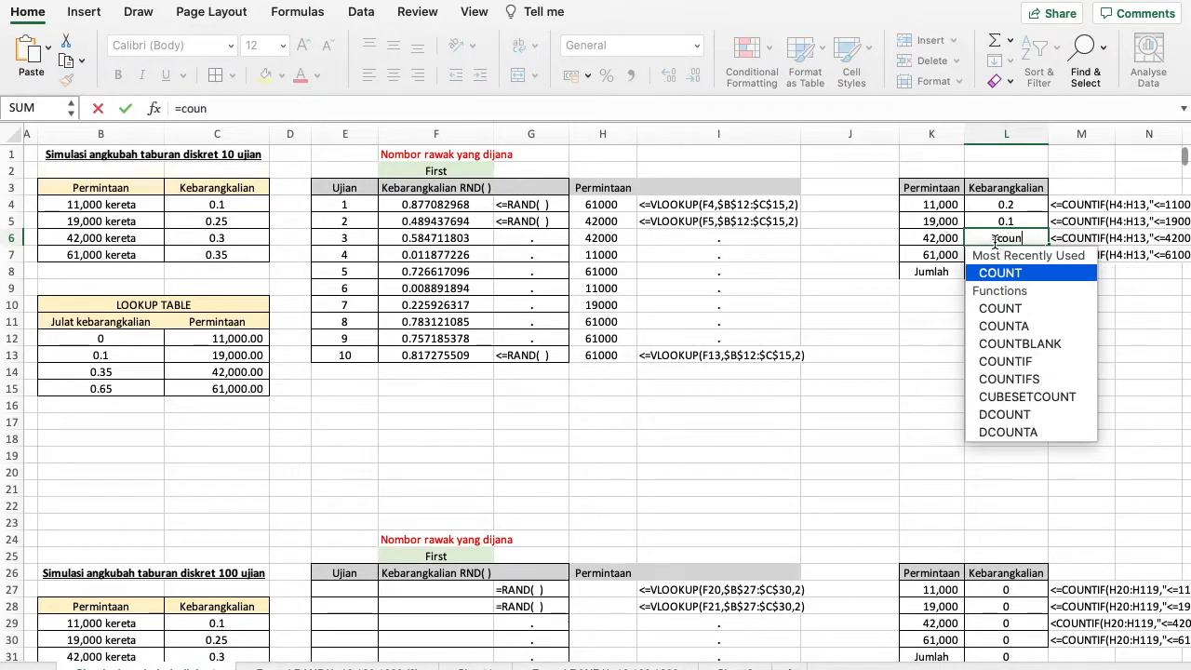
pyautogui.write('tif')
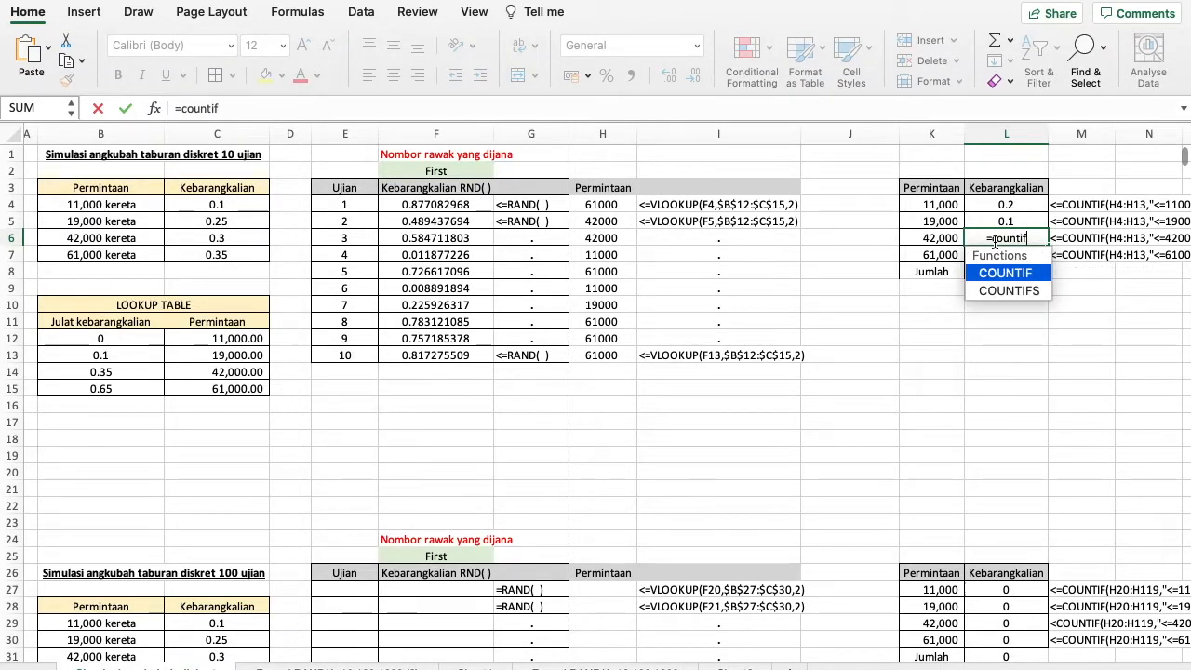
pyautogui.write('(')
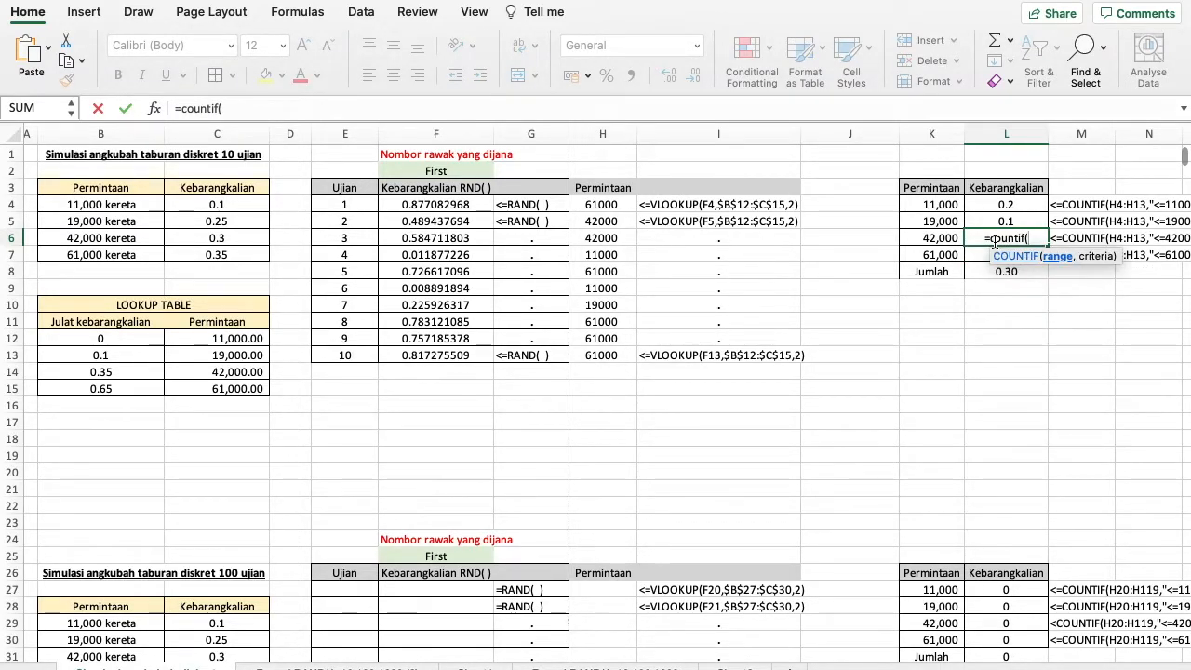
pyautogui.click(614, 205)
pyautogui.hotkey('shift', 'Down')
pyautogui.hotkey('shift', 'Down')
pyautogui.hotkey('shift', 'Down')
pyautogui.hotkey('shift', 'Down')
pyautogui.hotkey('shift', 'Down')
pyautogui.hotkey('shift', 'Down')
pyautogui.hotkey('shift', 'Down')
pyautogui.hotkey('shift', 'Down')
pyautogui.hotkey('shift', 'Down')
pyautogui.hotkey('shift', 'Down')
pyautogui.hotkey('shift', 'Up')
pyautogui.write(',')
pyautogui.write(',')
pyautogui.write('"')
pyautogui.press('BackSpace')
pyautogui.press('BackSpace')
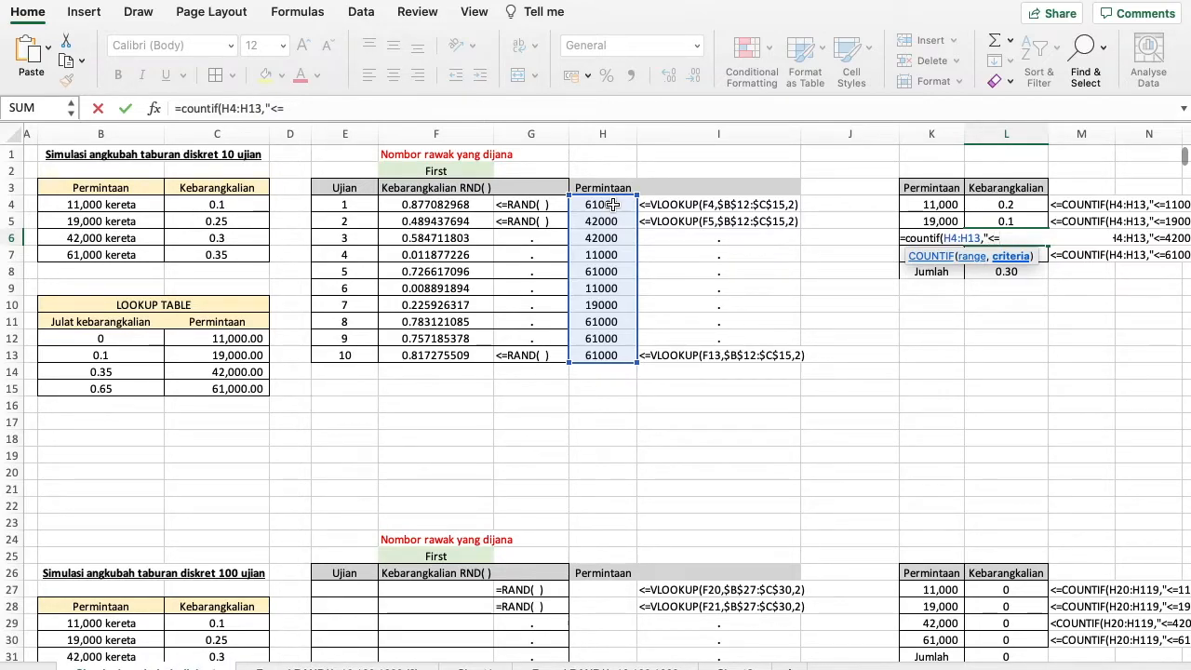
pyautogui.write('42000')
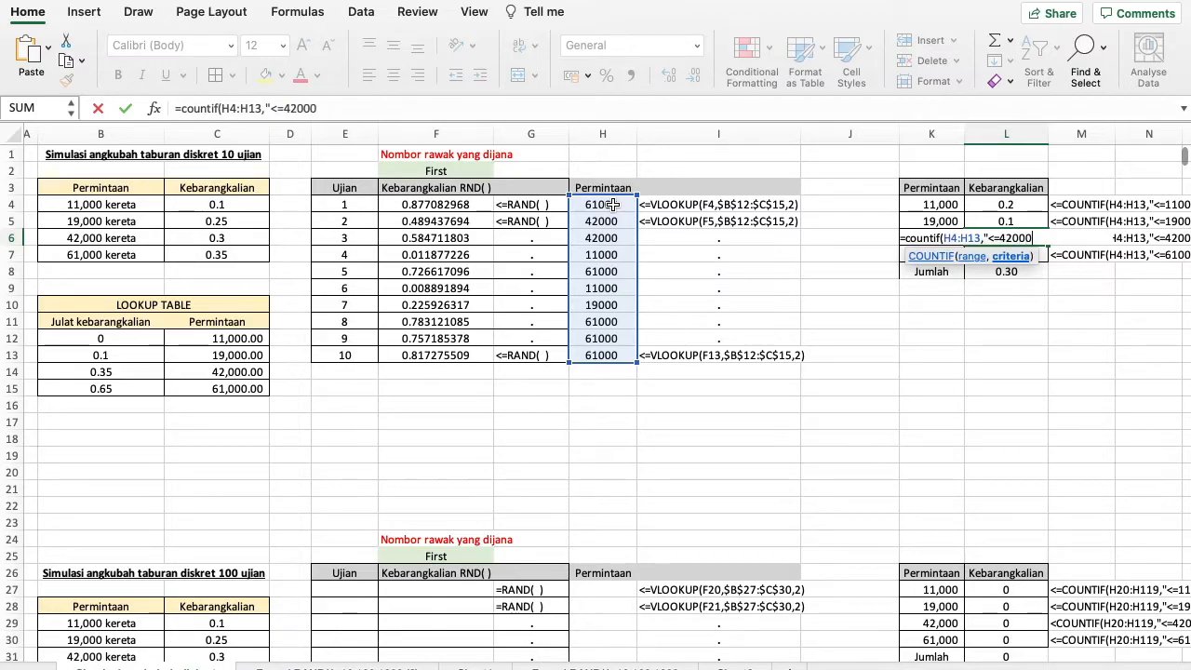
pyautogui.write('")')
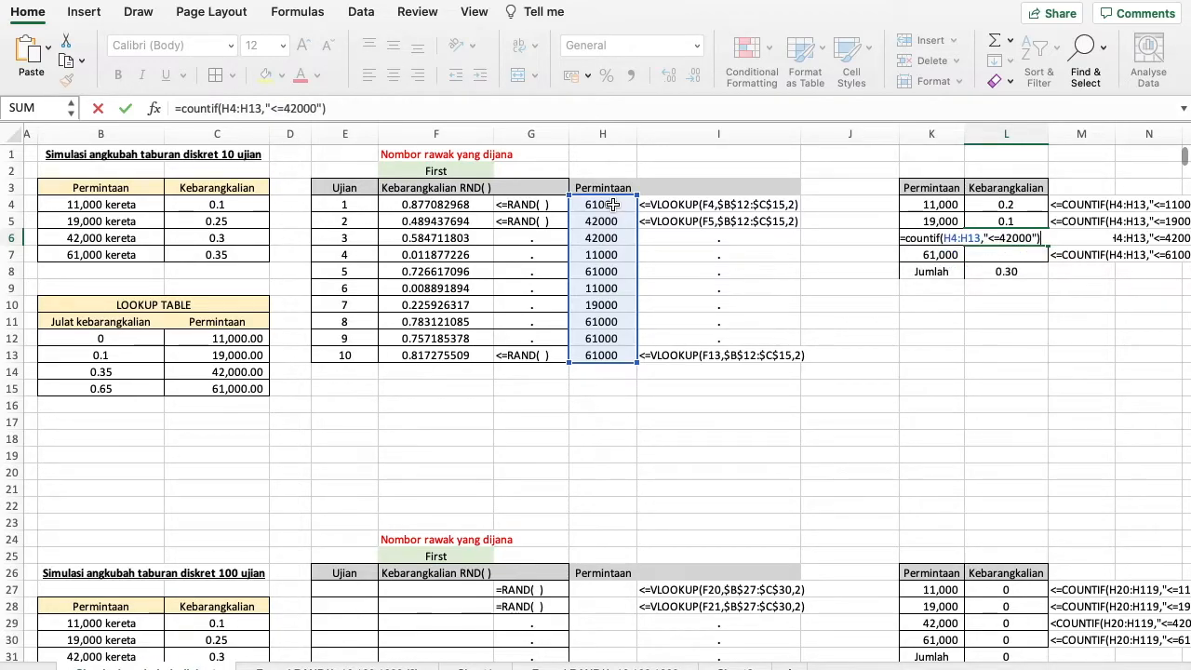
# - Extend L6's count formula with /10-L5-L4 to give the probability of the 42,000 demand alone
pyautogui.write('/10-')
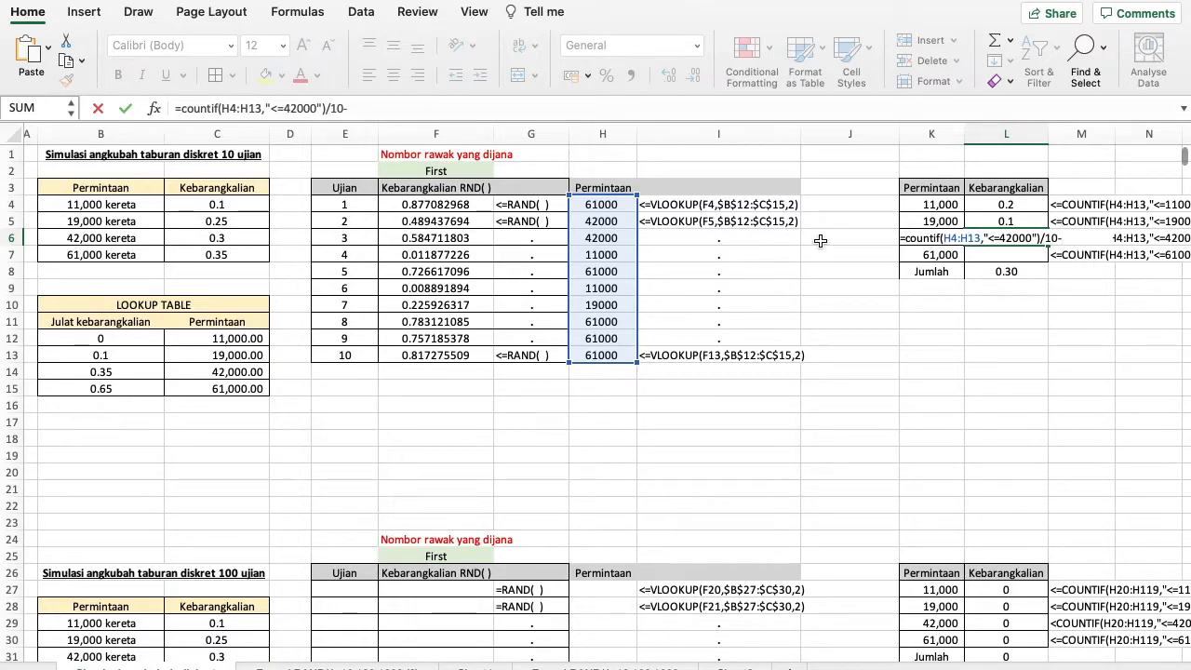
pyautogui.click(983, 220)
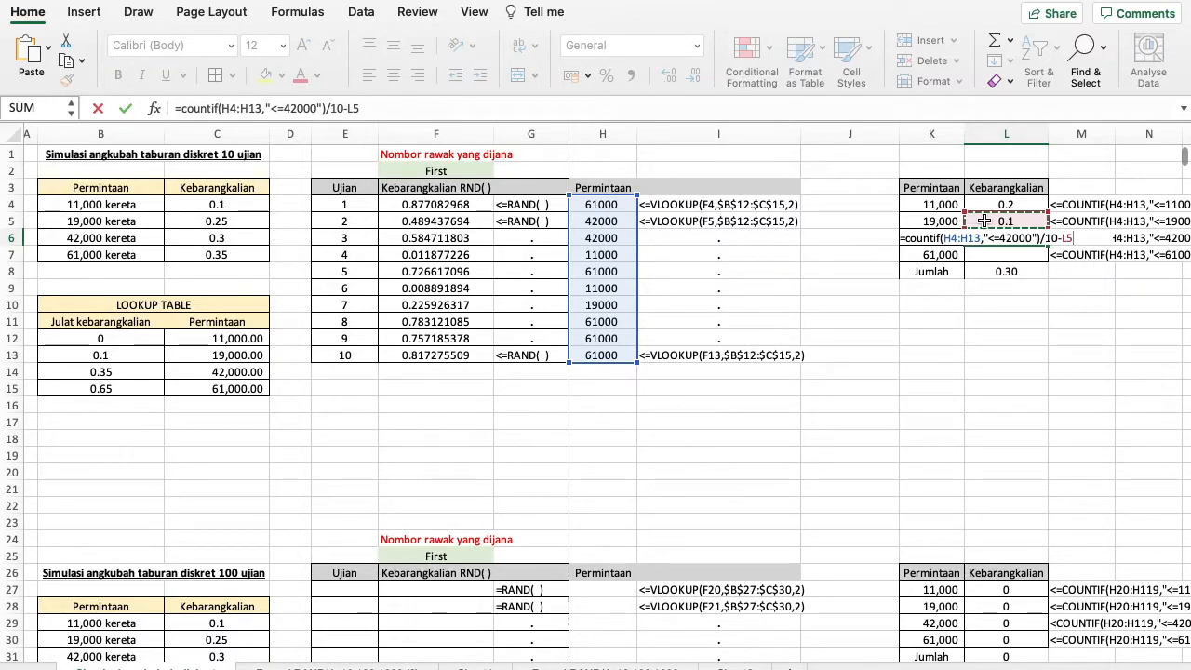
pyautogui.write('-')
pyautogui.click(998, 206)
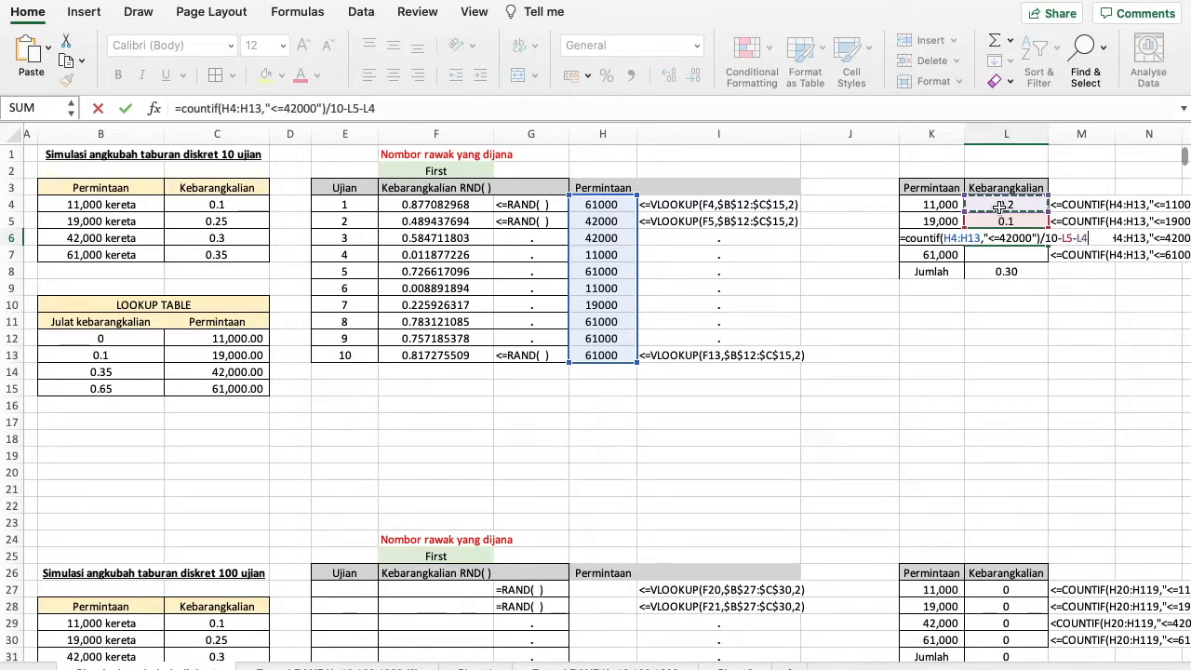
pyautogui.press('Return')
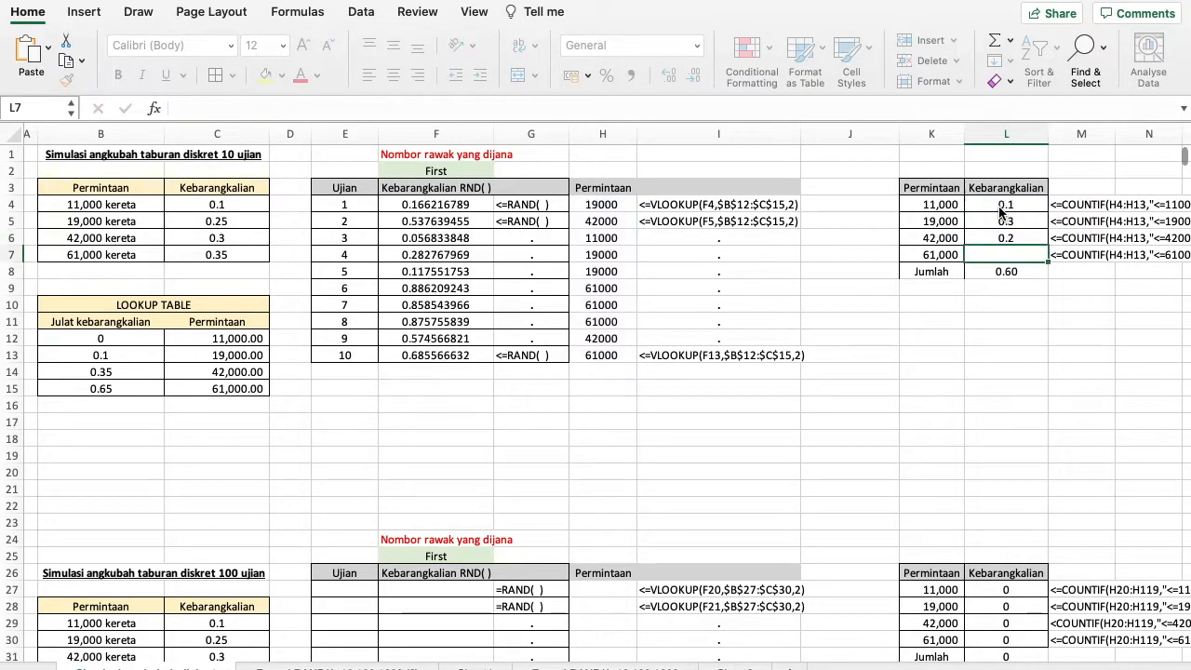
# - Correct the misspelled function name in L7 so the formula reads =COUNTIF(H4:H13,"<=61000")/10-L6-L5-L4
pyautogui.click(200, 109)
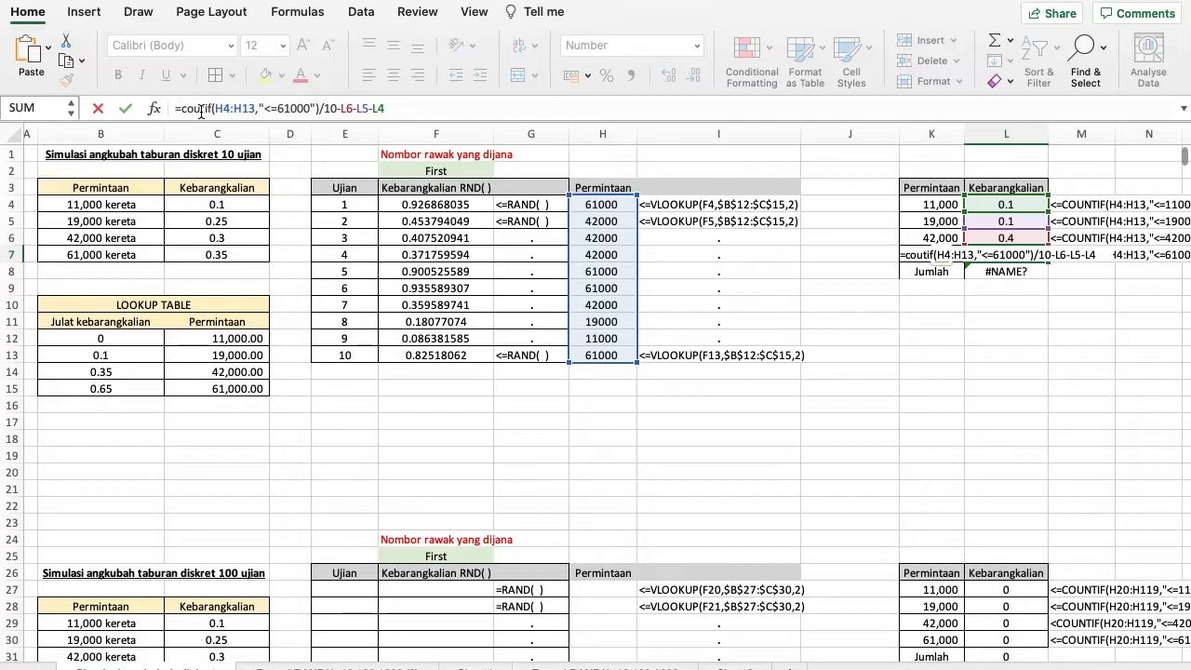
pyautogui.write('n')
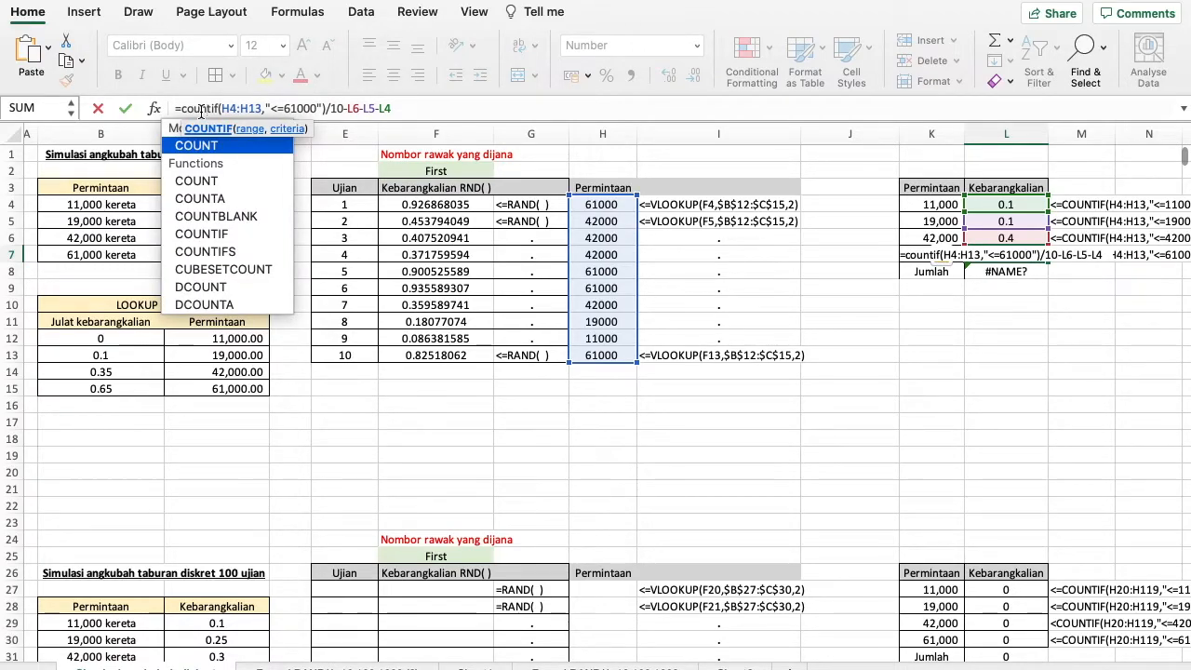
pyautogui.press('Return')
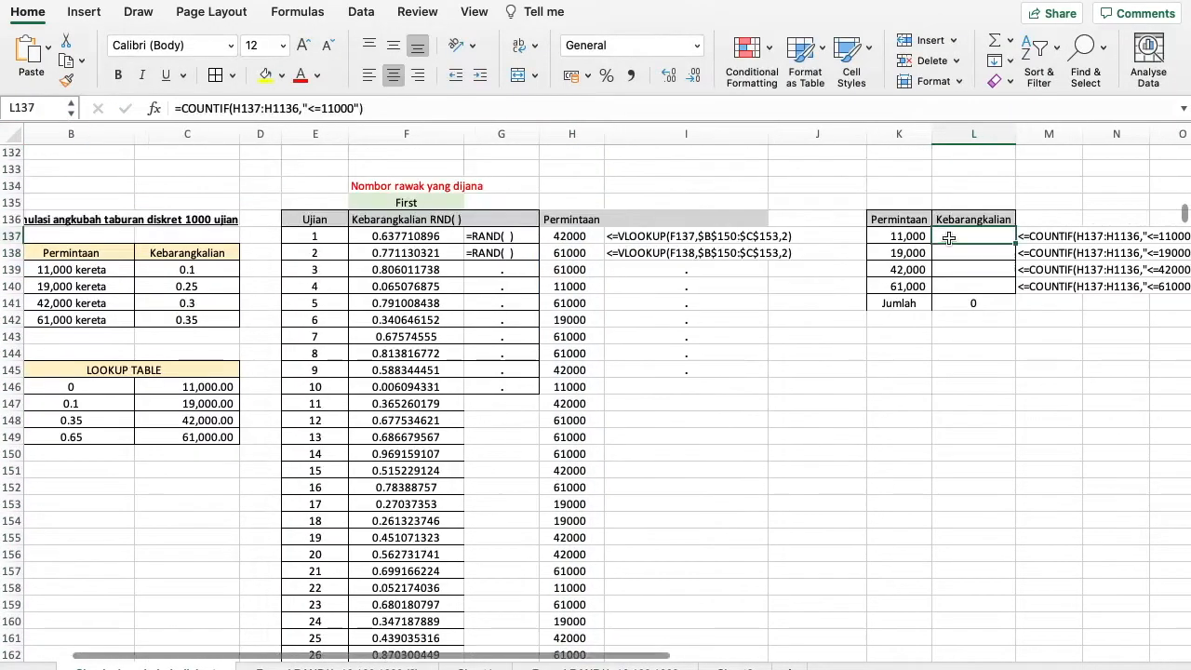
# - Divide the count formula in L137 by 1000 to give the probability of the 11,000 demand
pyautogui.click(393, 104)
pyautogui.write('/10')
pyautogui.press('Return')
# - Enter =COUNTIF(H137:H1136,"<=19000")/1000-L137 in L138 for the probability of the 19,000 demand
pyautogui.write('=countif(')
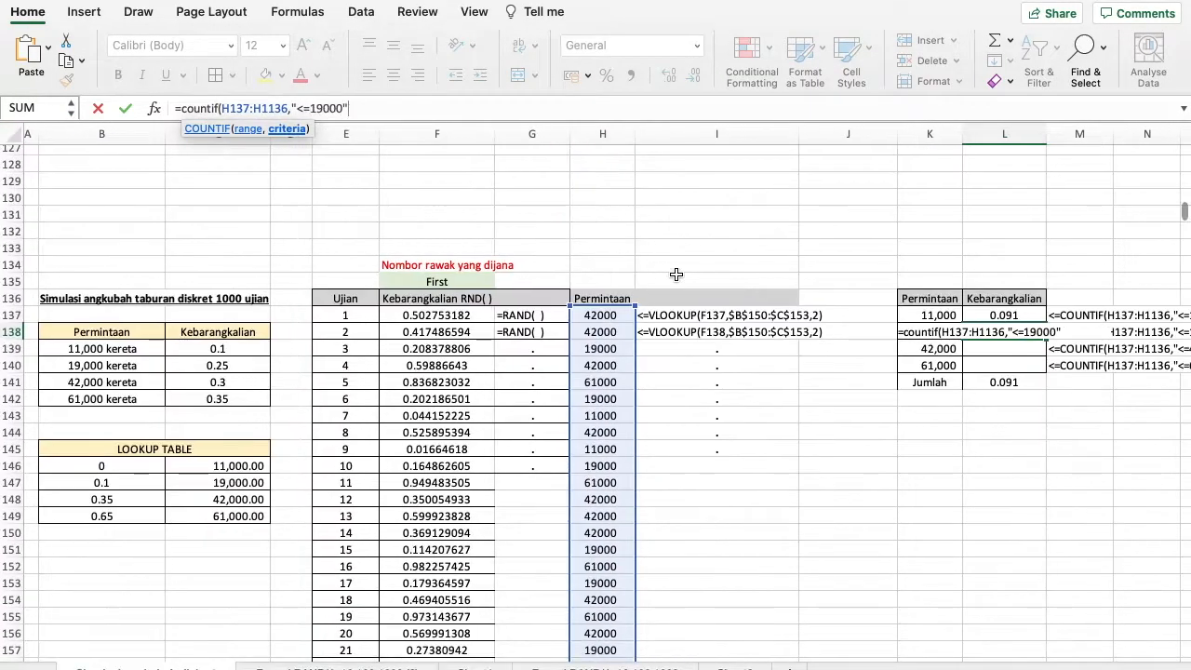
pyautogui.write(')/1000-')
pyautogui.click(998, 315)
pyautogui.press('Return')
# - Enter =COUNTIF(H137:H1136,"<=42000")/1000-L138-L137 in L139 for the probability of the 42,000 demand
pyautogui.write('=countif(')
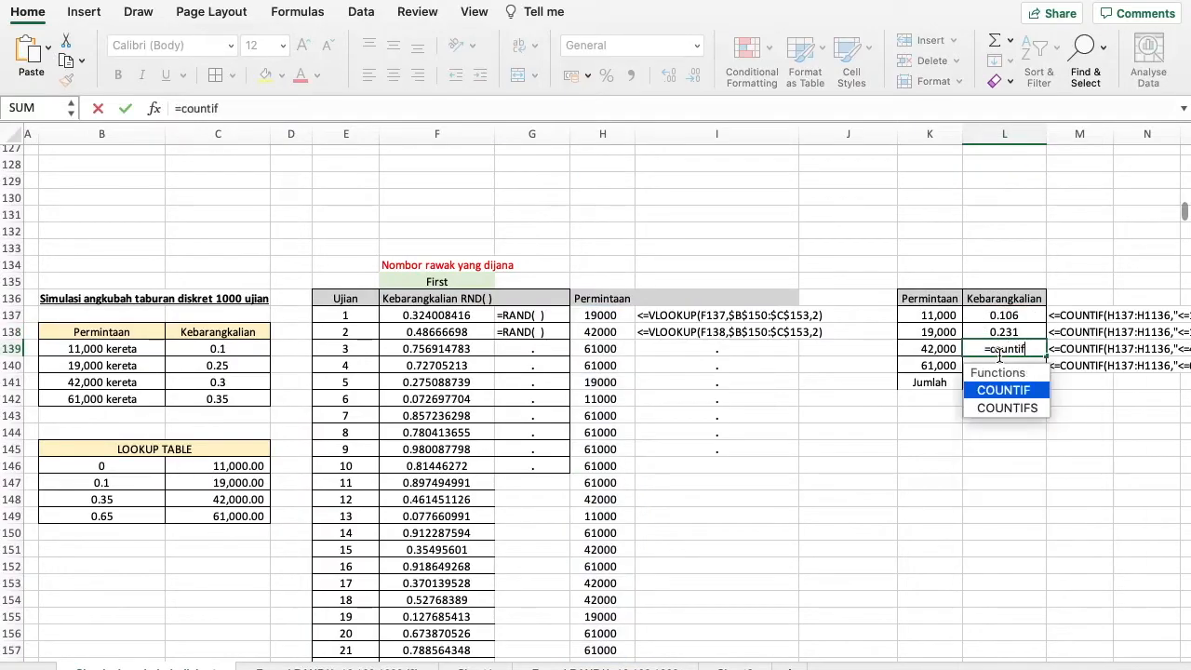
pyautogui.click(606, 314)
pyautogui.write(':h1126,"<=42000")/1000-')
pyautogui.click(979, 332)
pyautogui.write('-')
pyautogui.click(982, 316)
pyautogui.press('Return')
pyautogui.write('=countif(')
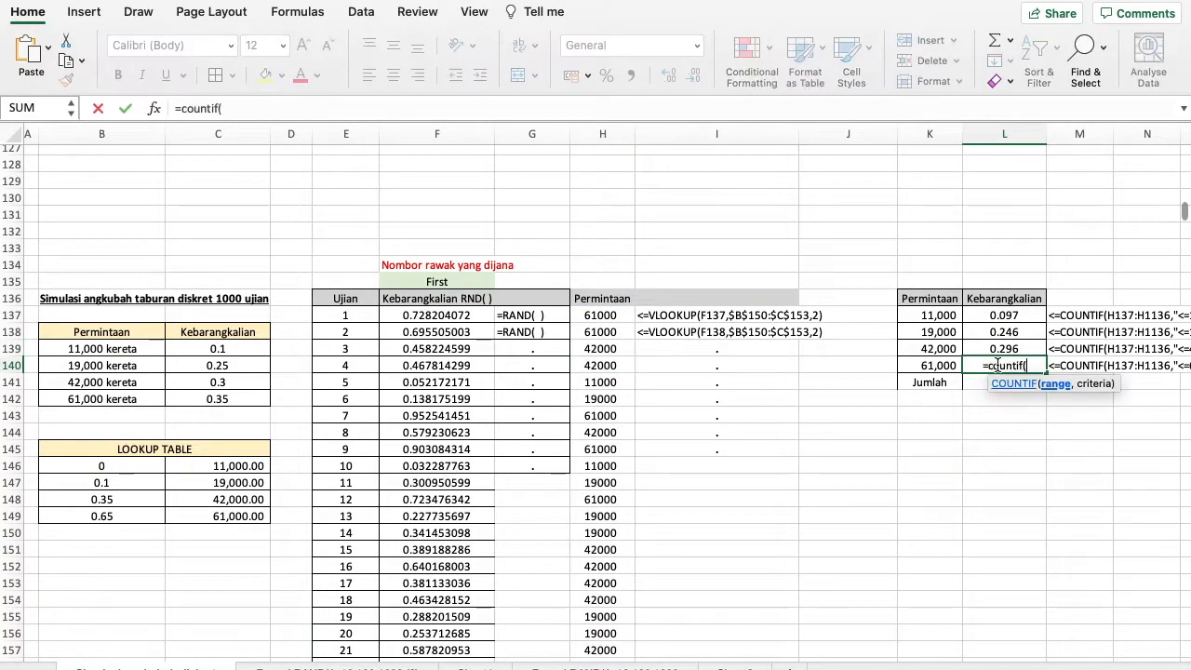
pyautogui.click(609, 315)
pyautogui.write(':')
pyautogui.hotkey('shift', 'Down')
pyautogui.press('Escape')
# - Enter =COUNTIF(H137:H1136,"<=61000")/1000-L139-L138-L137 in L140 for the probability of the 61,000 demand
pyautogui.write('=countif(')
pyautogui.click(606, 316)
pyautogui.press('super+shift+Down')
pyautogui.write(',"<=61000")/1000-')
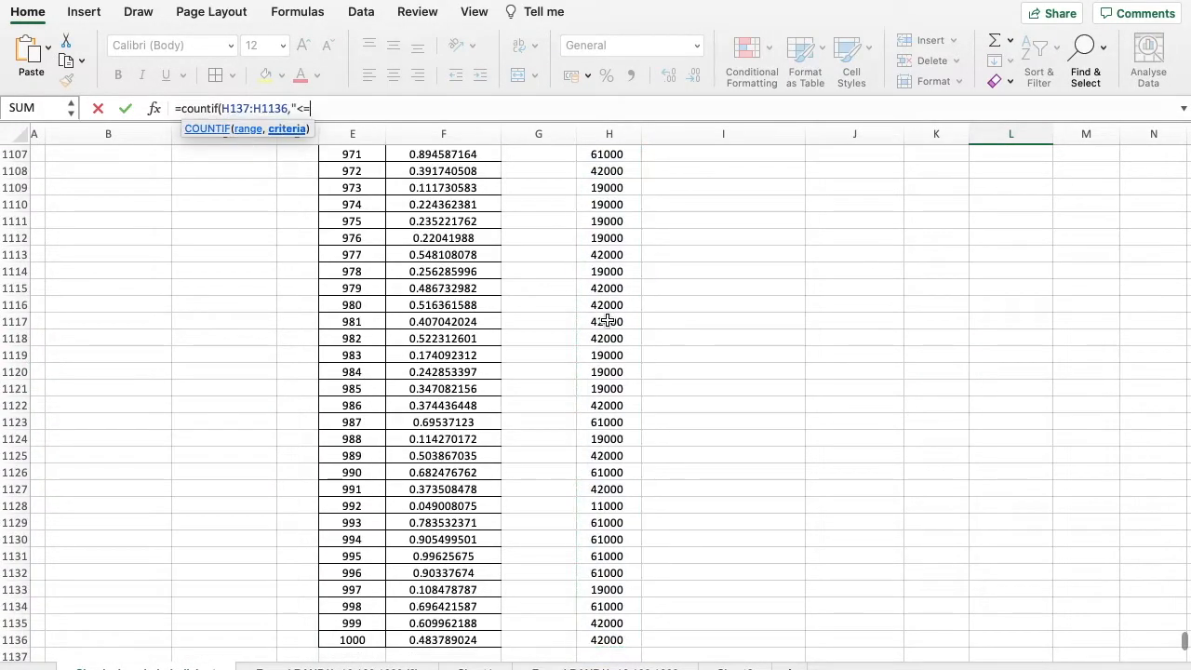
pyautogui.scroll(20, 739, 348)
pyautogui.click(1005, 349)
pyautogui.click(1003, 332)
pyautogui.click(999, 314)
pyautogui.press('Return')
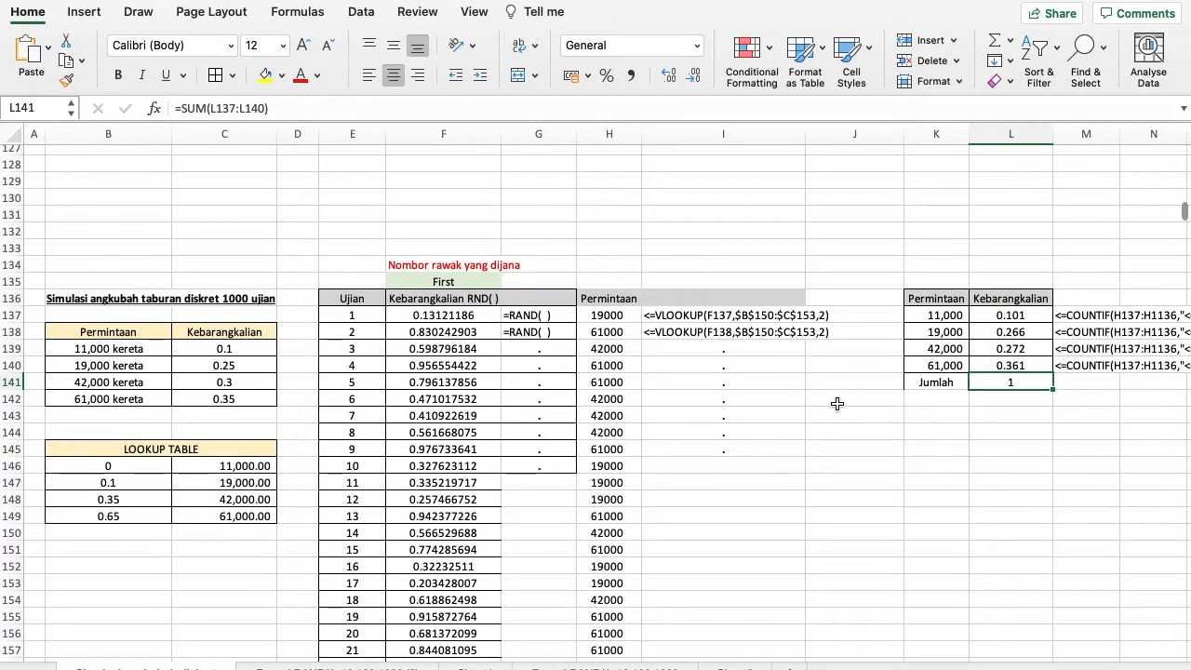
# - Examine the simulated probabilities of the 100-trial simulation, including the formula for the 61,000 demand in L30
pyautogui.scroll(2, 837, 403)
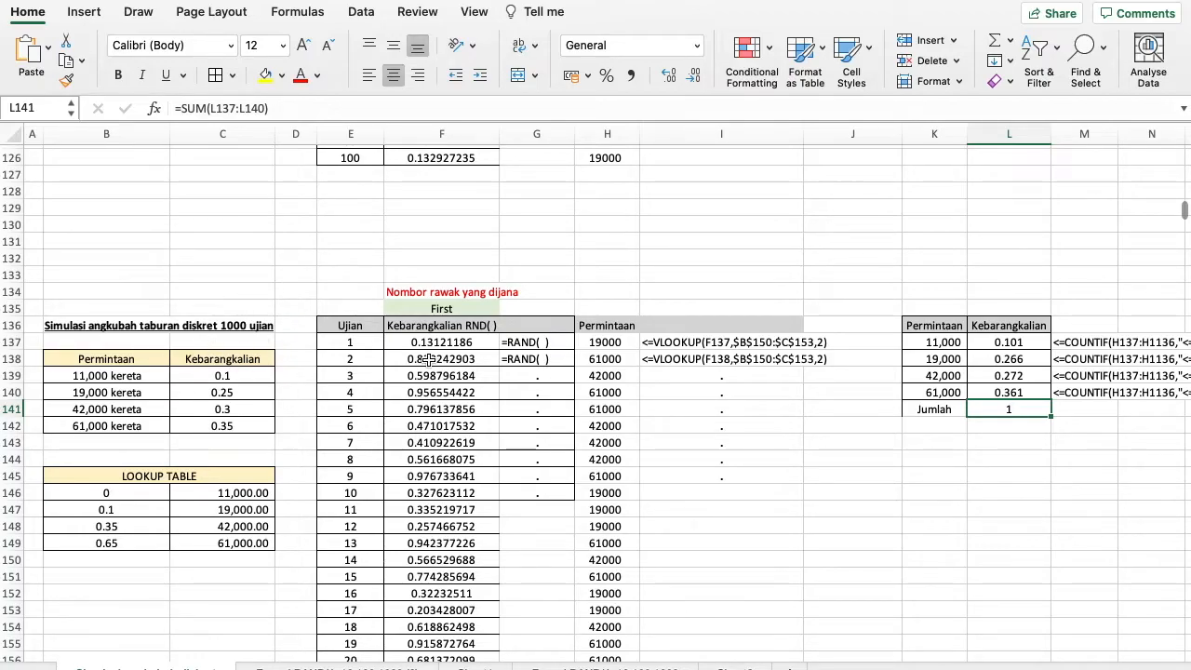
pyautogui.scroll(20, 425, 358)
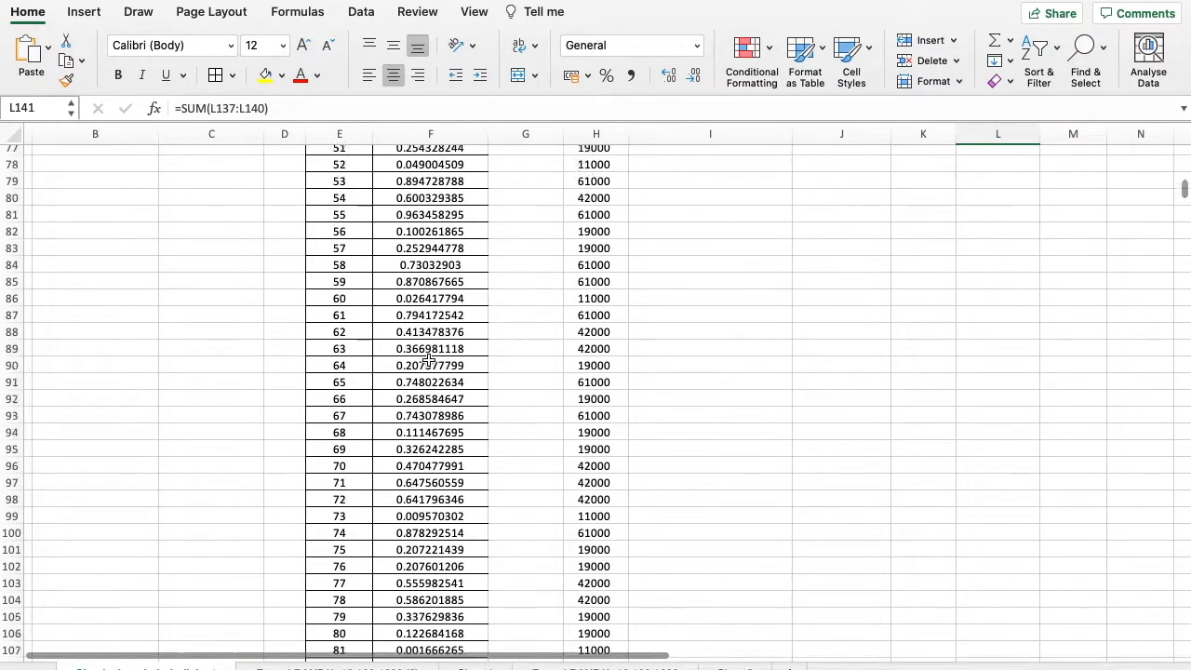
pyautogui.scroll(12, 425, 358)
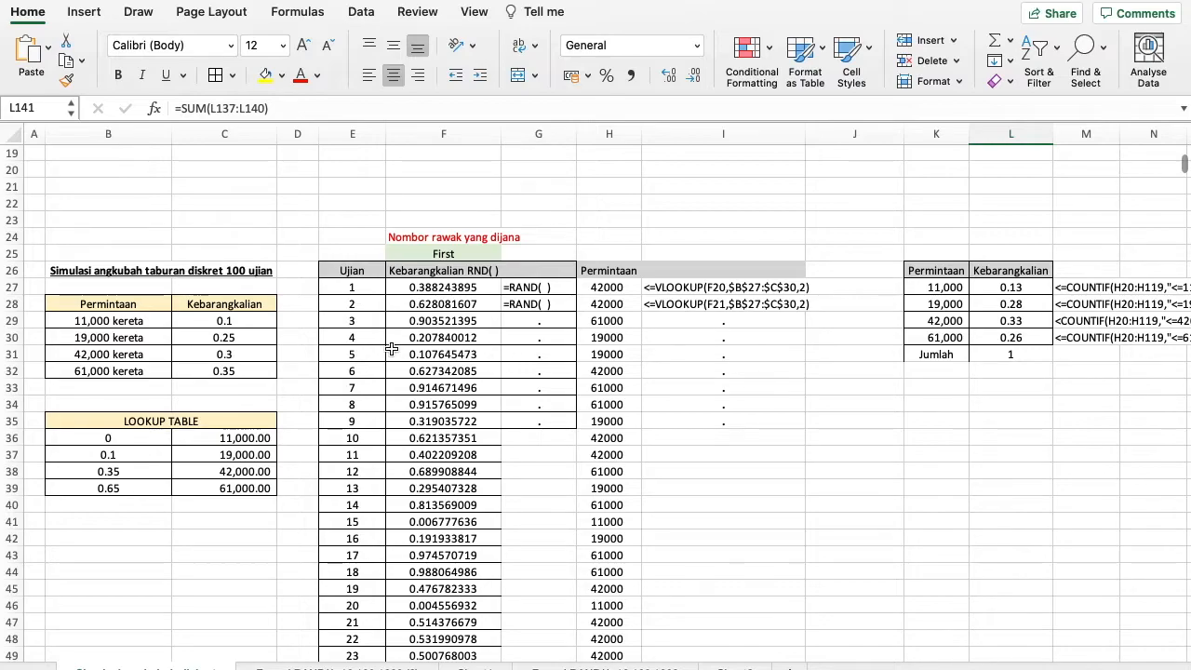
pyautogui.click(988, 342)
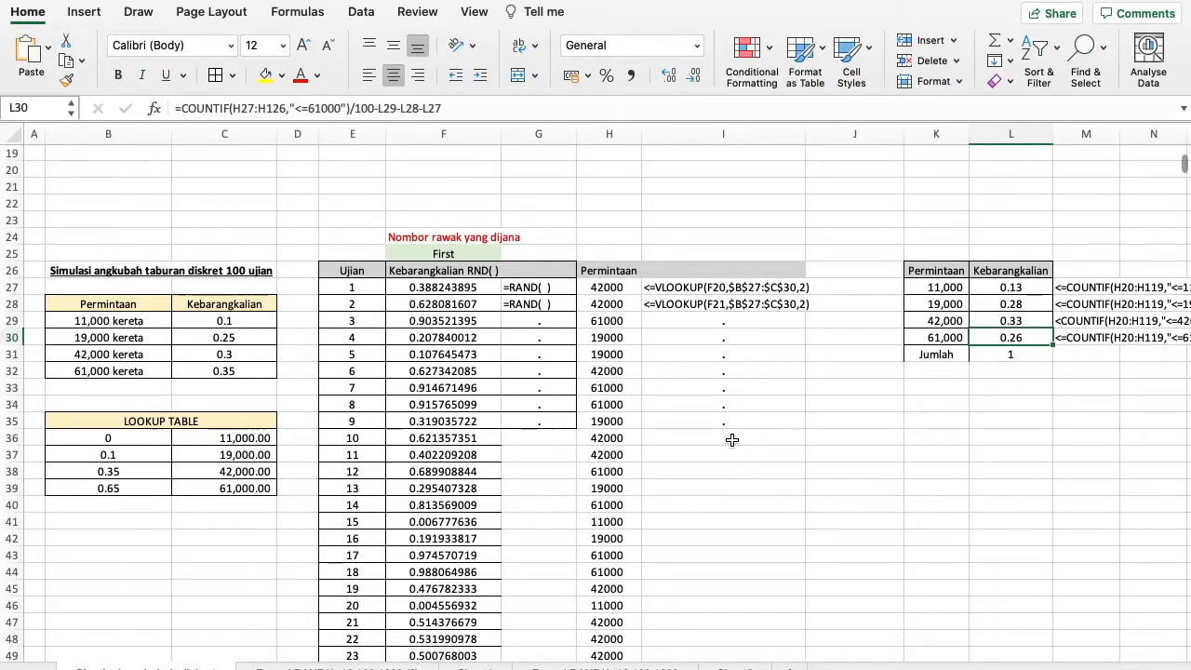
pyautogui.scroll(5, 732, 440)
pyautogui.scroll(-5, 732, 439)
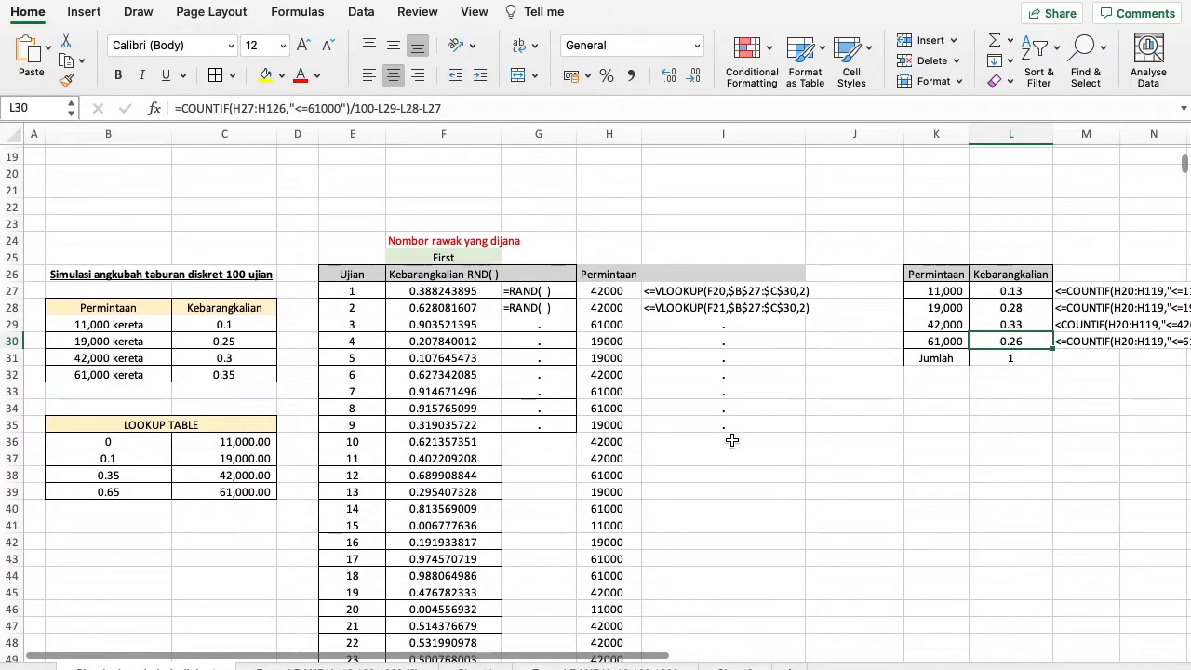
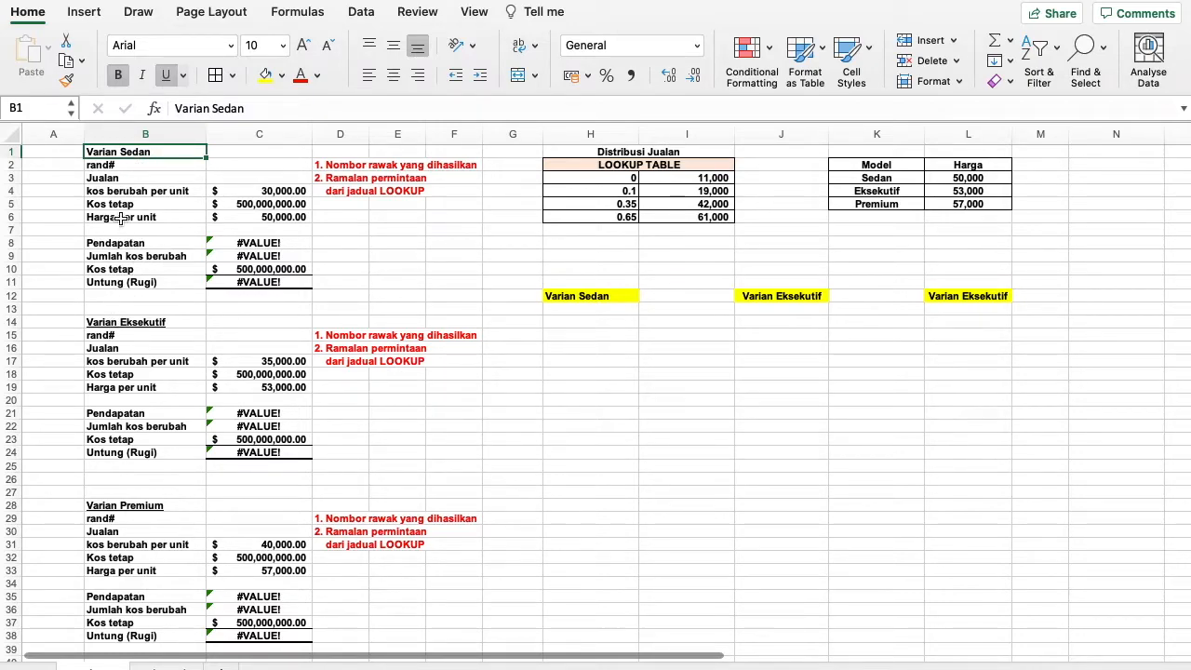
# - Examine the Varian Sedan block line by line, from Jualan through the costs and price to Untung (Rugi)
pyautogui.click(116, 179)
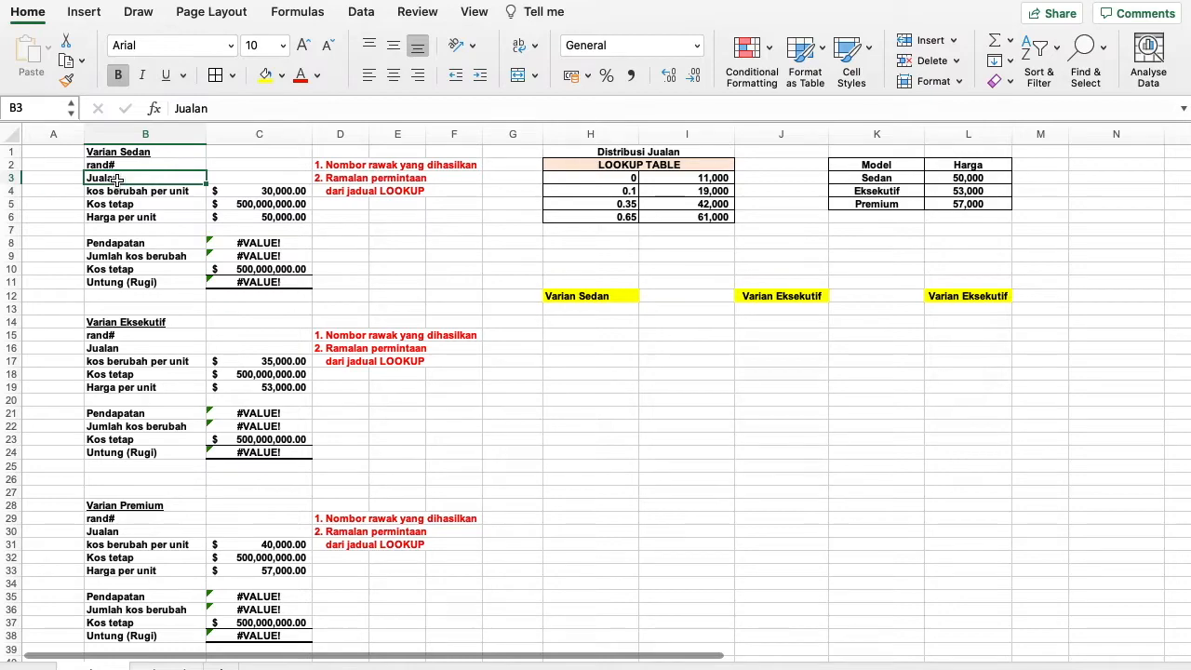
pyautogui.press('Down')
pyautogui.press('Down')
pyautogui.press('Down')
pyautogui.press('Down')
pyautogui.press('Down')
pyautogui.press('Down')
pyautogui.press('Down')
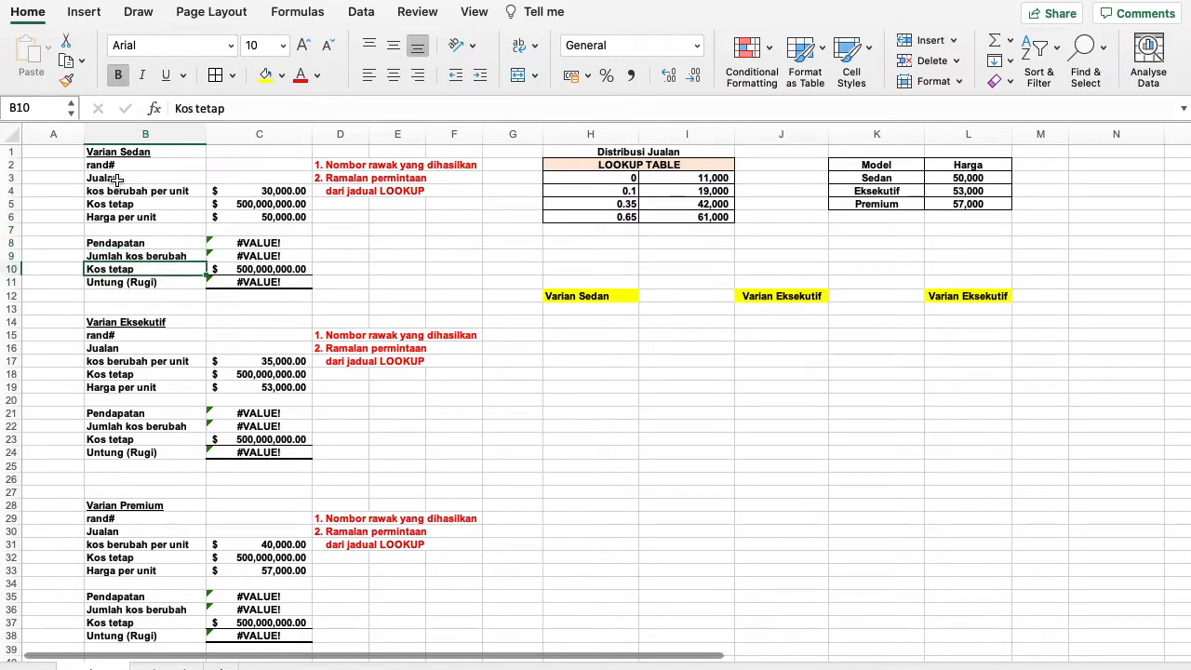
pyautogui.press('Down')
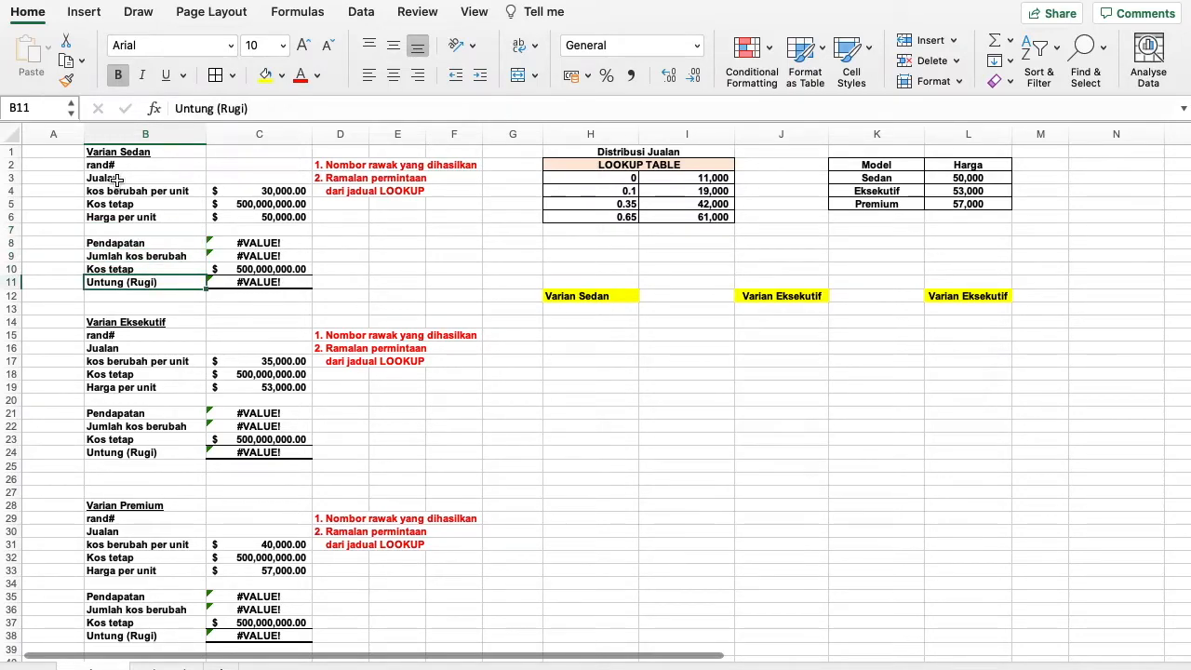
# - Compare the Varian Eksekutif and Varian Premium blocks with Varian Sedan, including each variant's variable cost per unit
pyautogui.click(123, 321)
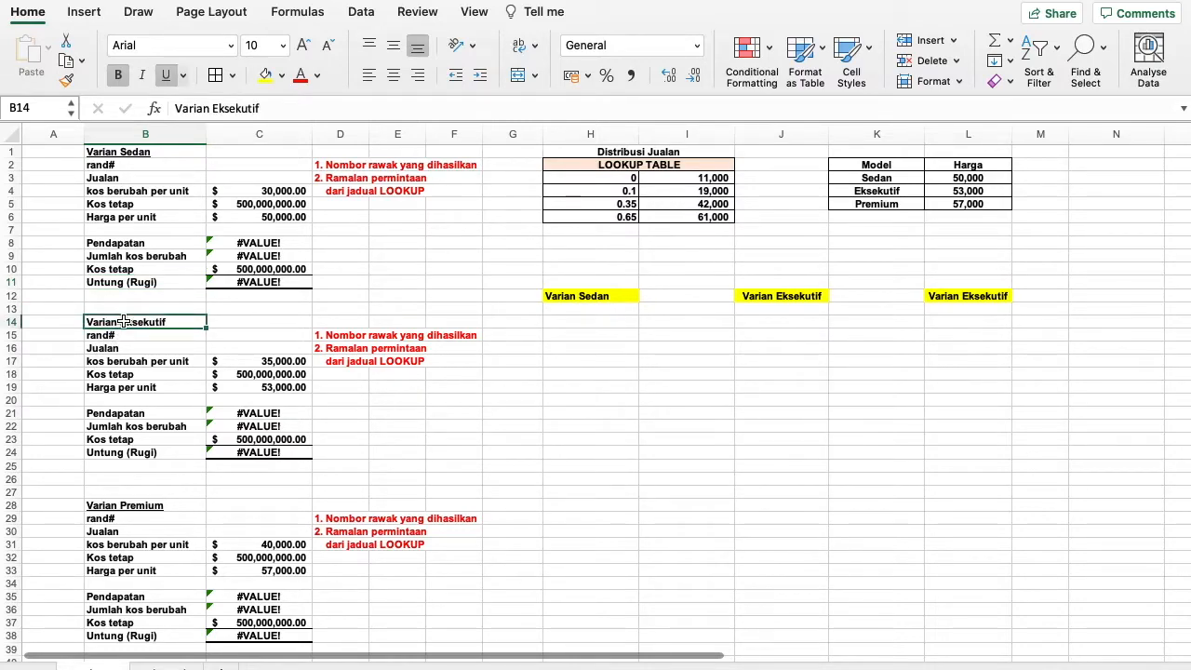
pyautogui.click(116, 506)
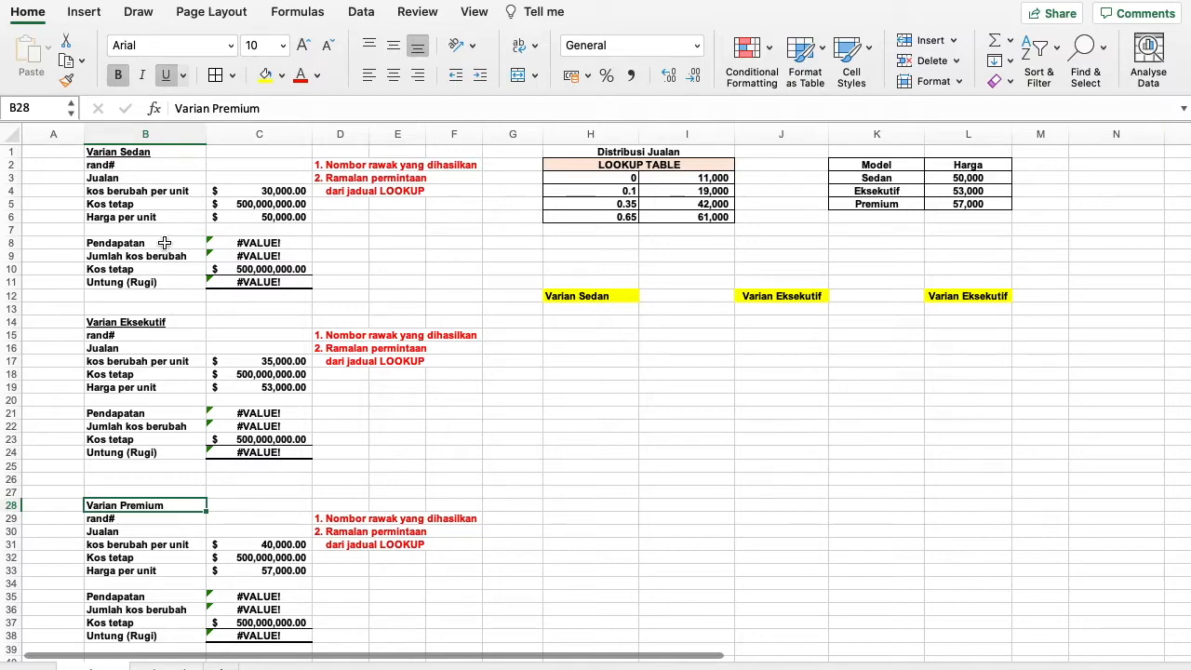
pyautogui.click(174, 193)
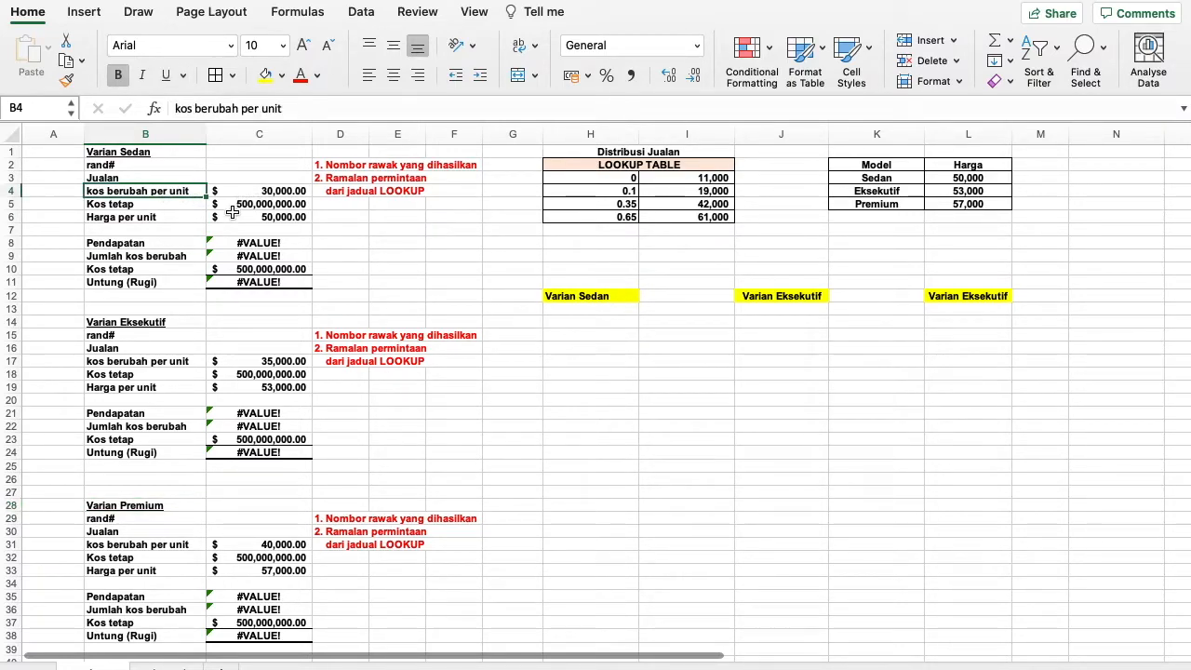
pyautogui.click(235, 364)
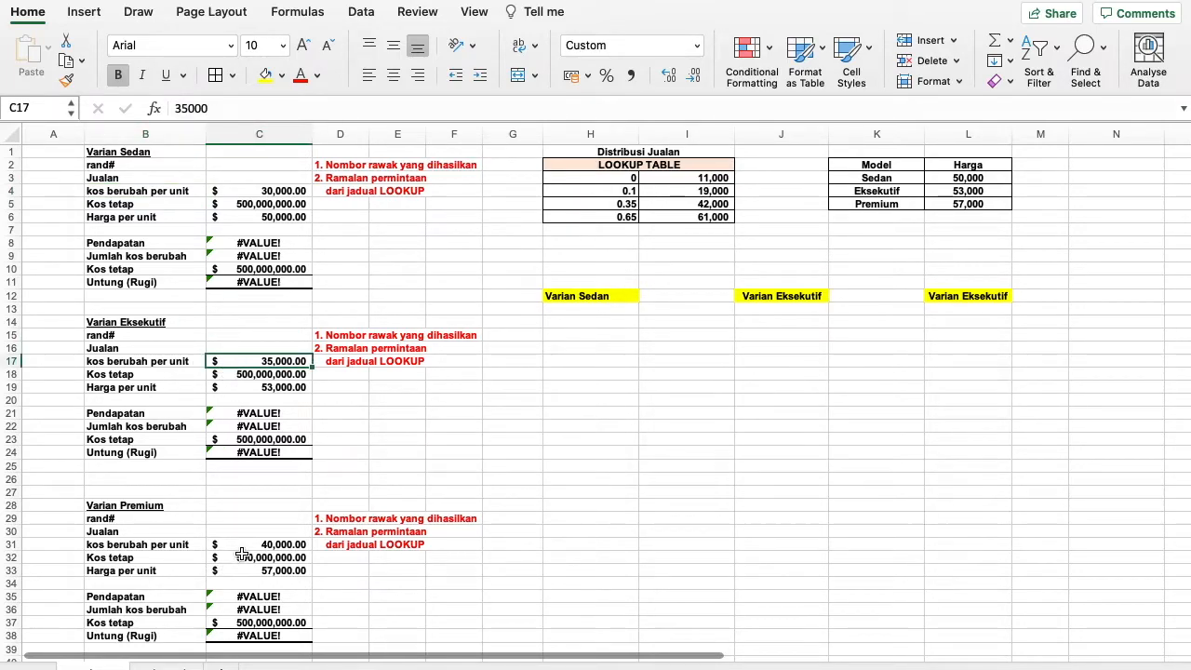
pyautogui.click(246, 540)
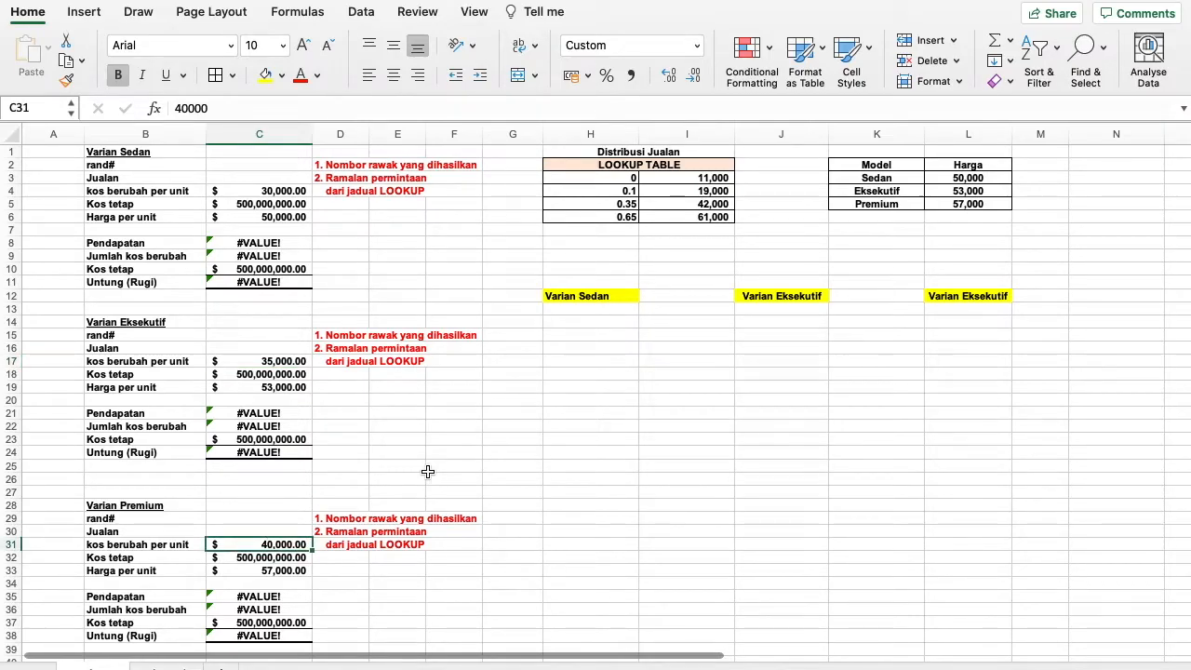
# - Check the empty rand# and Jualan cells C2 and C3 of the Varian Sedan block
pyautogui.hscroll(1, 286, 353)
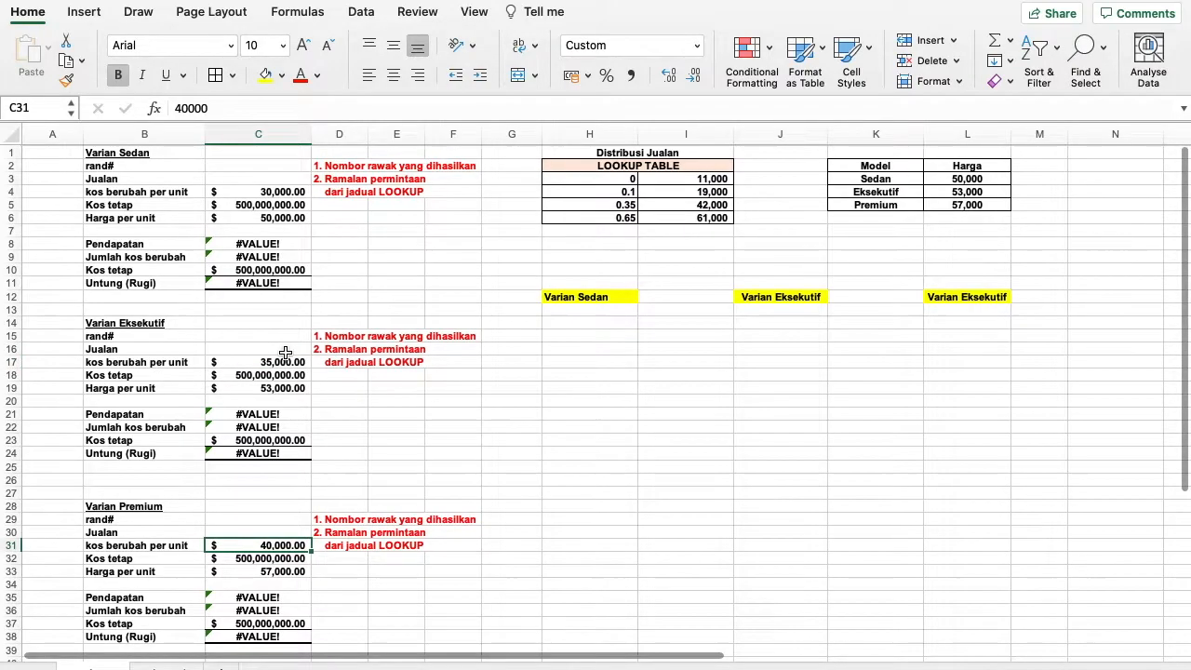
pyautogui.click(253, 165)
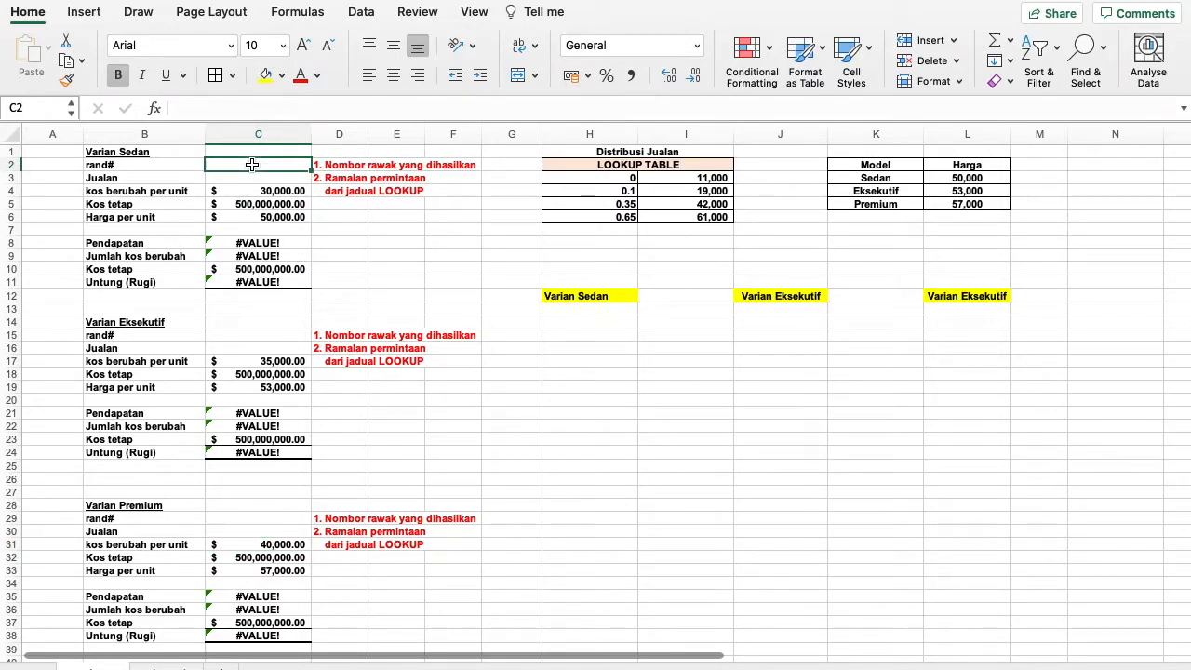
pyautogui.click(244, 176)
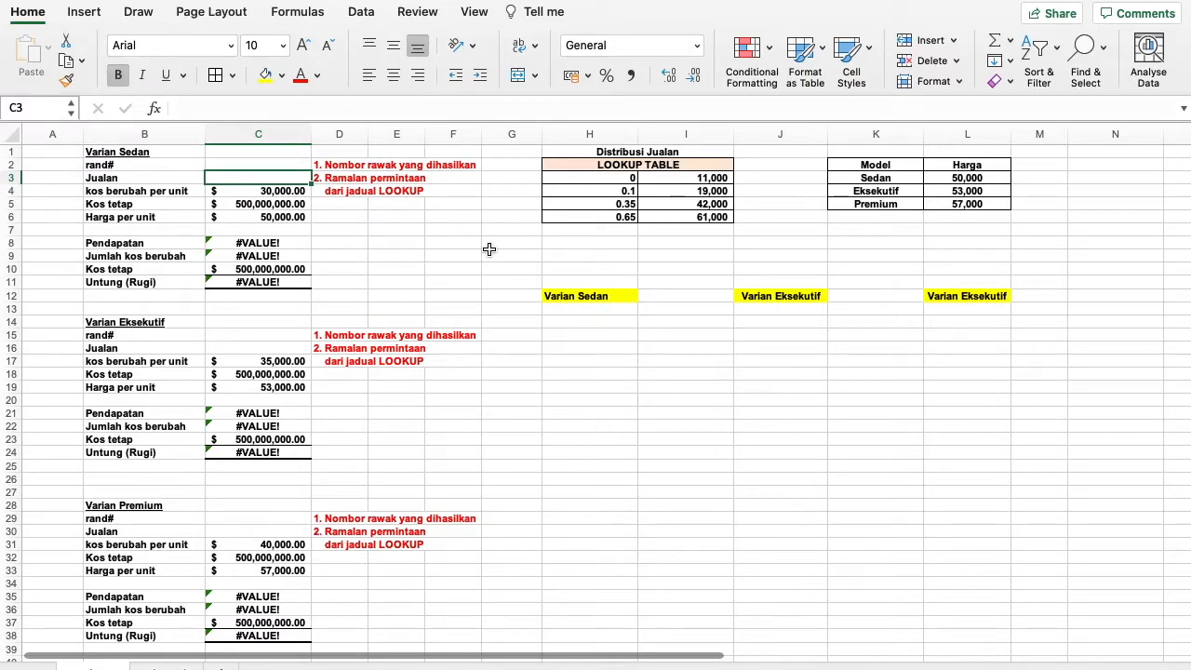
# - Generate Varian Sedan's random number with =rand() in cell C2
pyautogui.click(248, 169)
pyautogui.write('=')
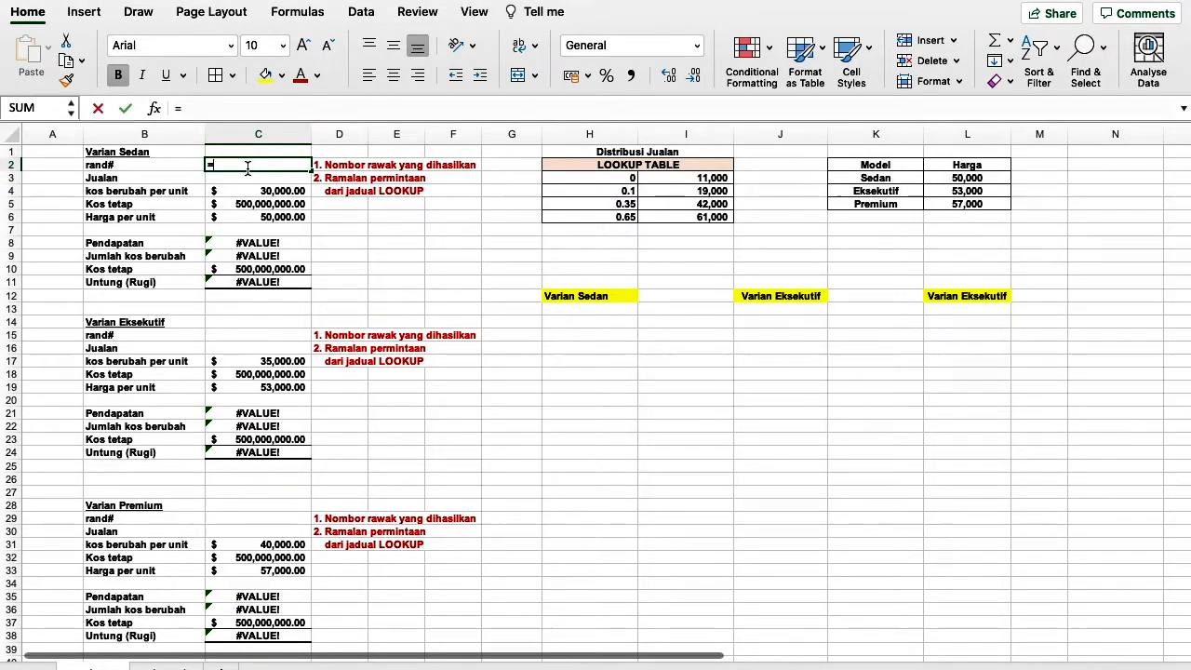
pyautogui.write('rand')
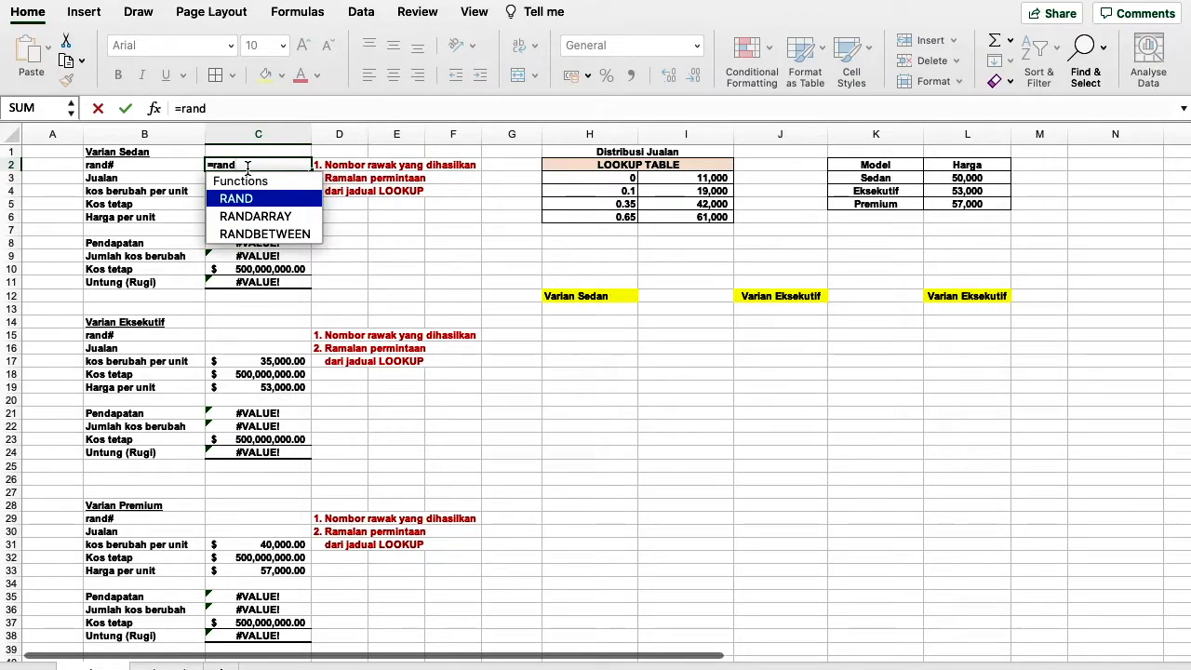
pyautogui.write('()')
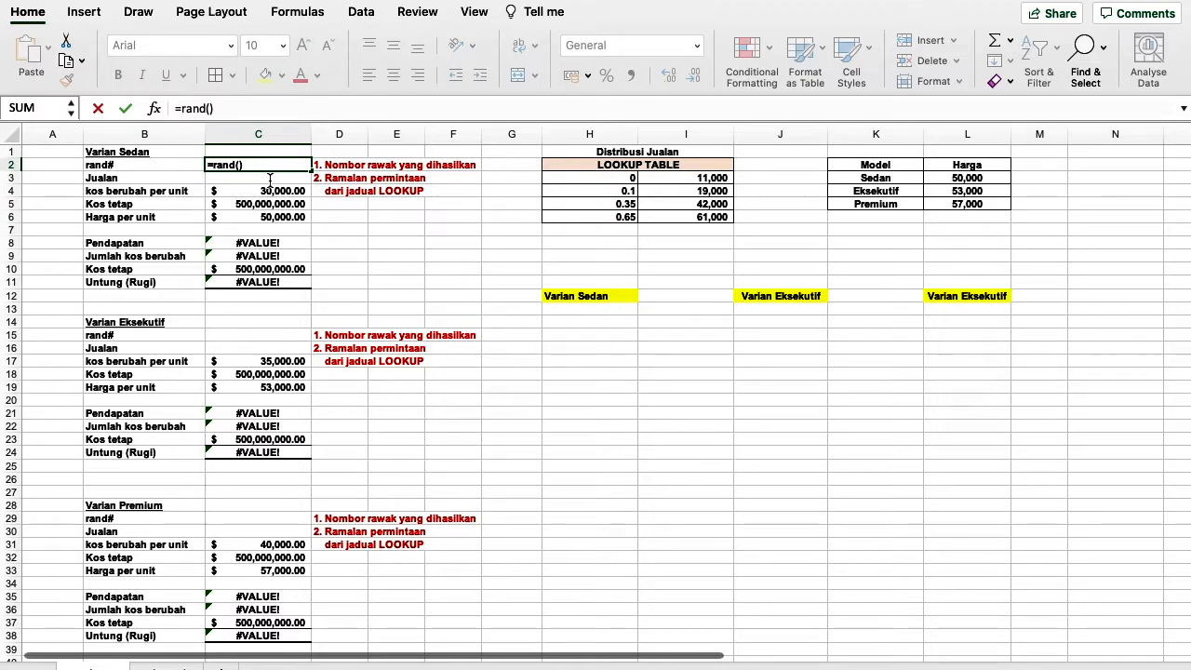
pyautogui.press('Return')
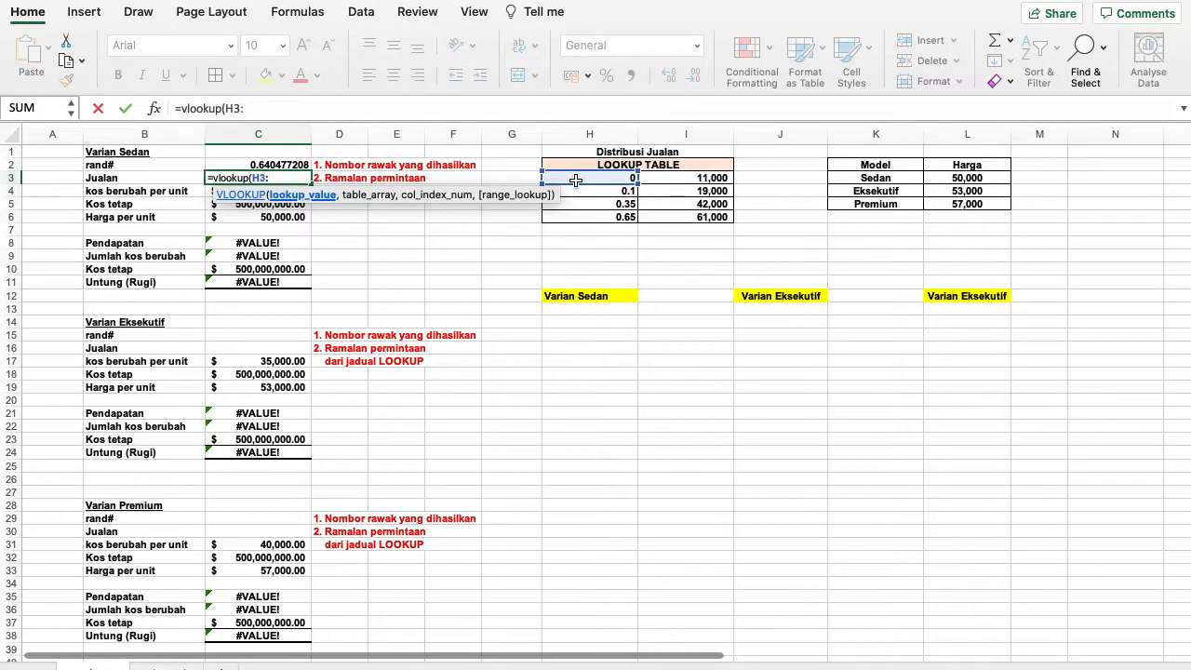
# - Look up Varian Sedan's Jualan in C3 with =vlookup(C2,$H$3:$I$6,2), discarding the mistaken formula start that references H3
pyautogui.press('Escape')
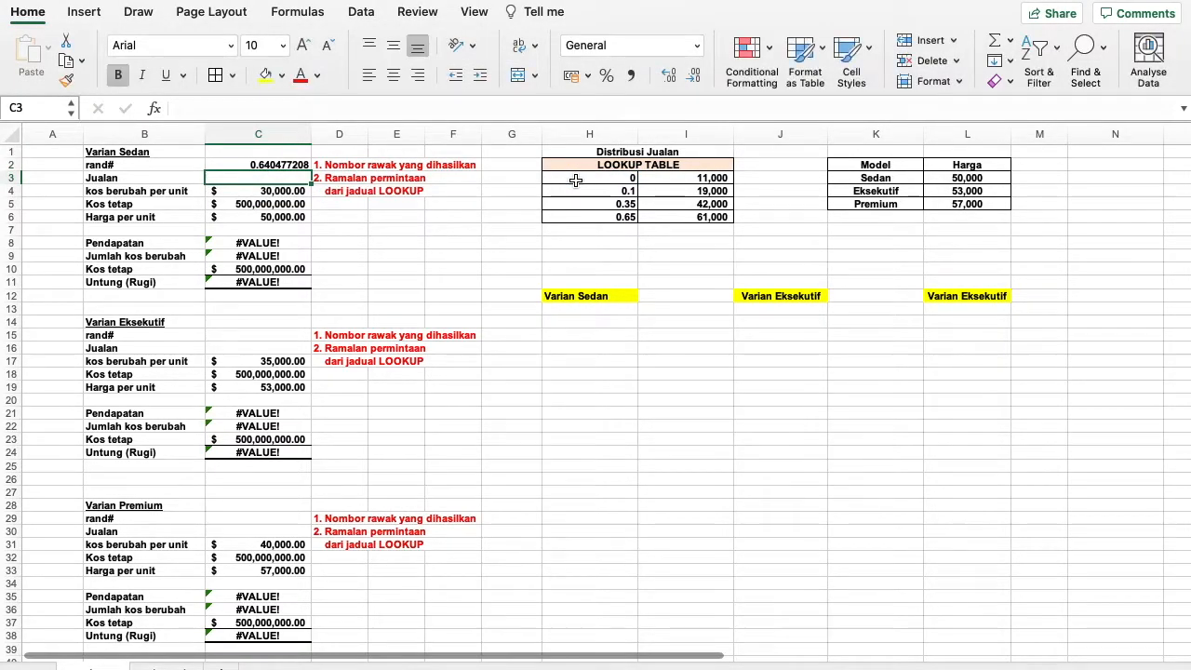
pyautogui.write('=vlo')
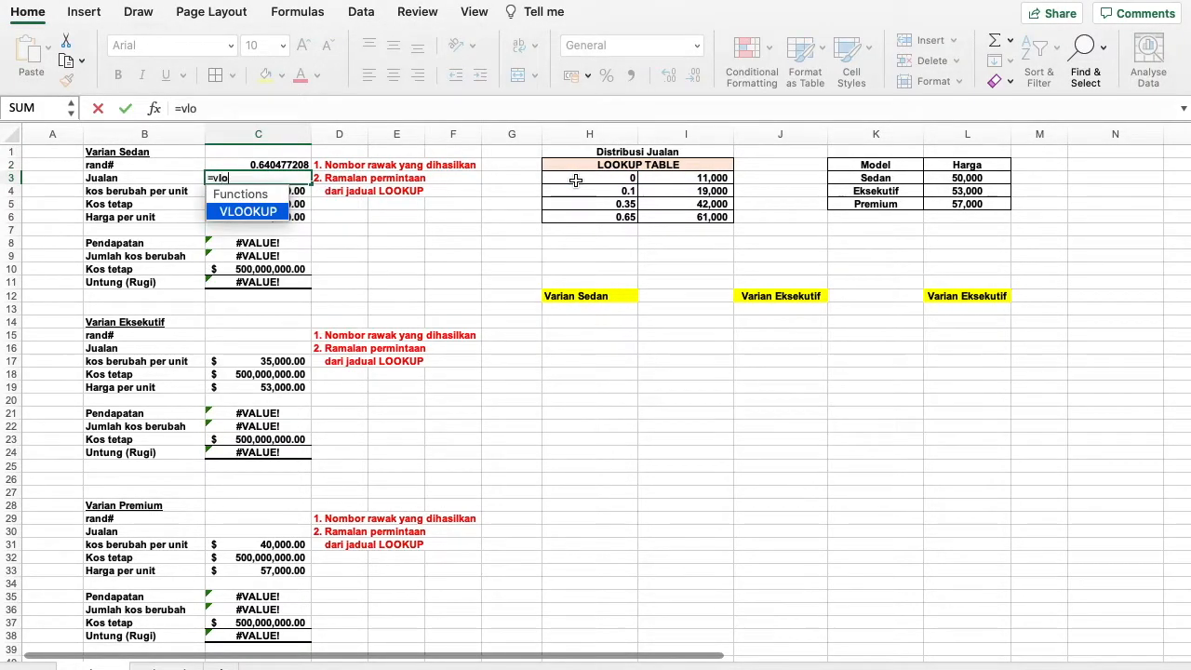
pyautogui.write('okup(')
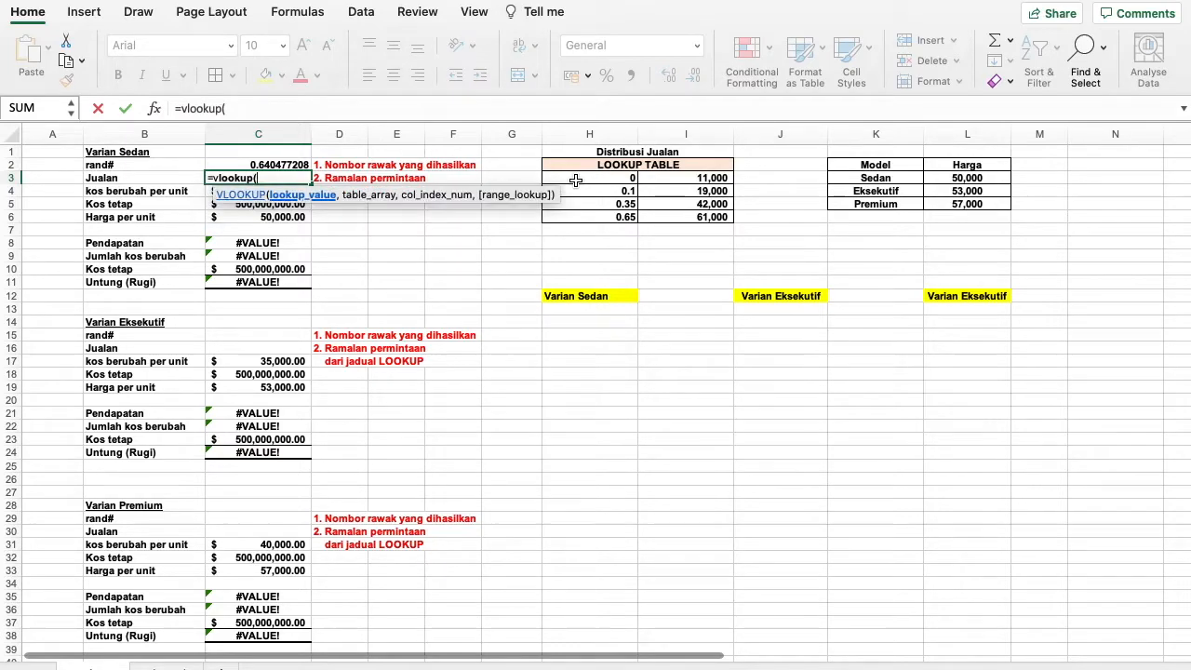
pyautogui.click(251, 167)
pyautogui.write(',')
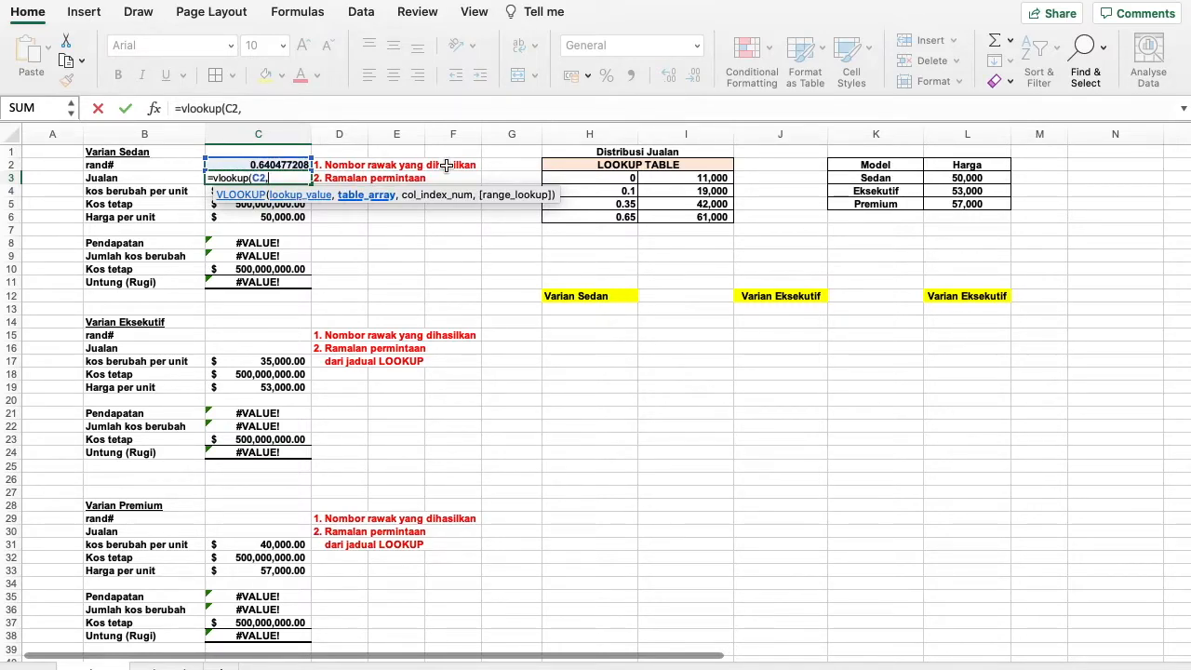
pyautogui.click(582, 177)
pyautogui.hotkey('shift', 'Down')
pyautogui.hotkey('shift', 'Down')
pyautogui.hotkey('shift', 'Down')
pyautogui.hotkey('shift', 'Right')
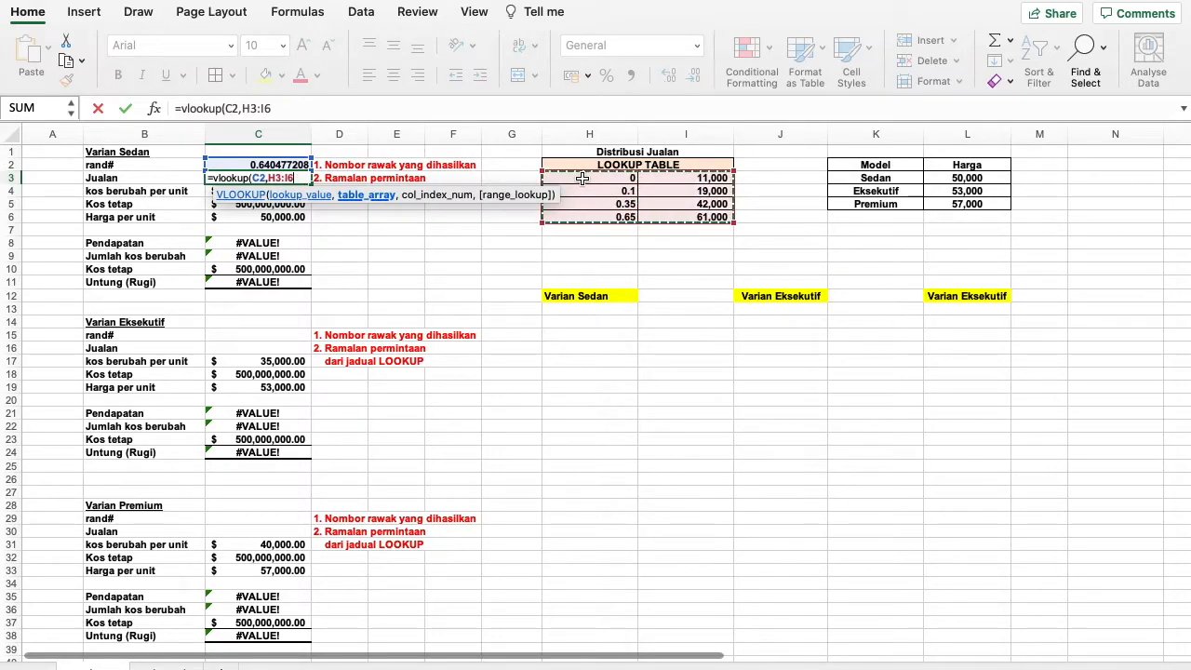
pyautogui.press('F4')
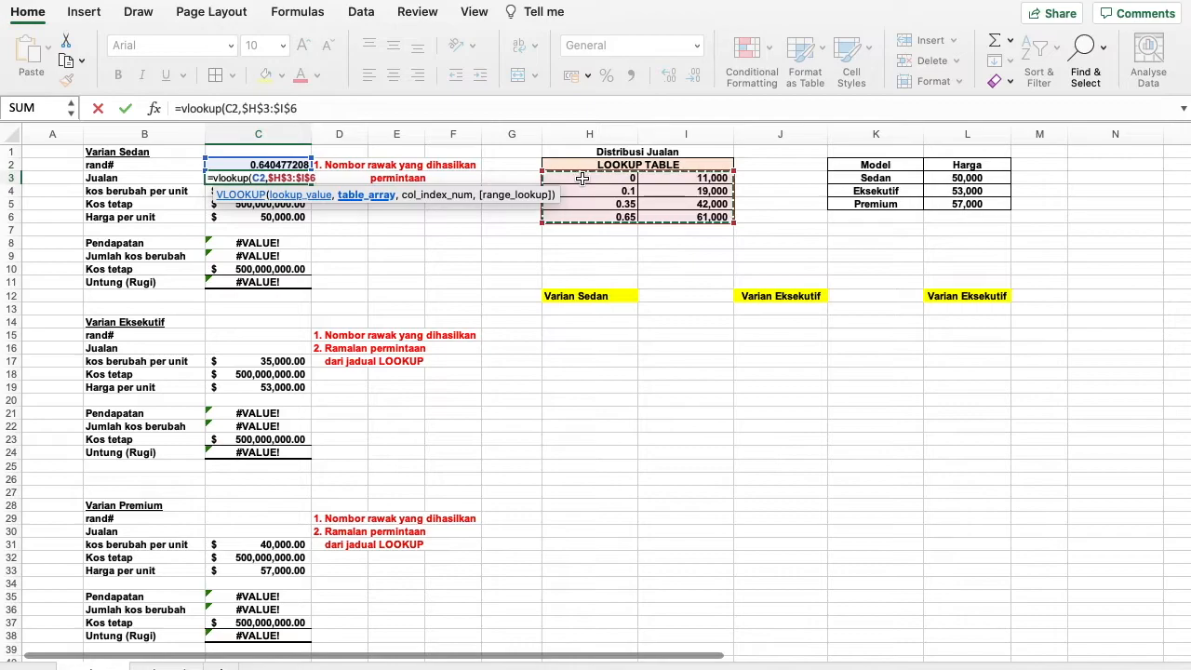
pyautogui.write(',')
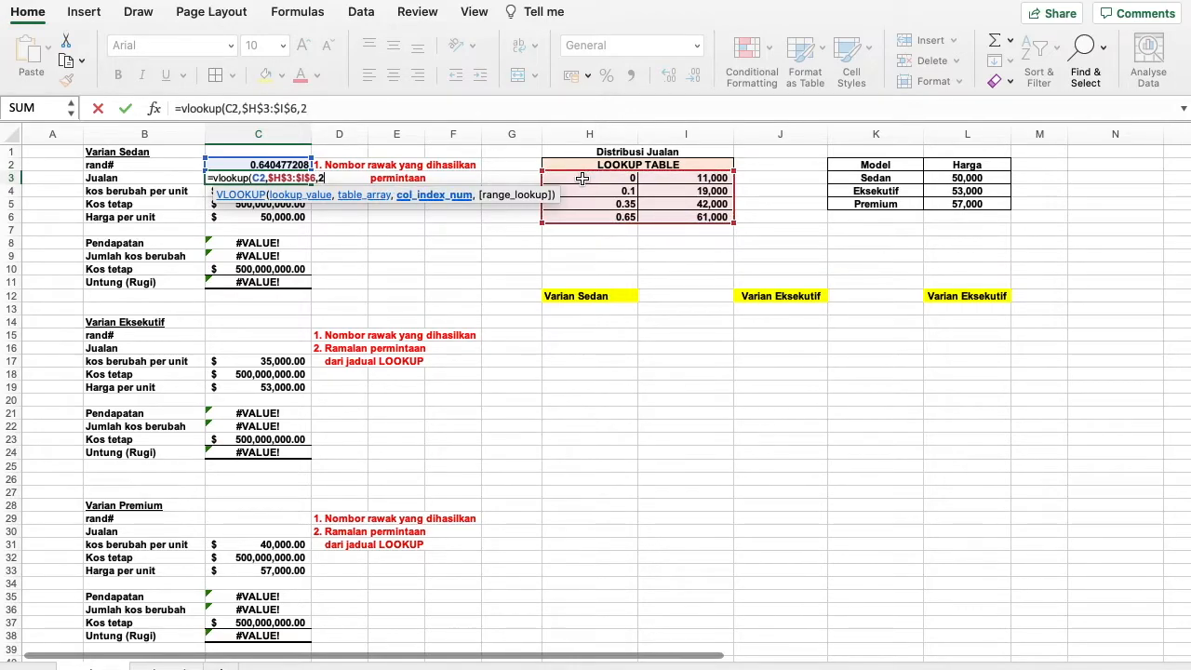
pyautogui.write('2)')
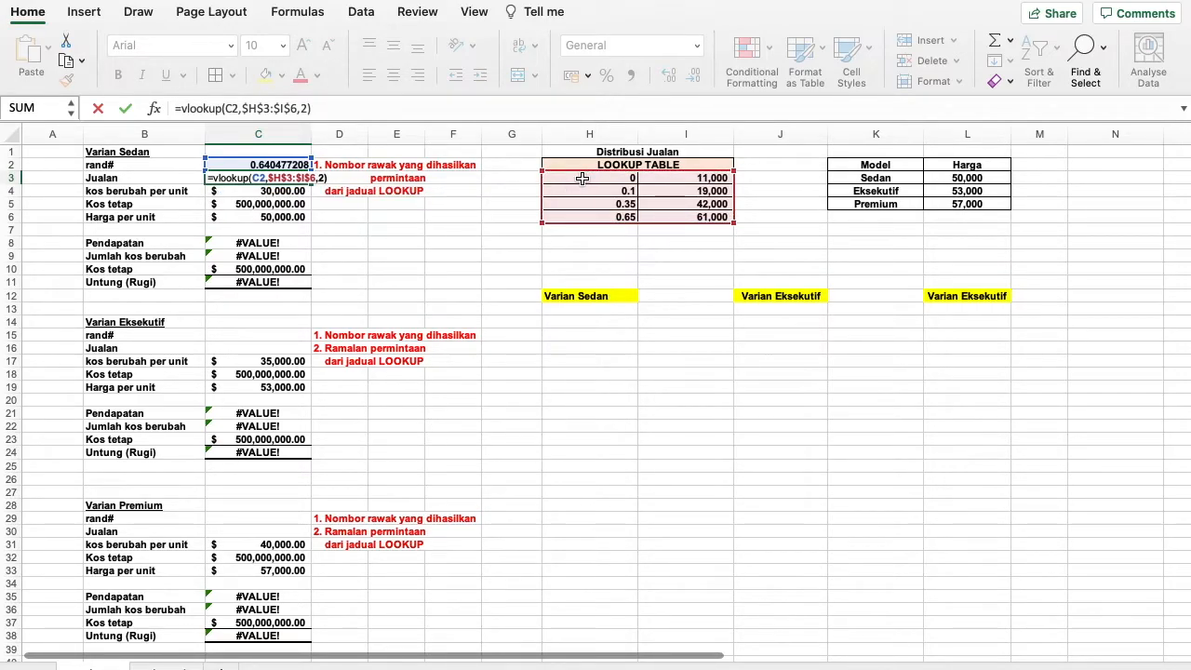
pyautogui.click(465, 267)
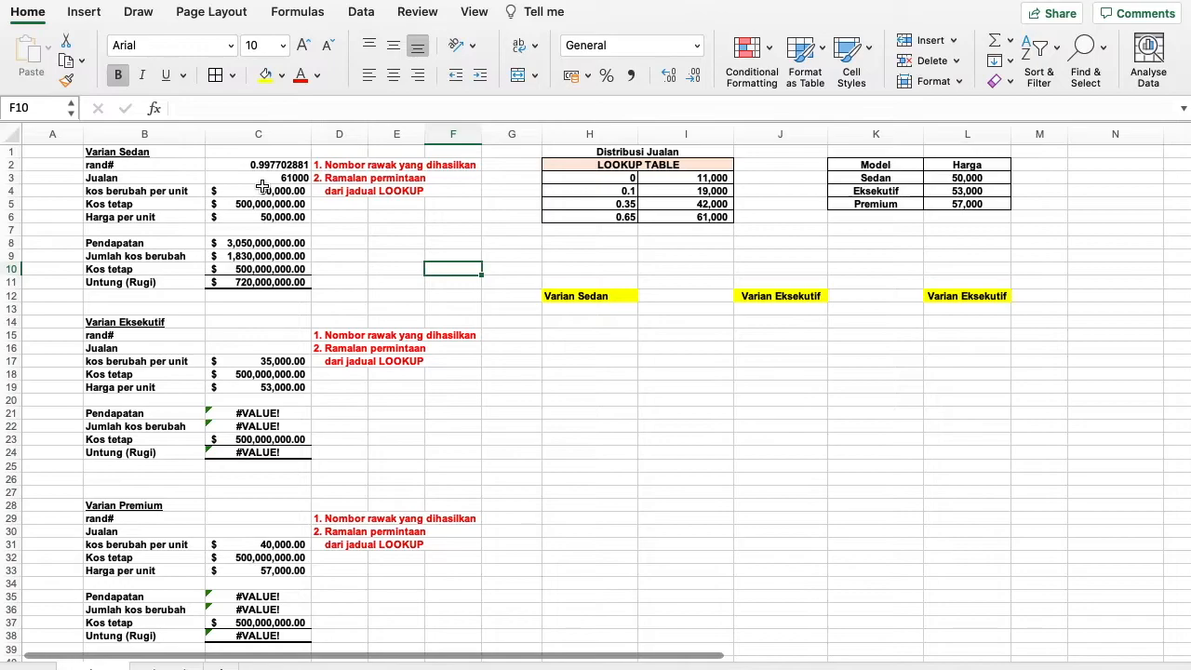
# - Enter =rand() in C15 for Varian Eksekutif and look up its Jualan in C16 with =vlookup(C15,$H$3:$I$6,2)
pyautogui.click(257, 334)
pyautogui.write('=rand()')
pyautogui.click(395, 439)
pyautogui.click(271, 349)
pyautogui.write('=vlookup(')
pyautogui.click(258, 334)
pyautogui.write(',')
pyautogui.moveTo(590, 178); pyautogui.dragTo(685, 217)
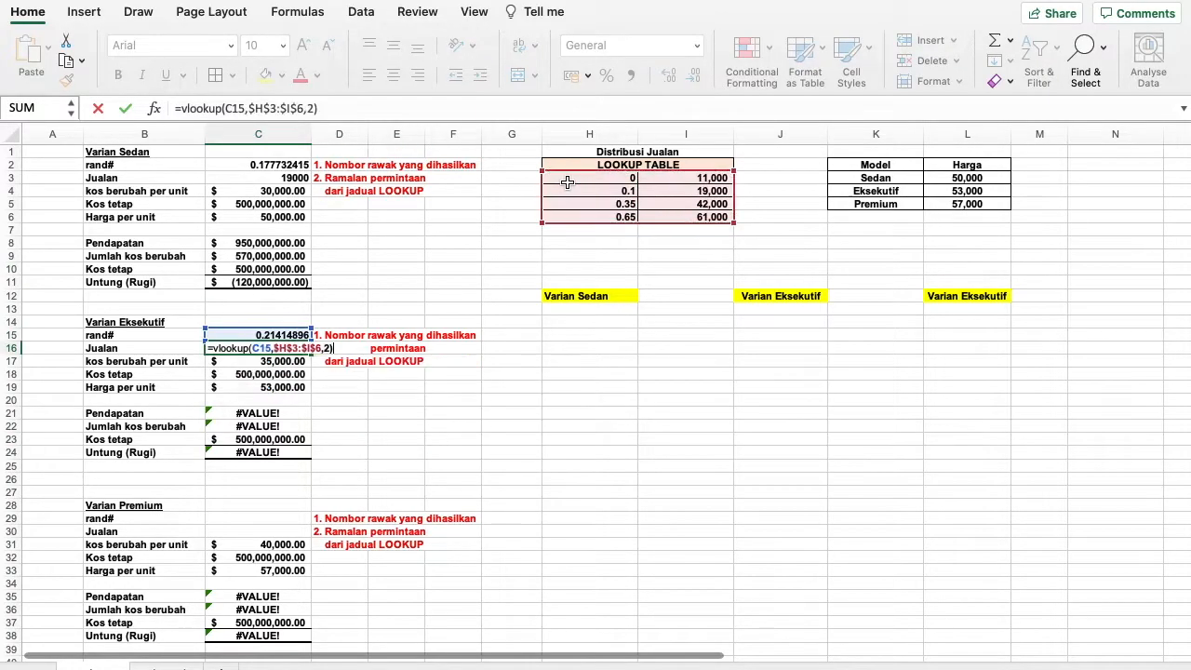
pyautogui.press('Return')
# - Enter =rand() in C29 for Varian Premium and look up its Jualan in C30 from C29 and the H3:I6 lookup table
pyautogui.click(257, 519)
pyautogui.write('=rand()')
pyautogui.press('Return')
pyautogui.write('=vlookup(')
pyautogui.click(258, 519)
pyautogui.write(',')
pyautogui.moveTo(589, 177); pyautogui.dragTo(610, 204)
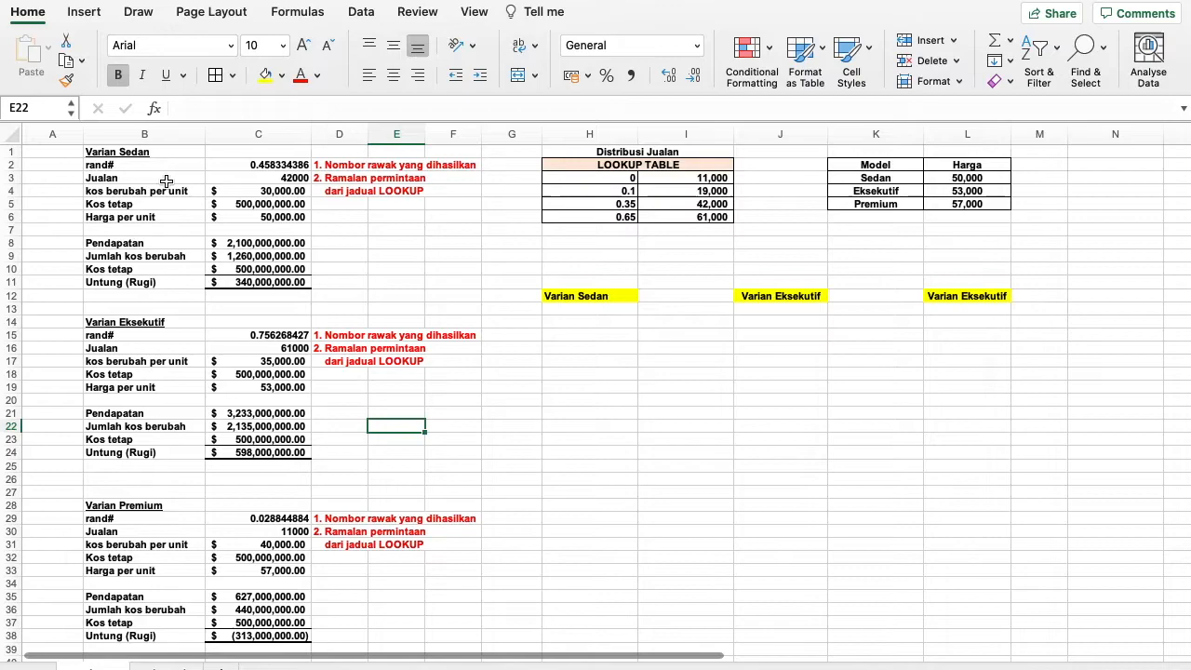
# - Recalculate the sheet several times and examine how Jualan and Untung (Rugi) respond in the Varian Sedan and Varian Eksekutif blocks
pyautogui.press('F9')
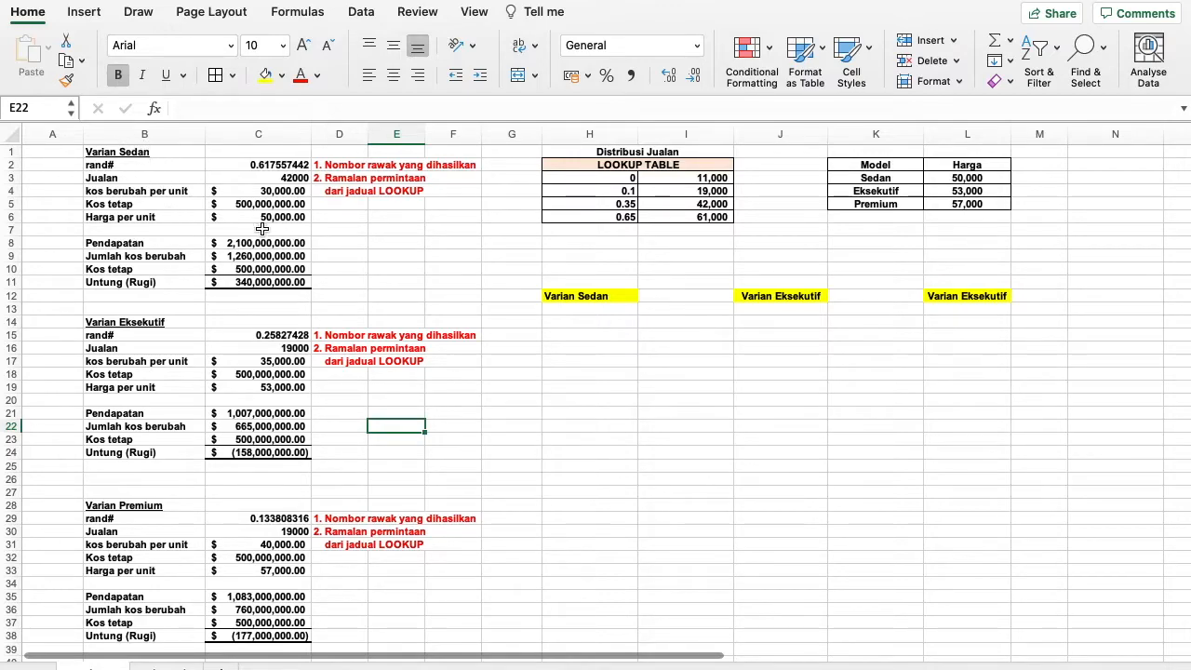
pyautogui.click(254, 281)
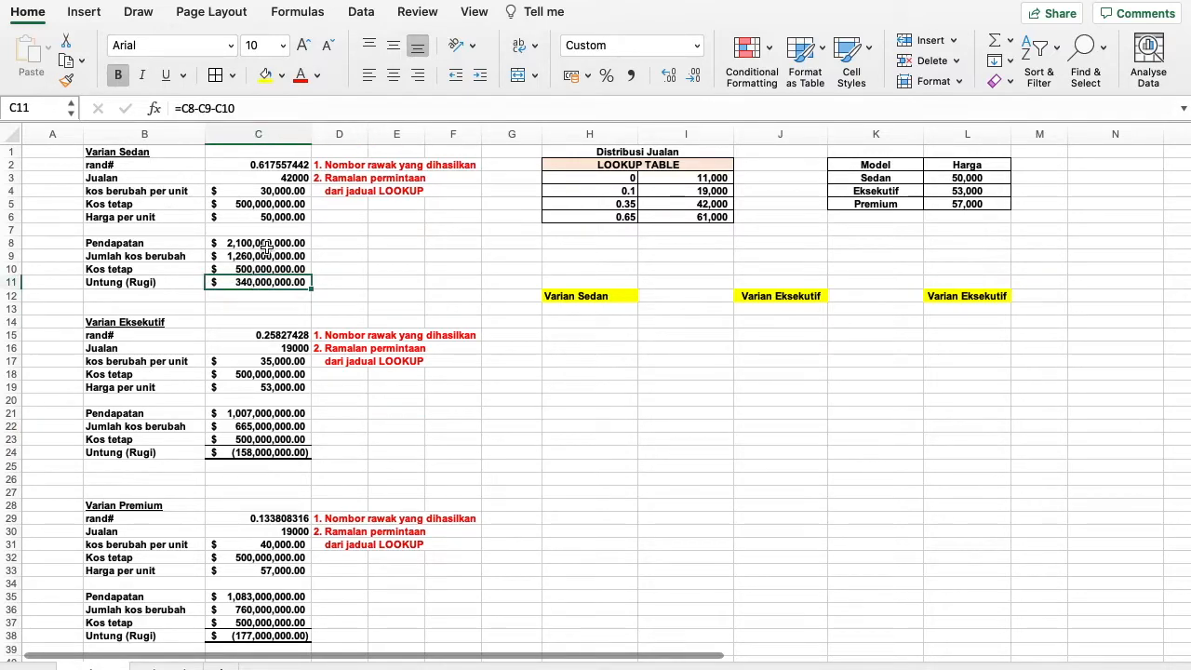
pyautogui.click(283, 181)
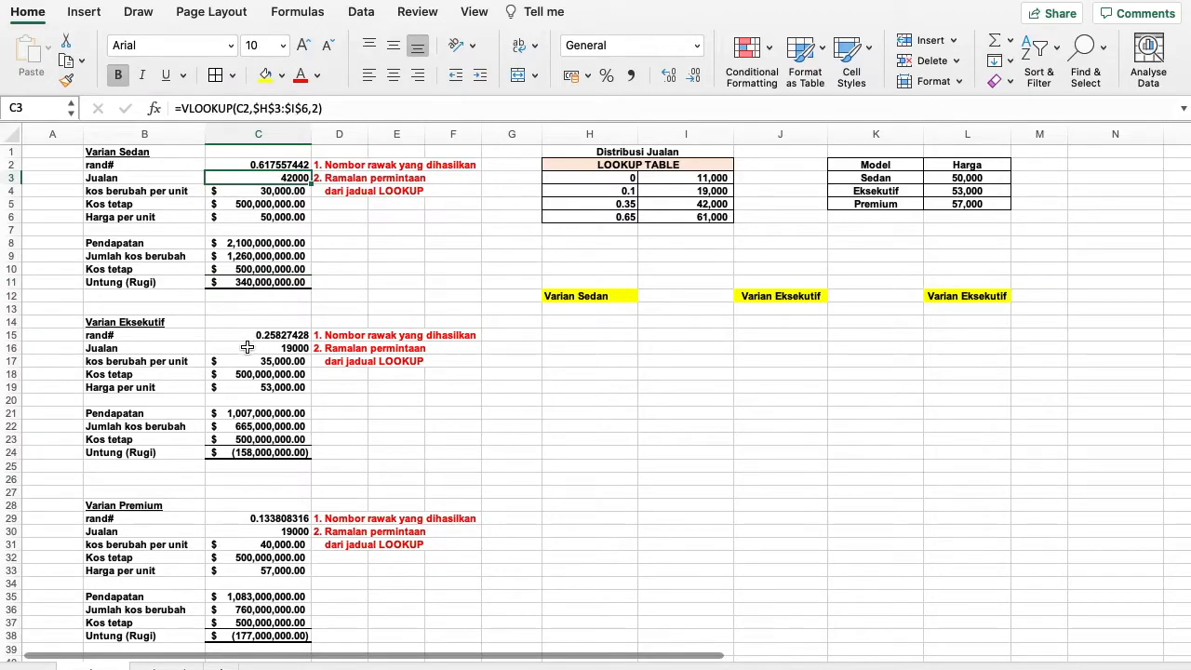
pyautogui.press('F9')
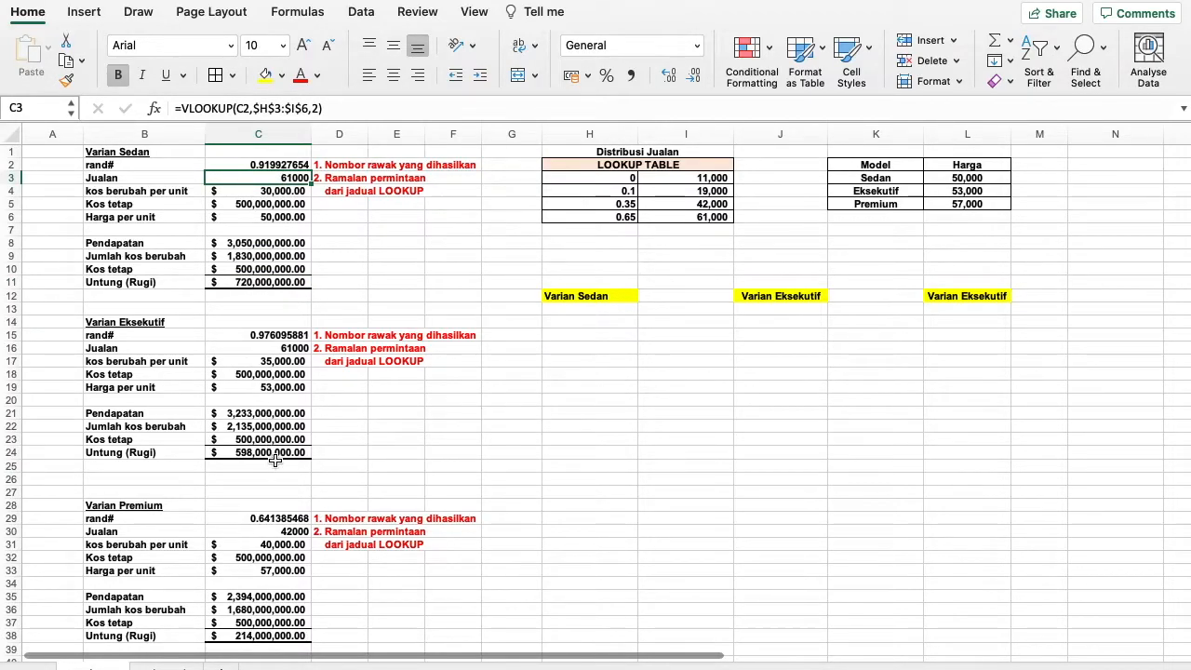
pyautogui.click(275, 454)
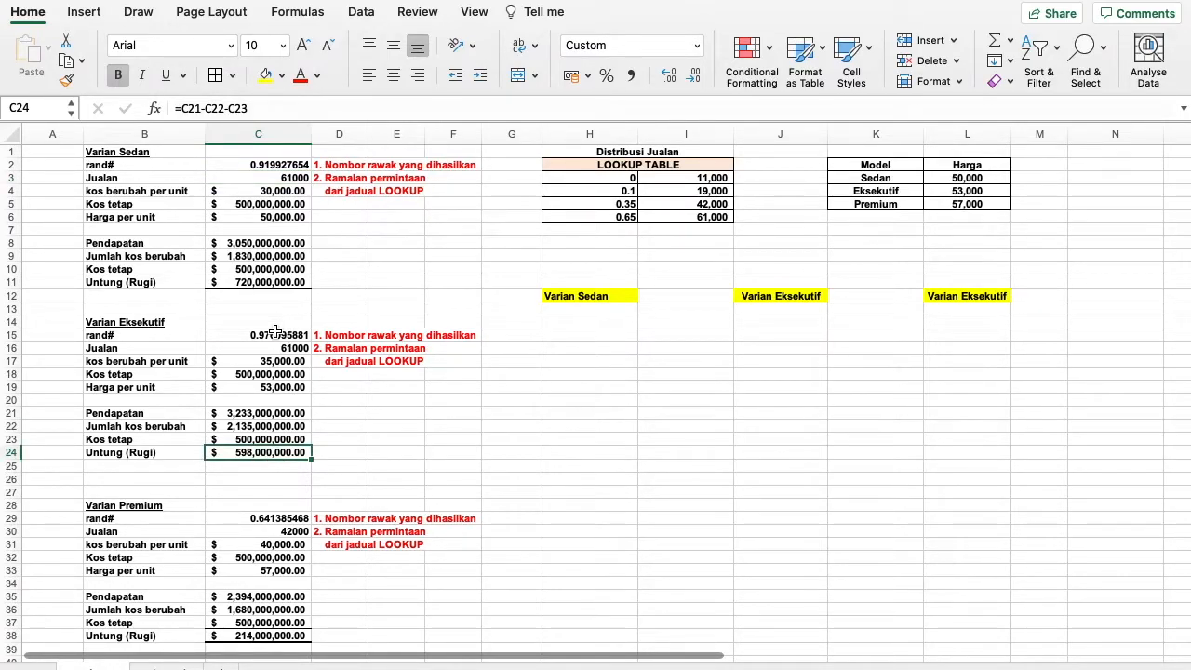
pyautogui.click(268, 361)
pyautogui.press('F9')
pyautogui.click(279, 347)
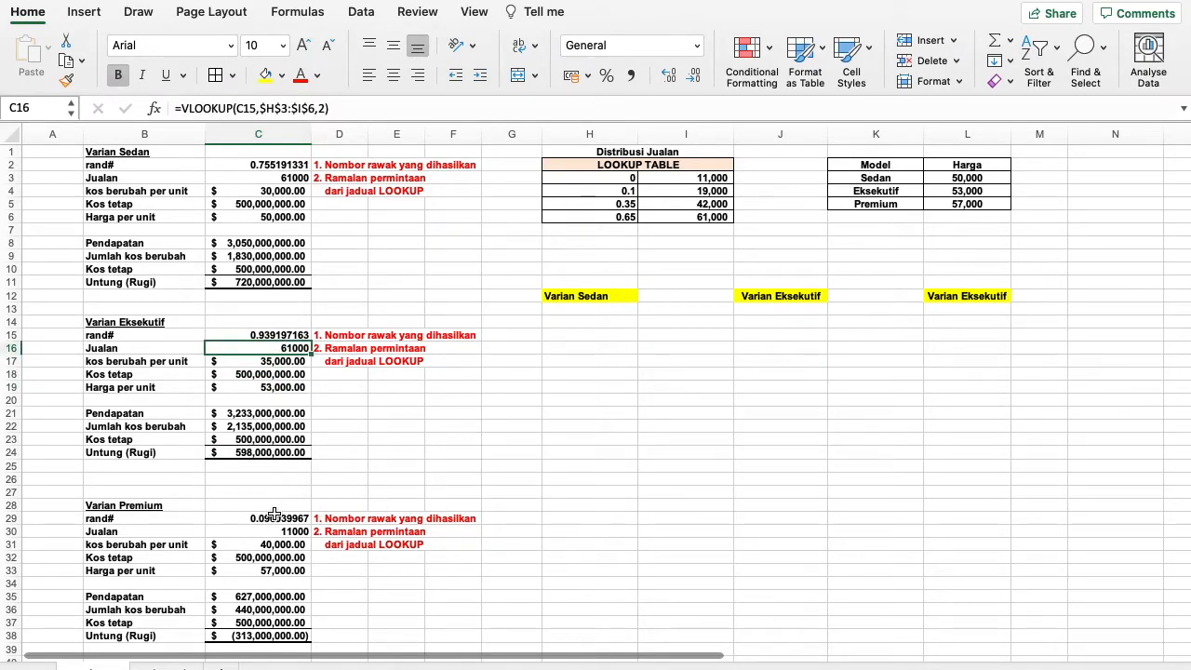
pyautogui.press('F9')
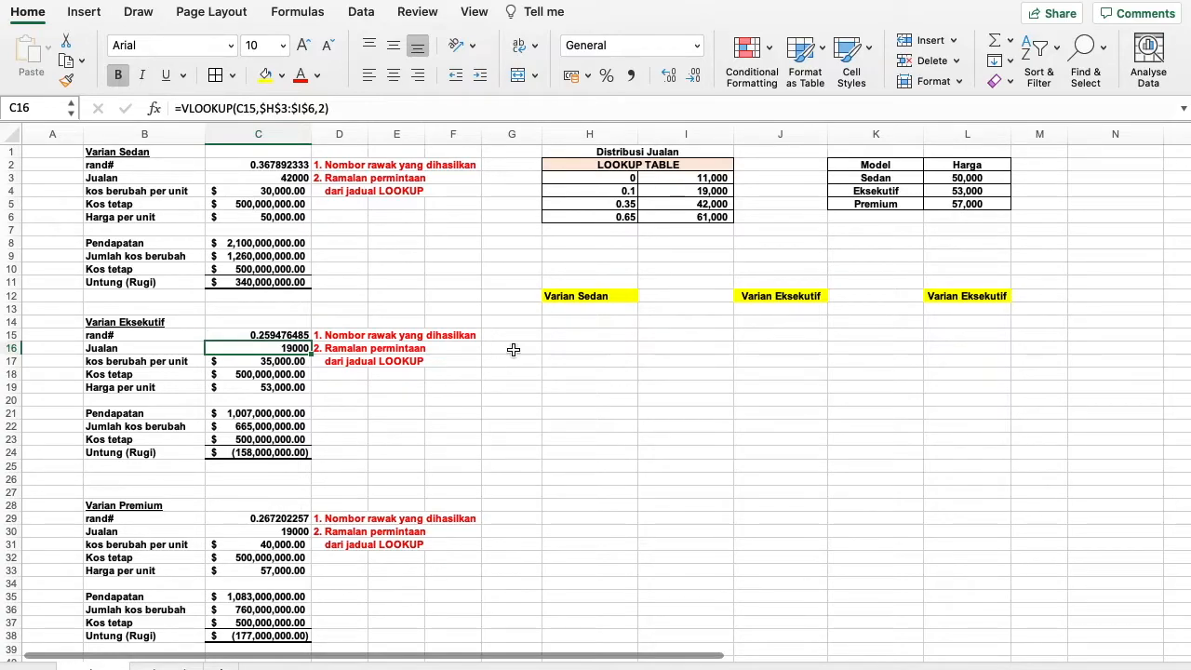
# - Recalculate the random numbers a few more times and enter 1 in G14 as the first trial number
pyautogui.click(527, 322)
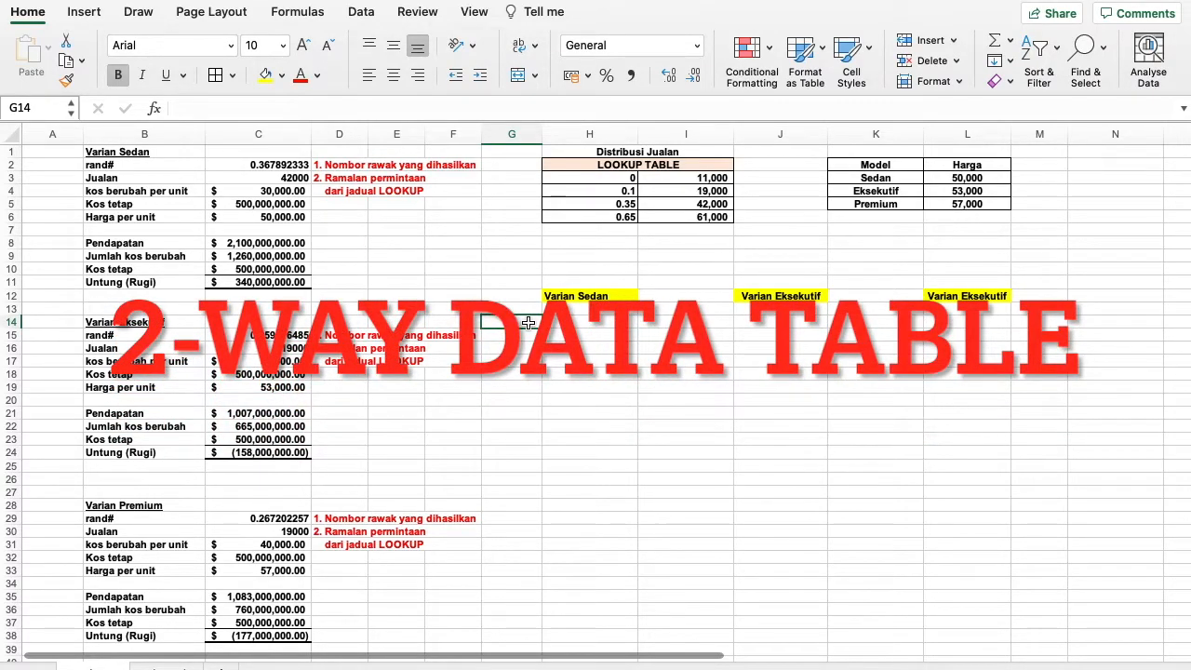
pyautogui.press('F9')
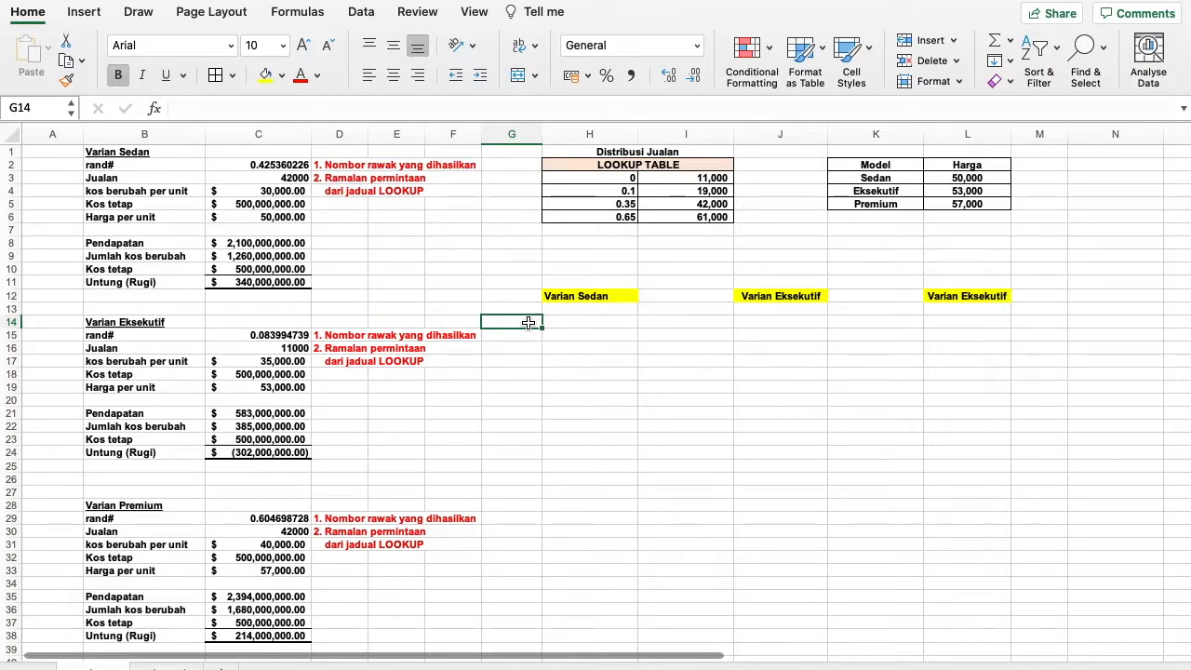
pyautogui.press('F9')
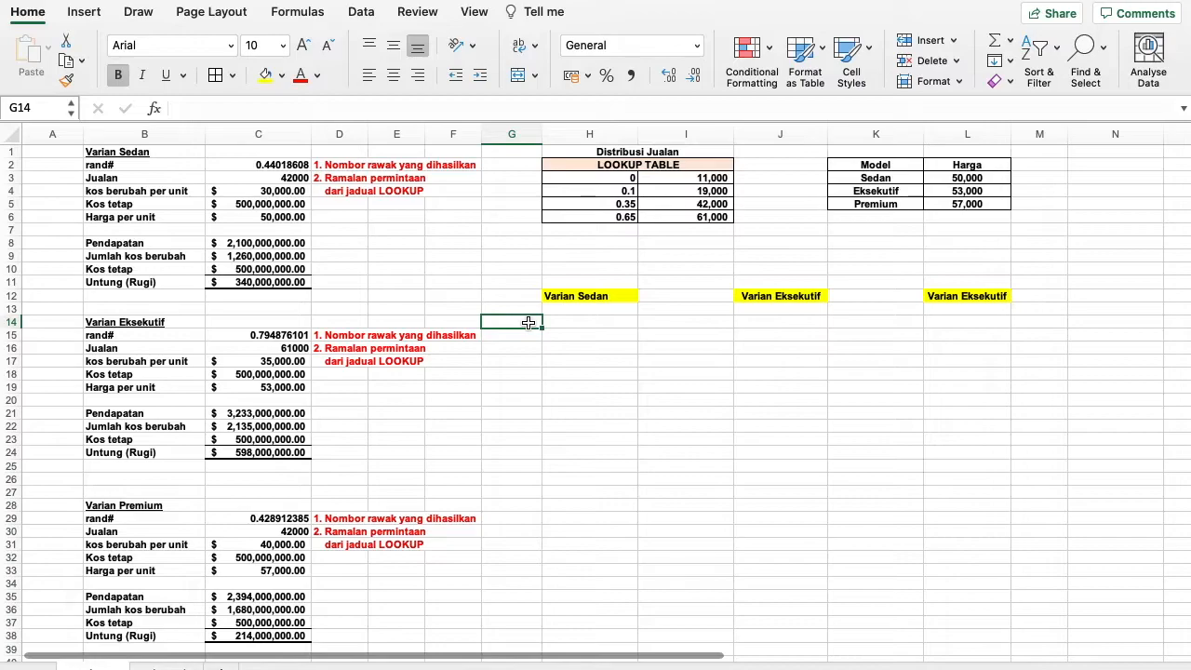
pyautogui.press('F9')
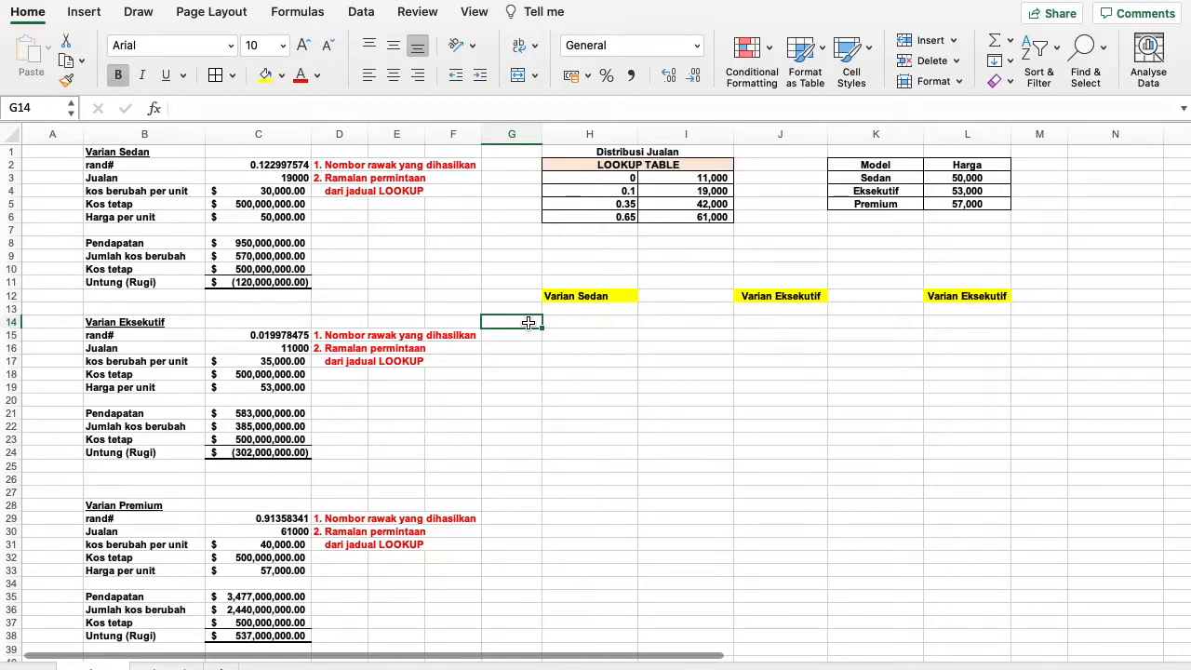
pyautogui.write('1')
pyautogui.press('Return')
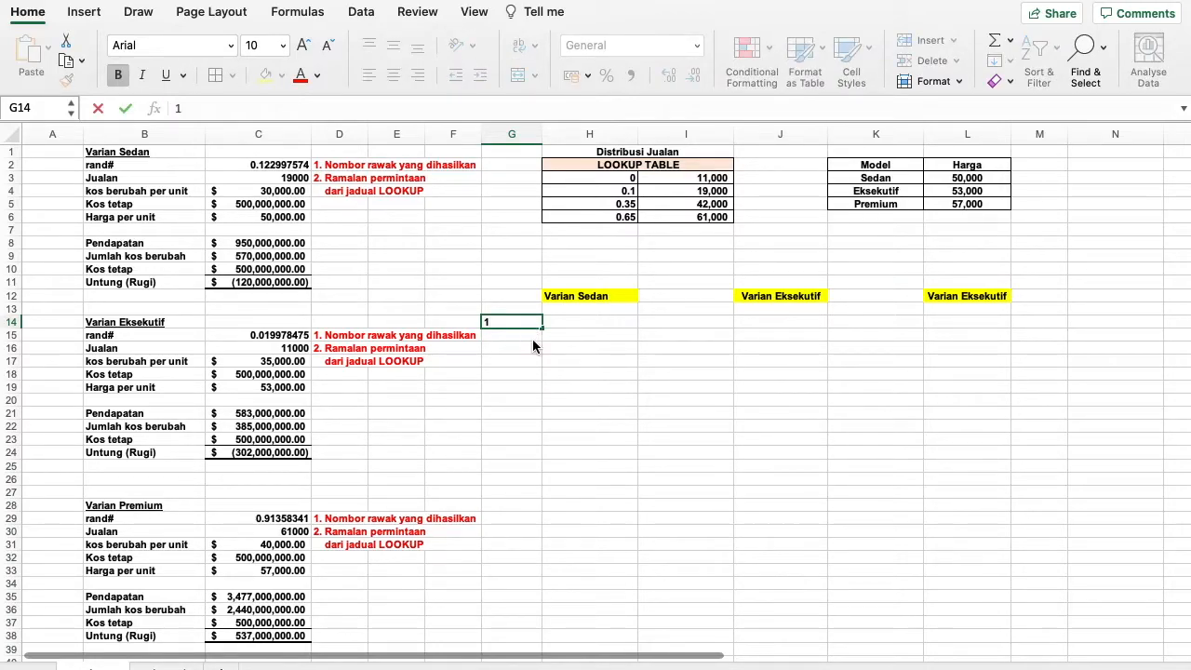
pyautogui.click(508, 321)
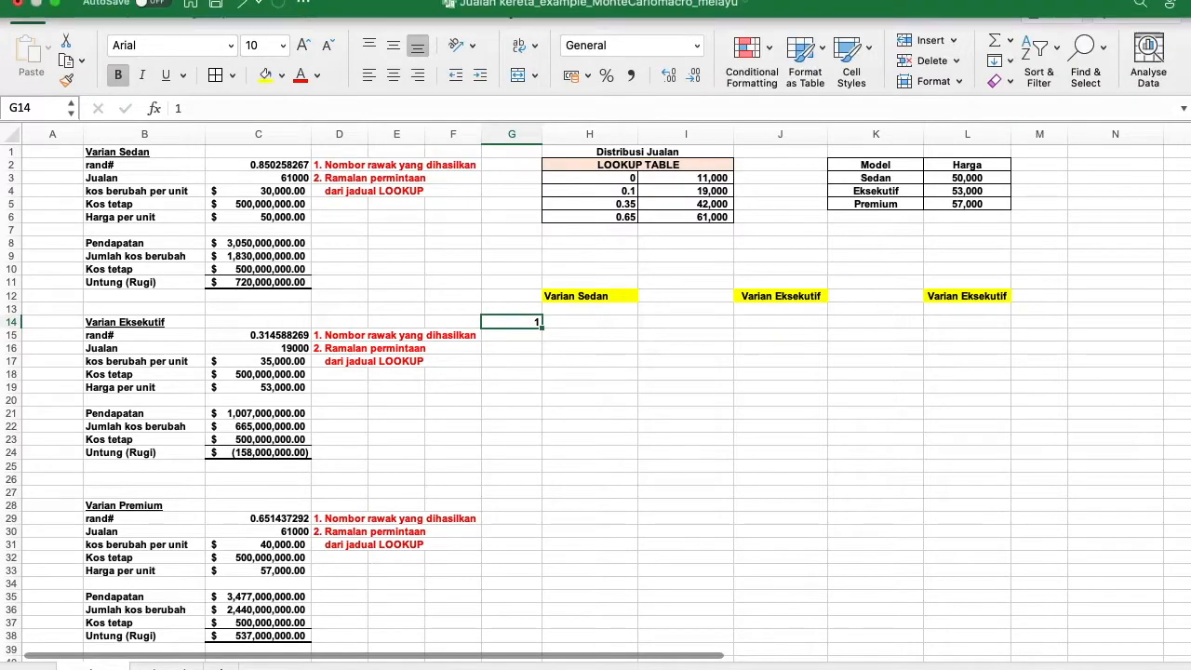
# - Fill column G down from G14 with a linear series, step value 1 and stop value 1000, and select the whole series
pyautogui.click(145, 1)
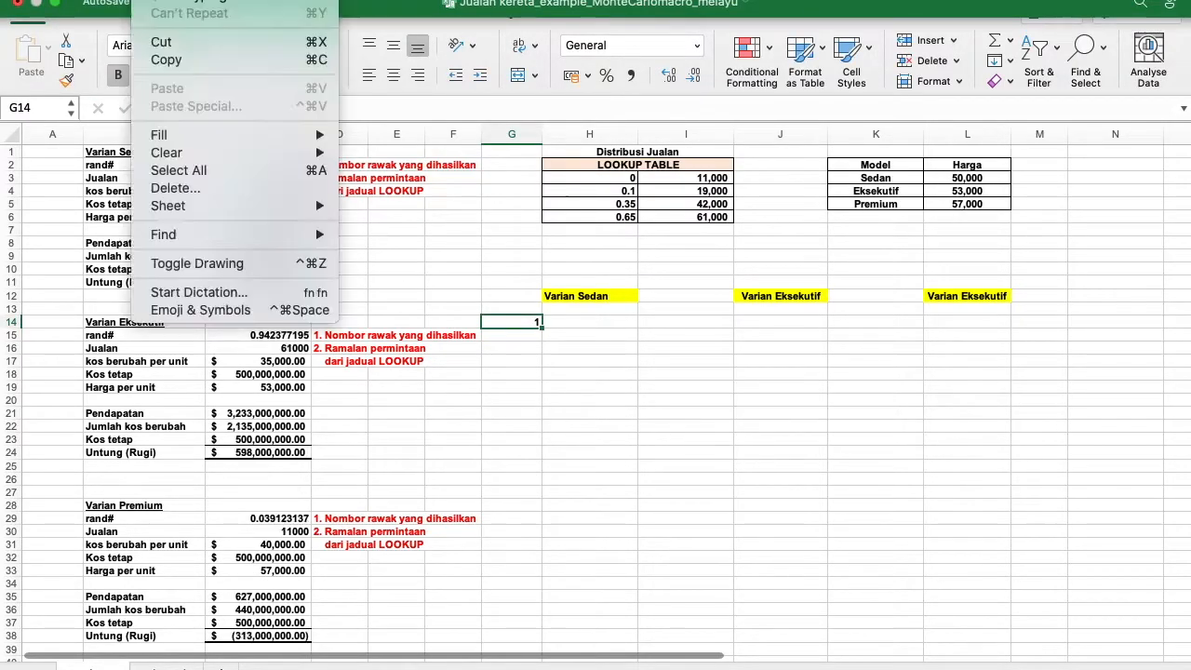
pyautogui.moveTo(203, 140)
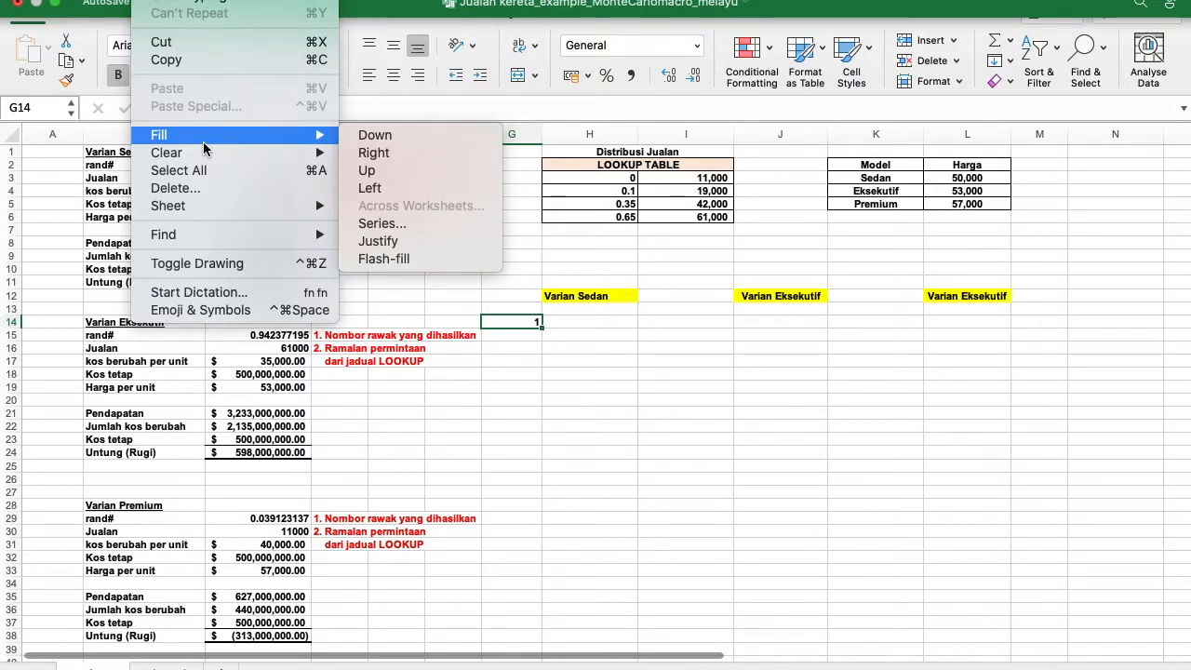
pyautogui.click(370, 223)
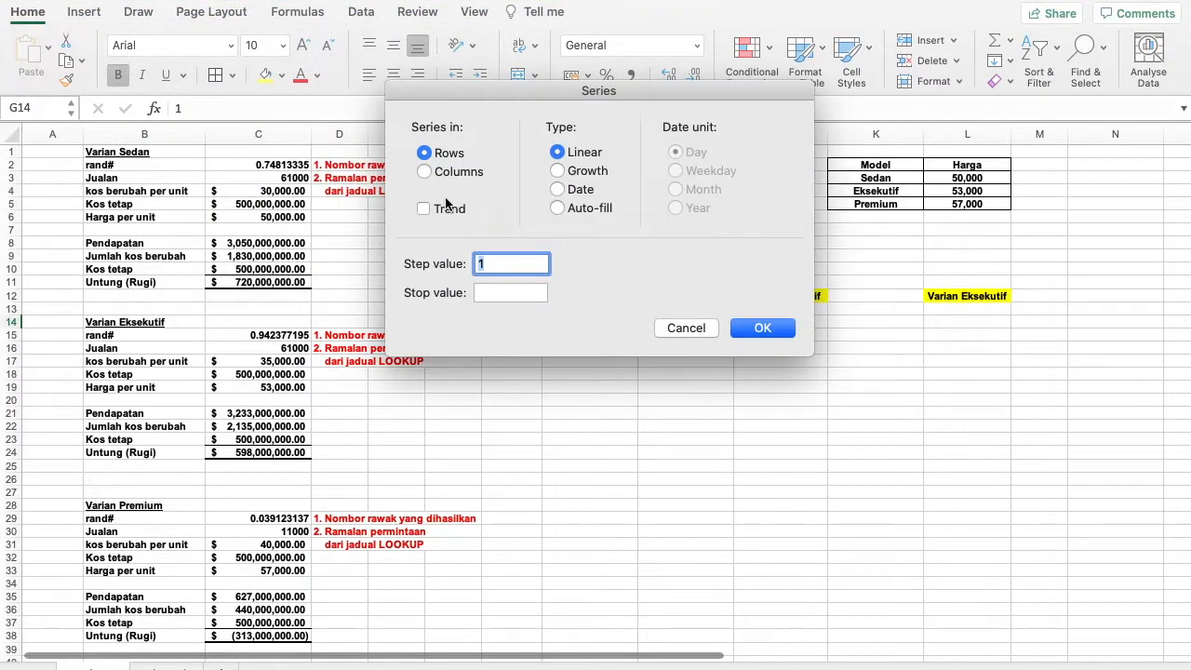
pyautogui.click(424, 171)
pyautogui.click(484, 294)
pyautogui.write('100')
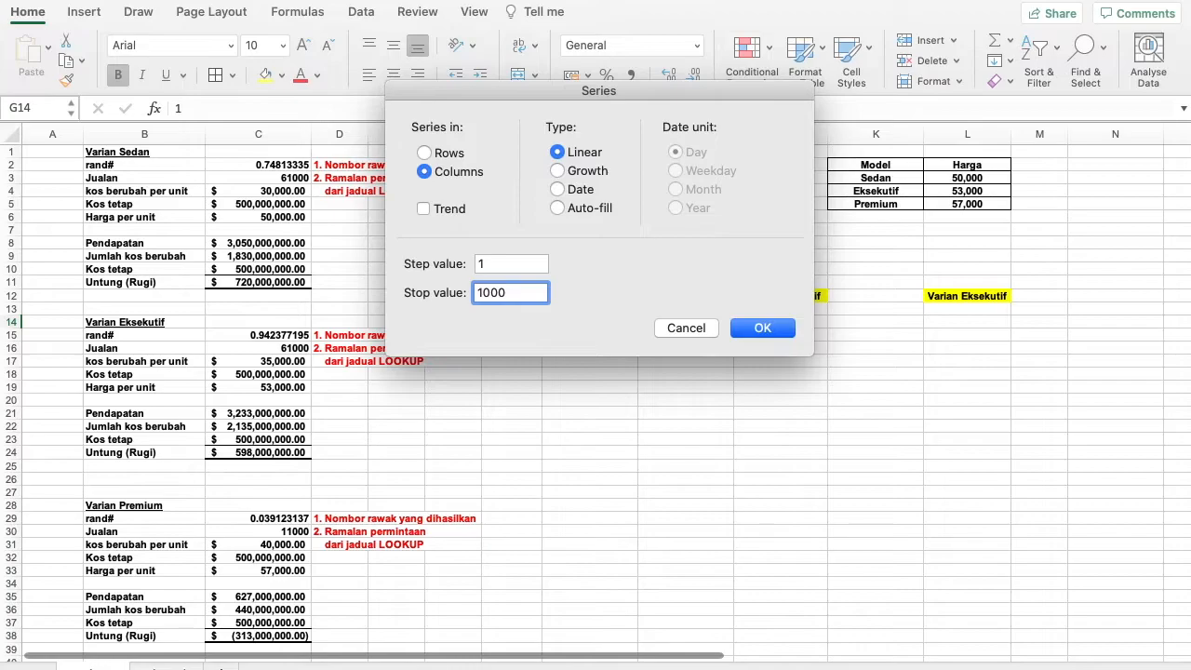
pyautogui.write('0')
pyautogui.press('Return')
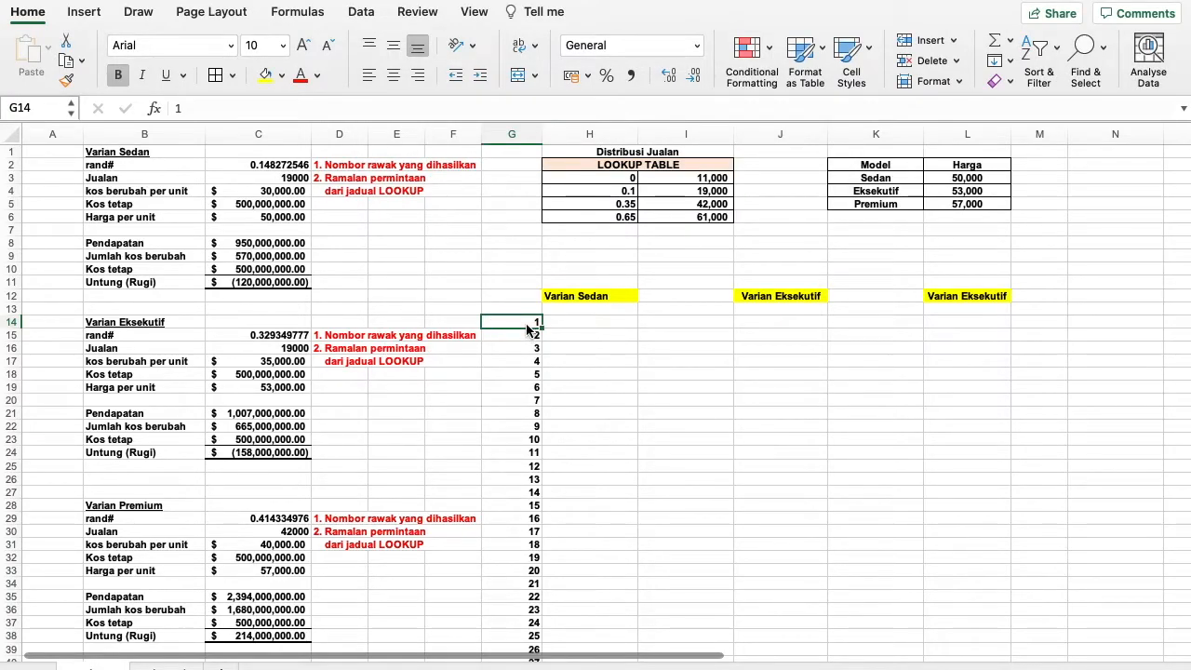
pyautogui.press('super+shift+Down')
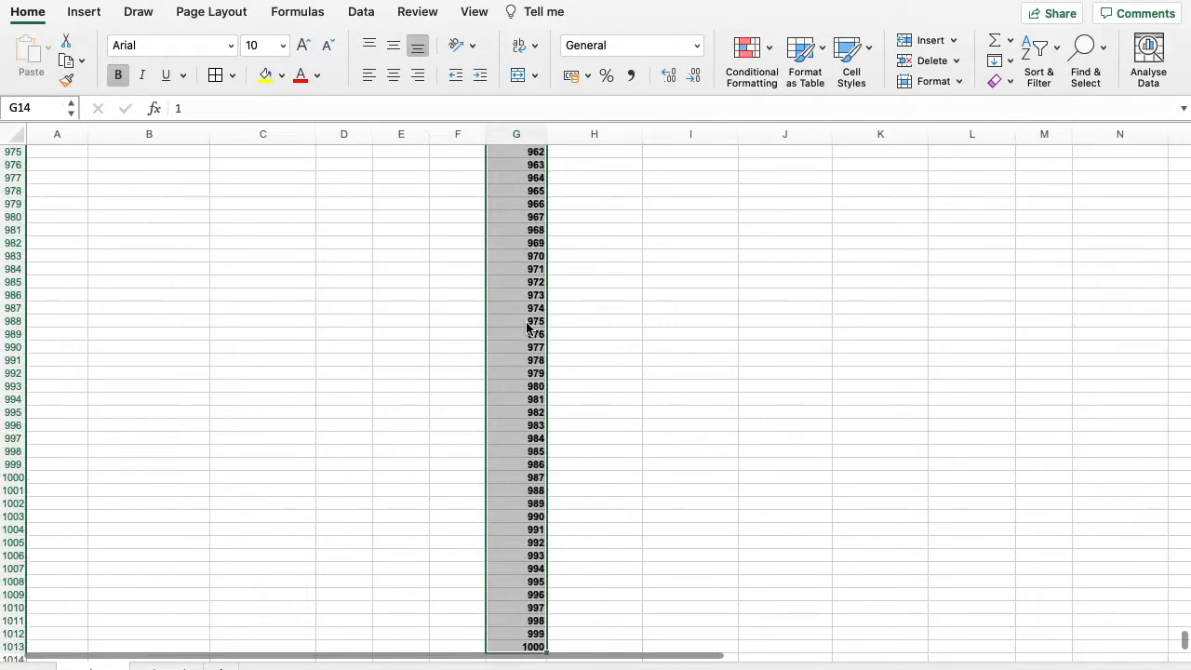
pyautogui.press('super+c')
pyautogui.press('Escape')
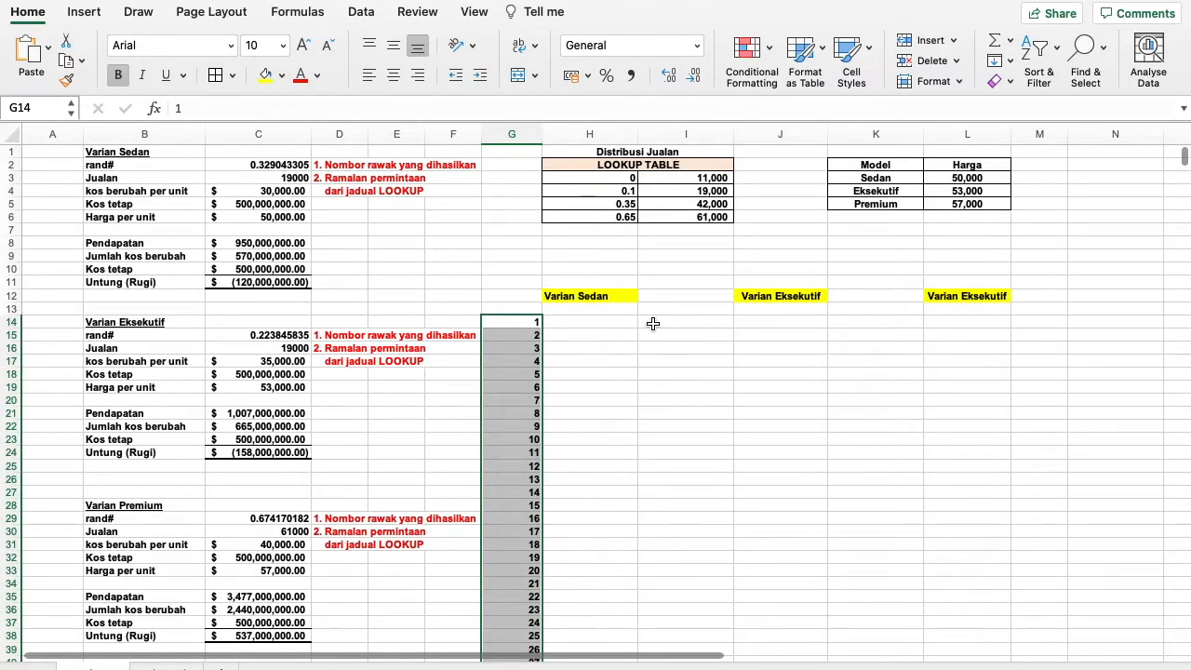
# - Copy the trial numbers 1 to 1000 from column G into columns I and K, starting at I14 and K14
pyautogui.press('super+c')
pyautogui.click(679, 323)
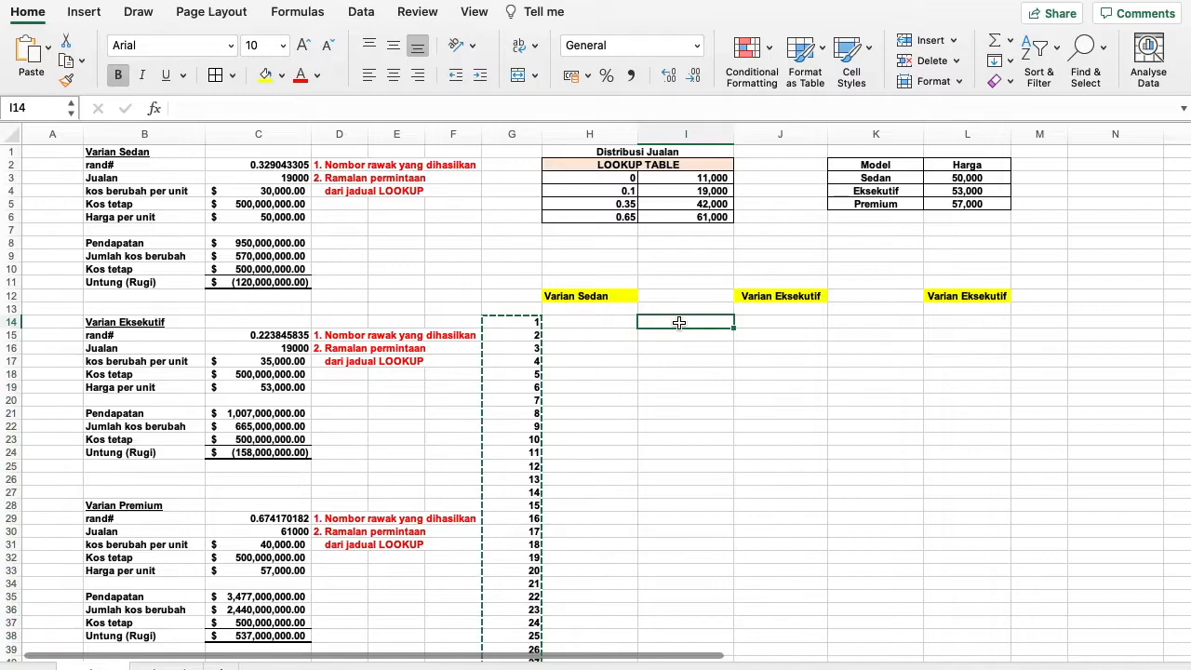
pyautogui.press('super+v')
pyautogui.press('Escape')
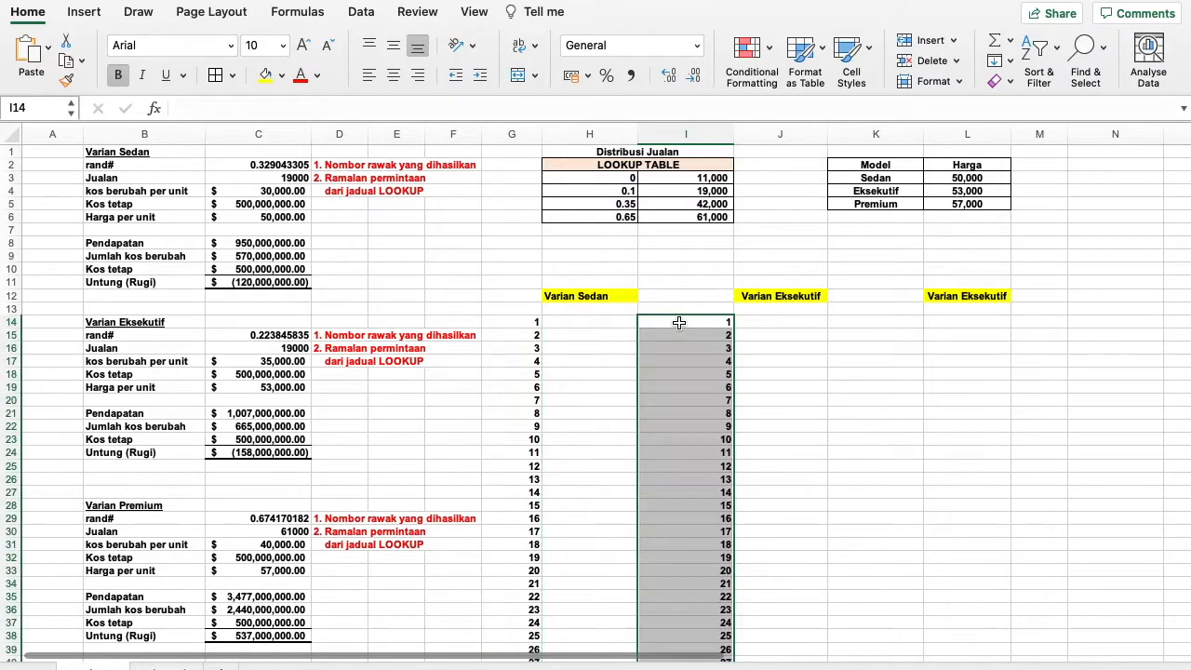
pyautogui.click(901, 323)
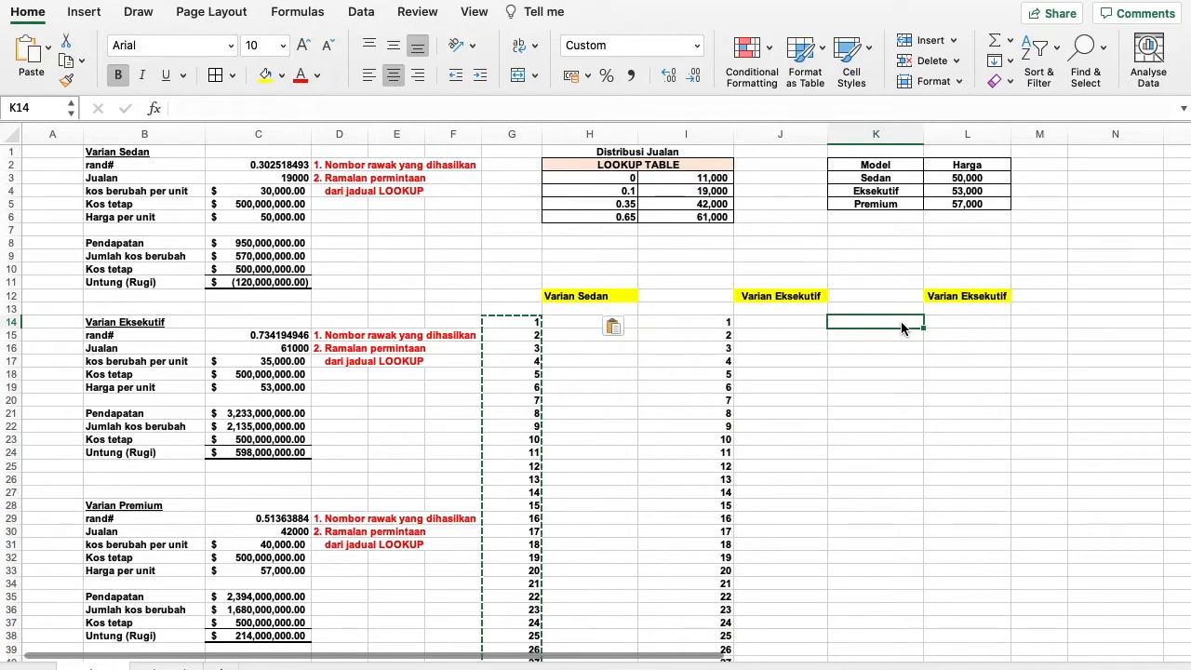
pyautogui.press('Escape')
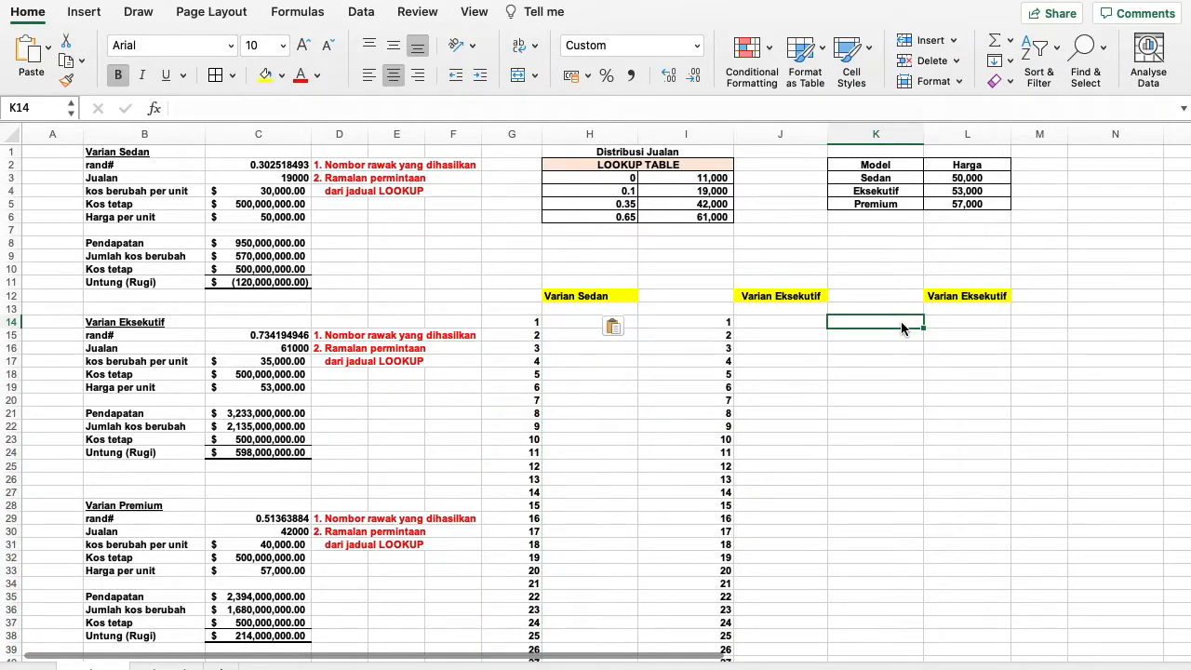
pyautogui.press('super+v')
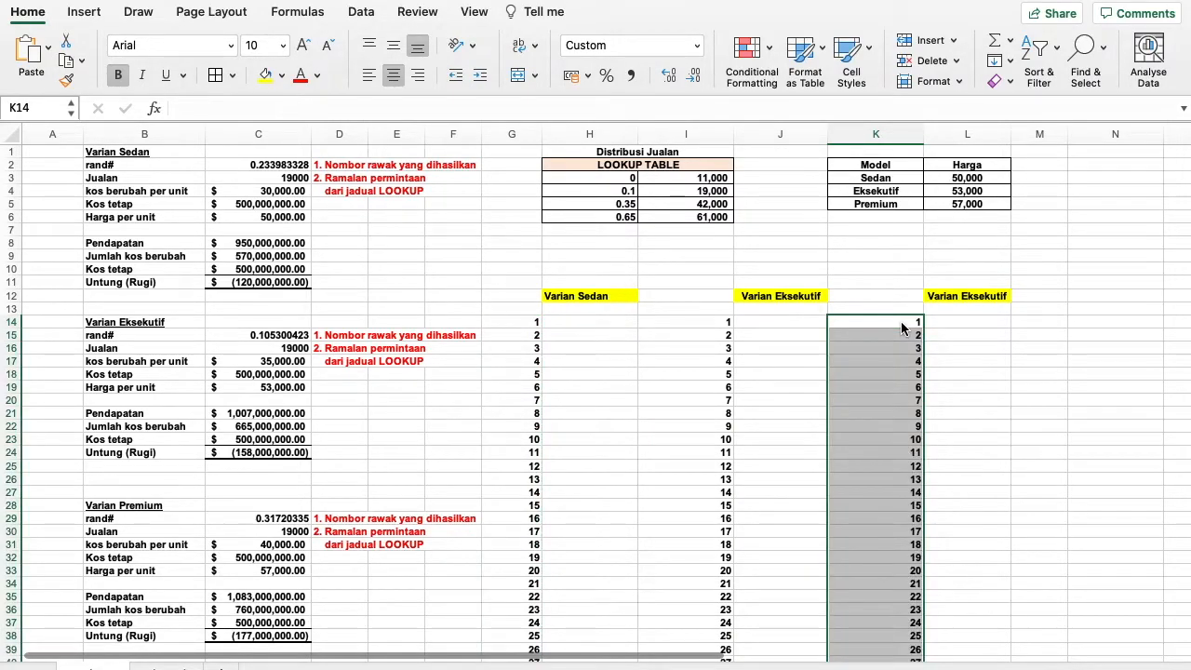
pyautogui.click(582, 322)
pyautogui.press('Escape')
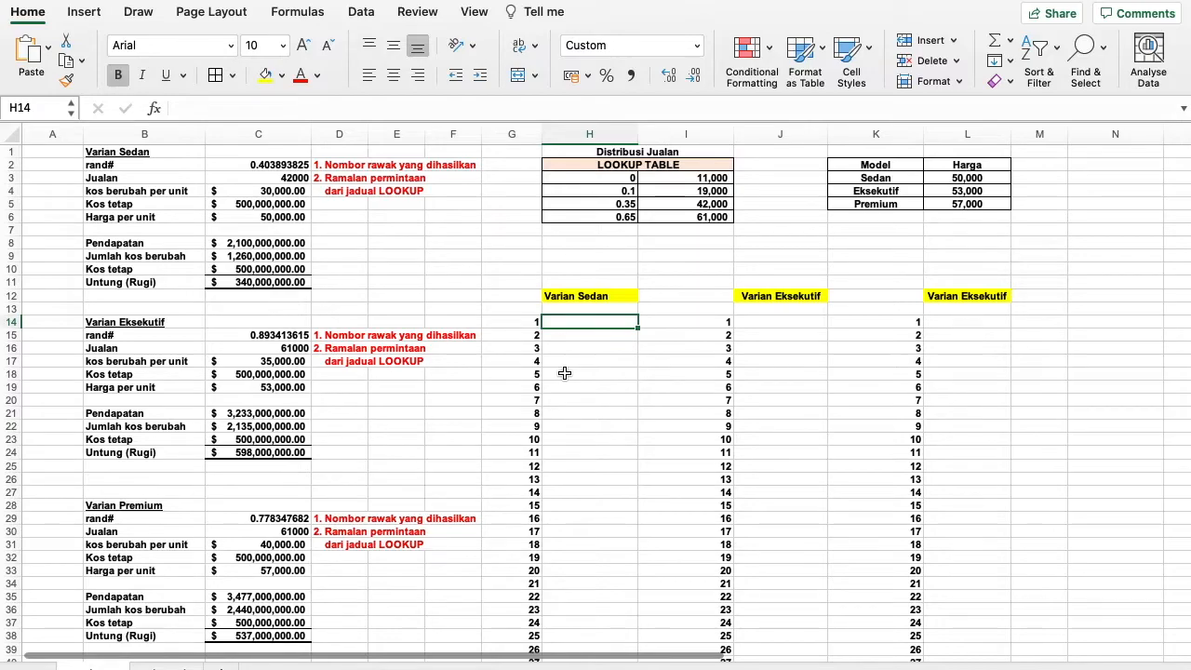
# - Link G13 to the Varian Sedan Untung (Rugi) in C11 and widen column G to fit the amount
pyautogui.click(511, 310)
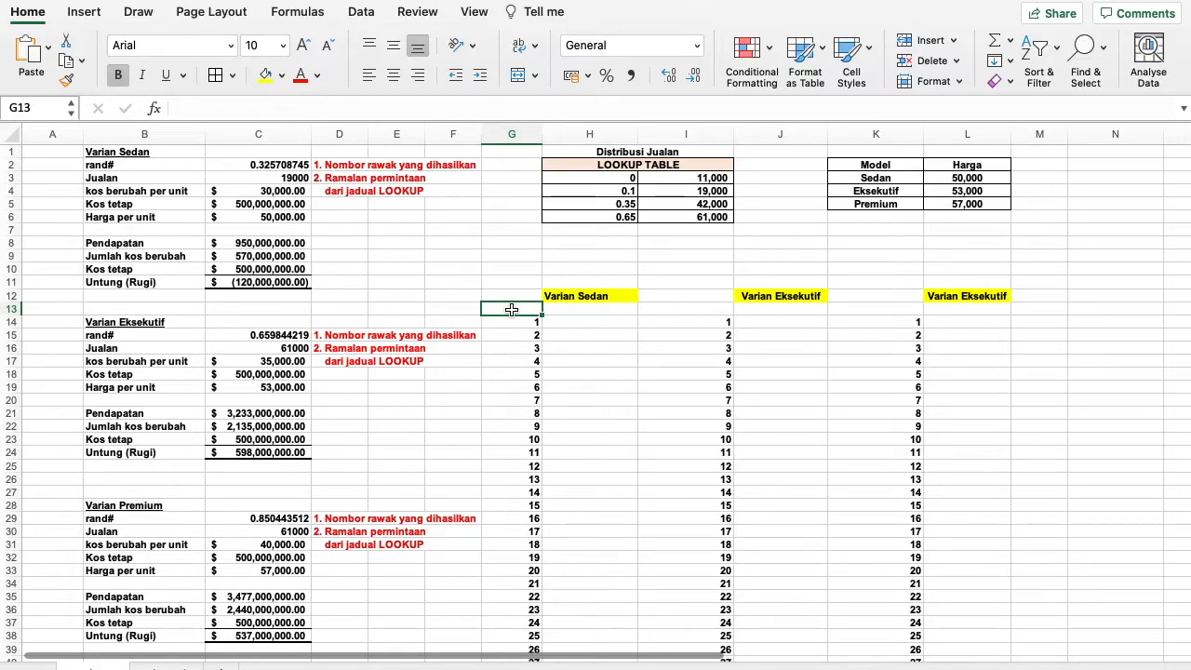
pyautogui.press('F9')
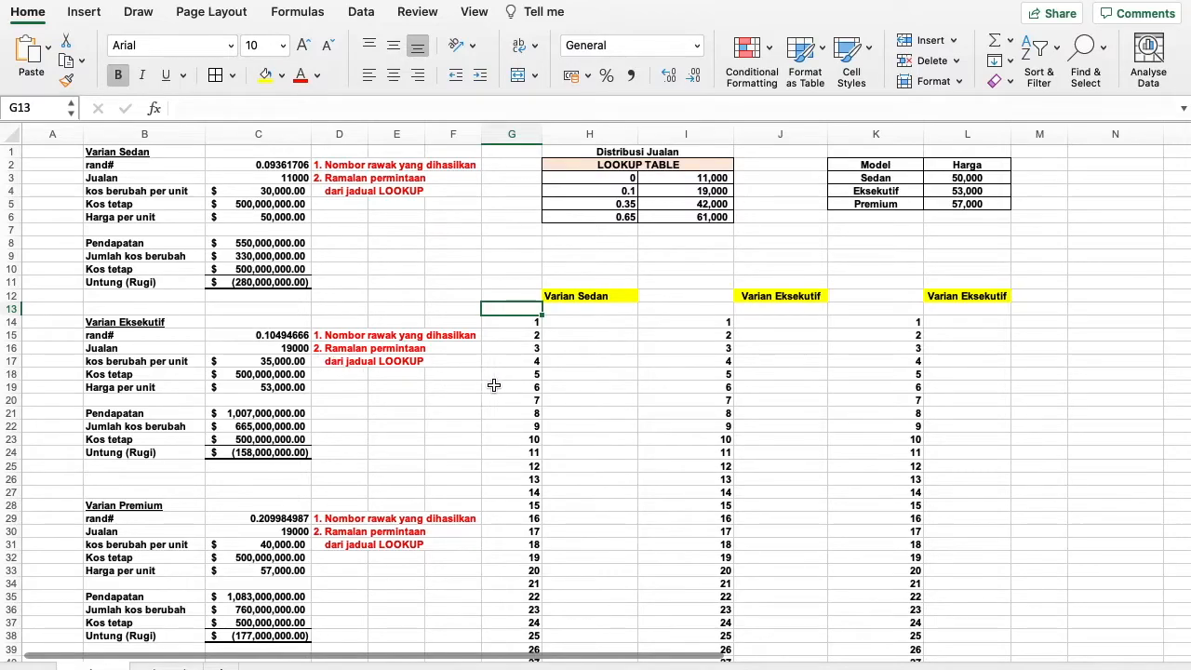
pyautogui.write('=')
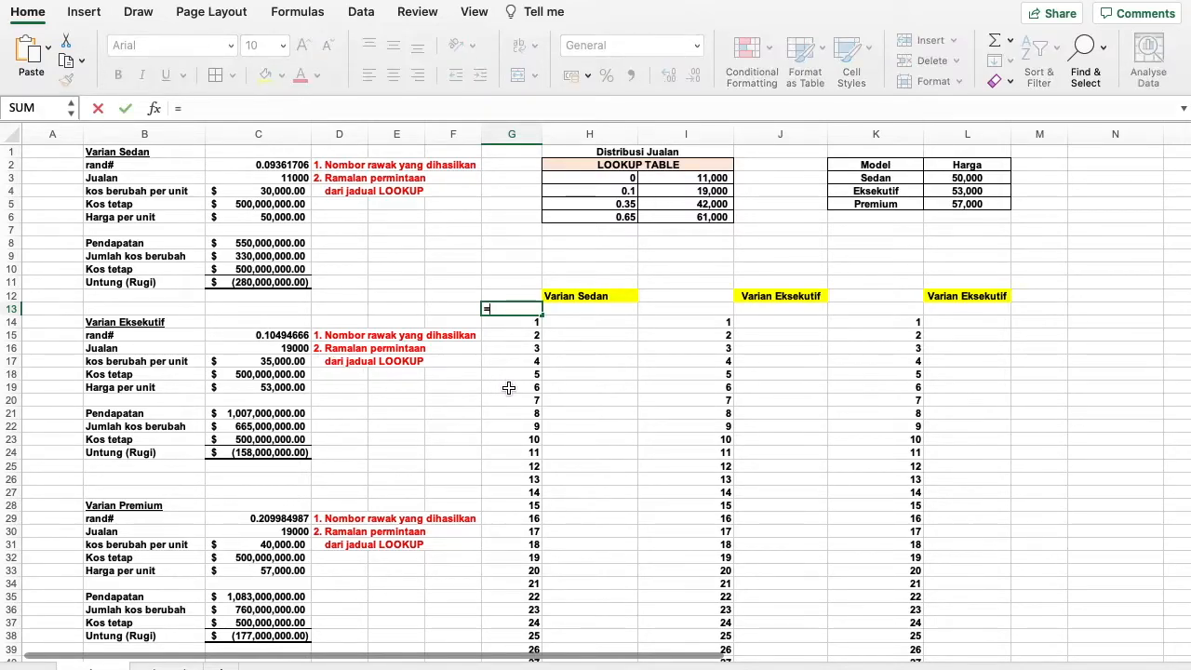
pyautogui.click(257, 282)
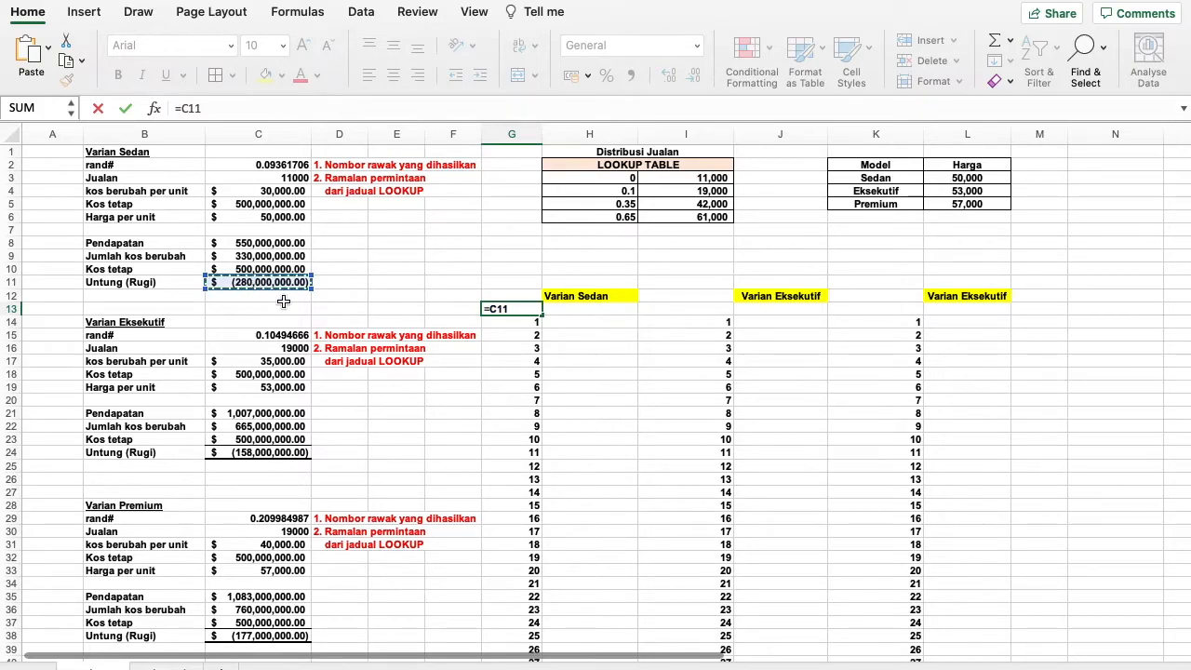
pyautogui.press('Return')
pyautogui.click(709, 312)
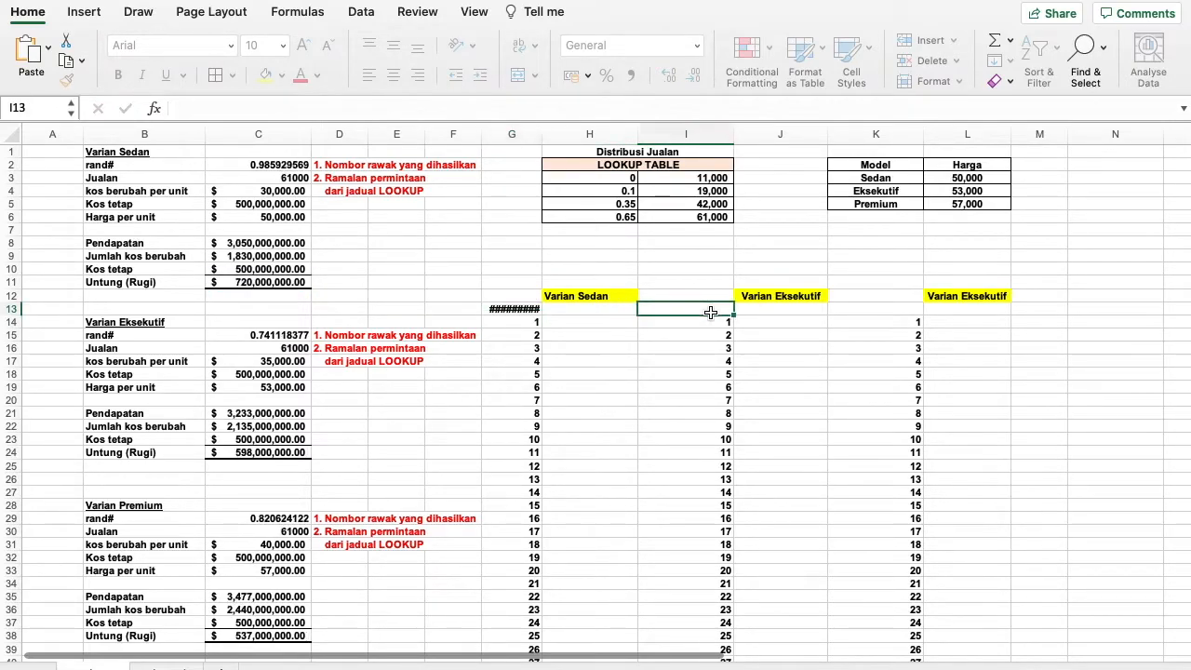
pyautogui.click(523, 312)
pyautogui.click(523, 134)
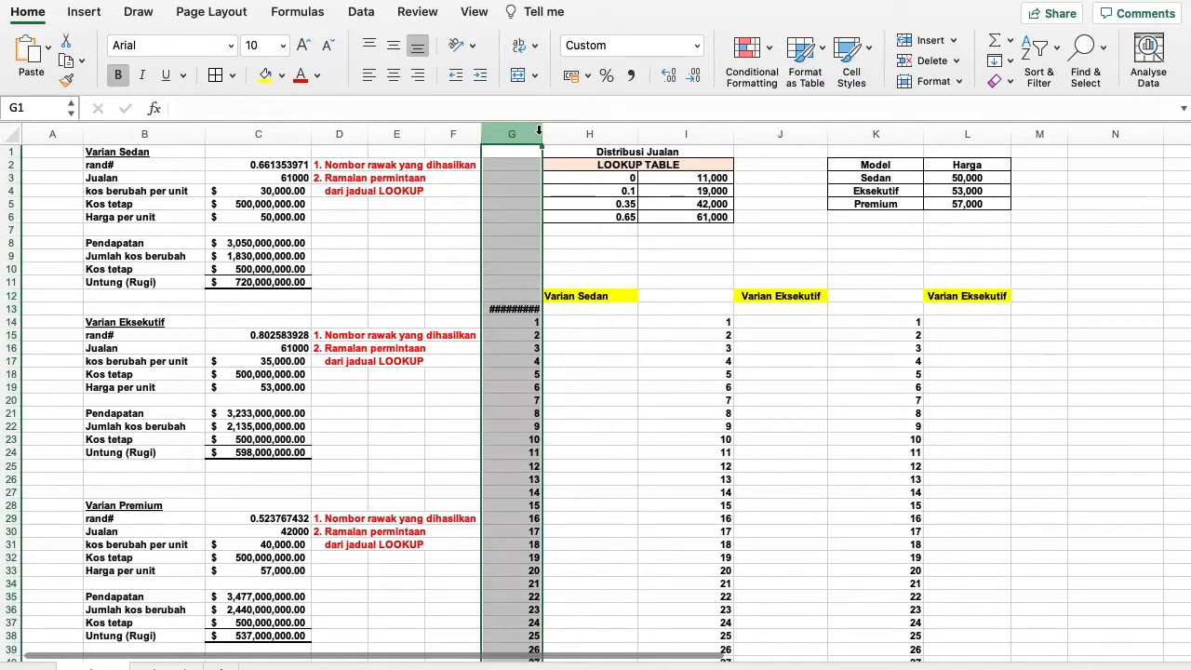
pyautogui.moveTo(541, 133); pyautogui.dragTo(581, 133)
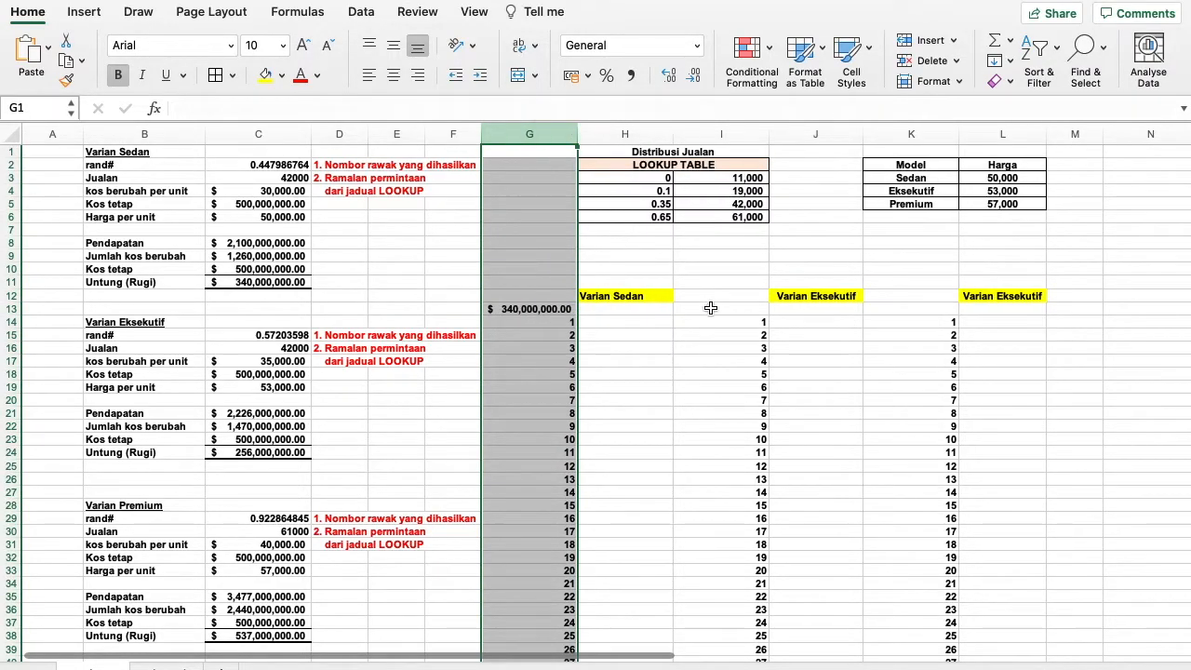
# - Link I13 to the Varian Eksekutif Untung (Rugi) in C24 and K13 to the Varian Premium Untung (Rugi) in C38
pyautogui.click(709, 308)
pyautogui.write('=')
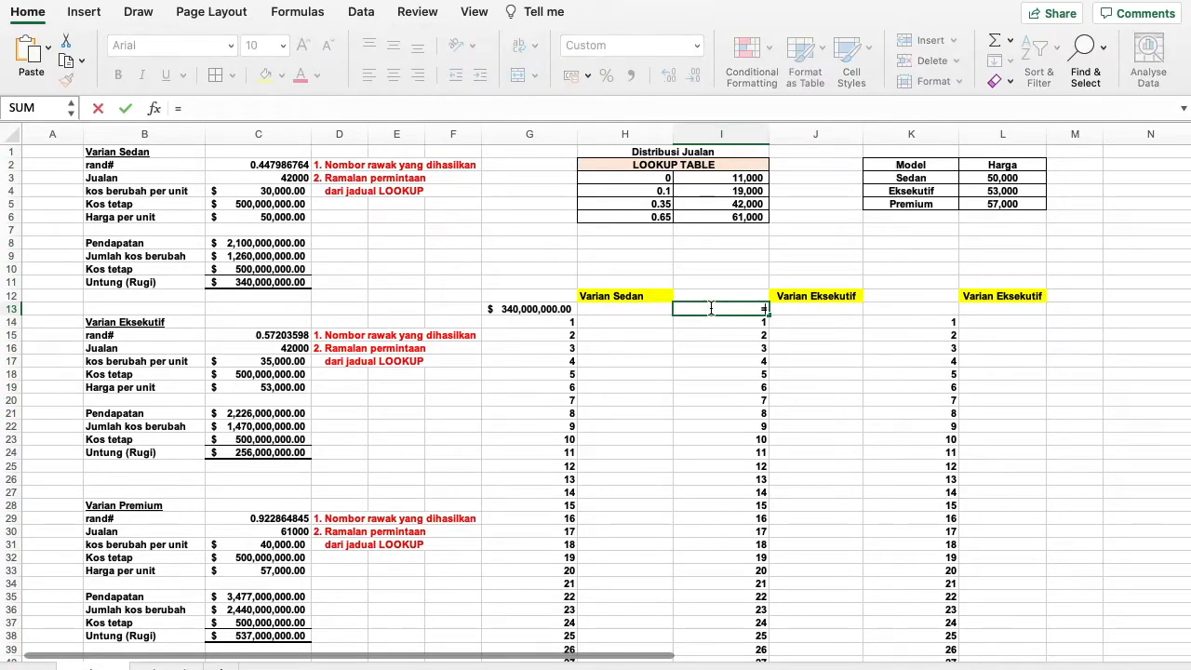
pyautogui.click(258, 452)
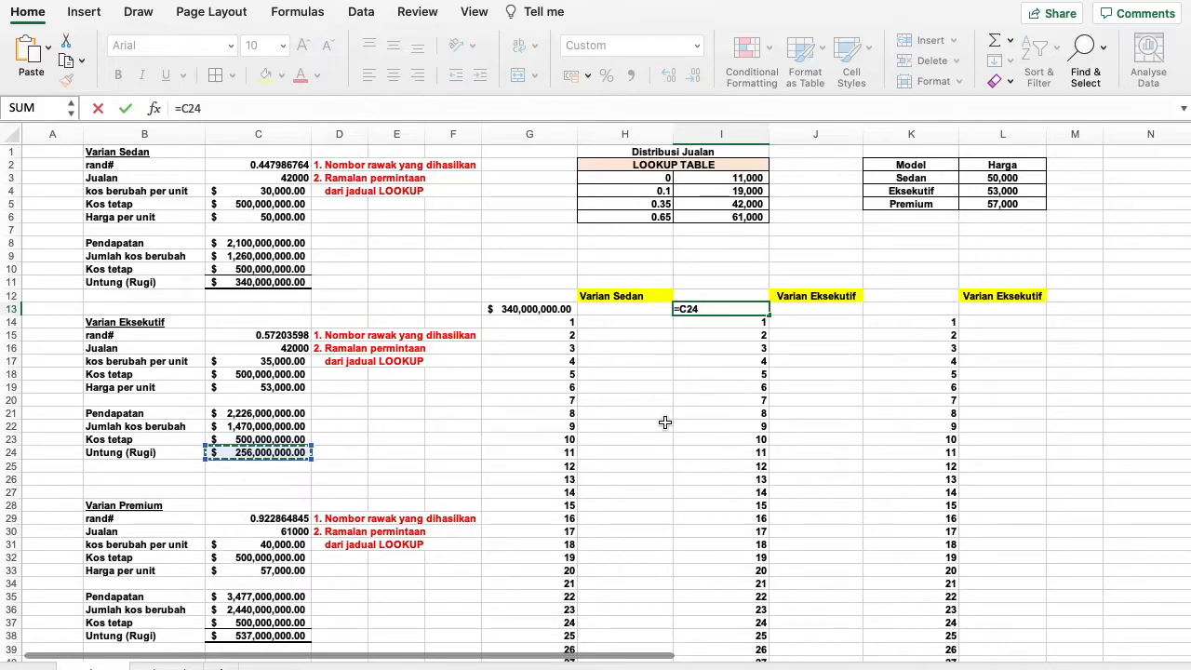
pyautogui.press('Return')
pyautogui.click(890, 311)
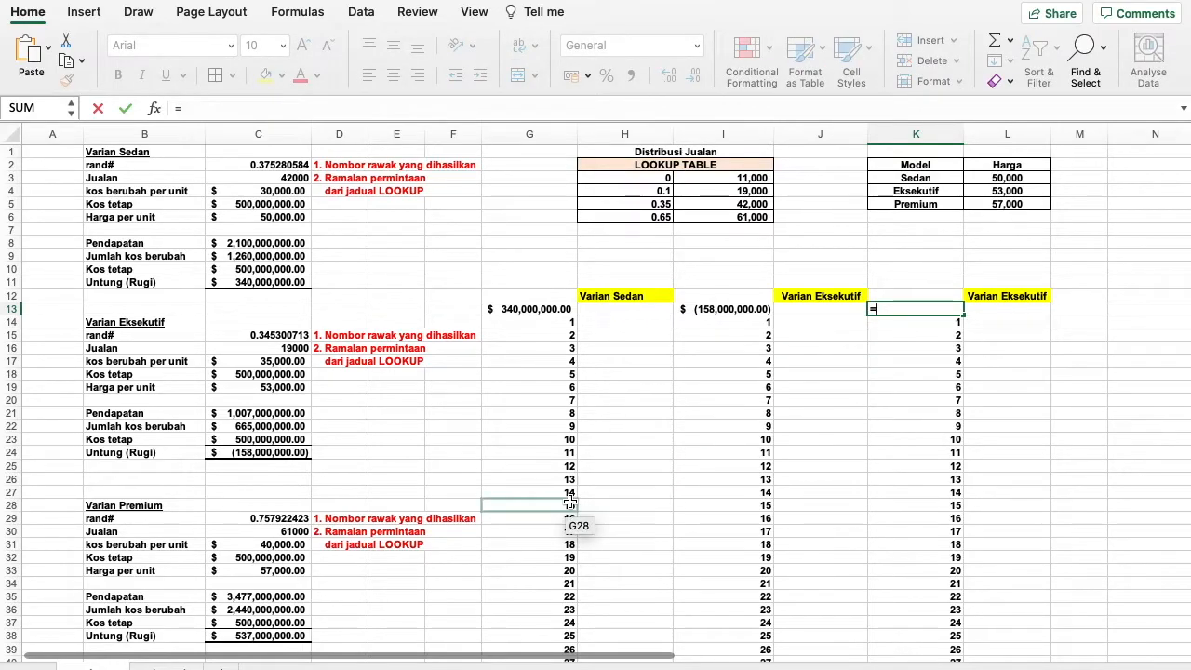
pyautogui.click(271, 638)
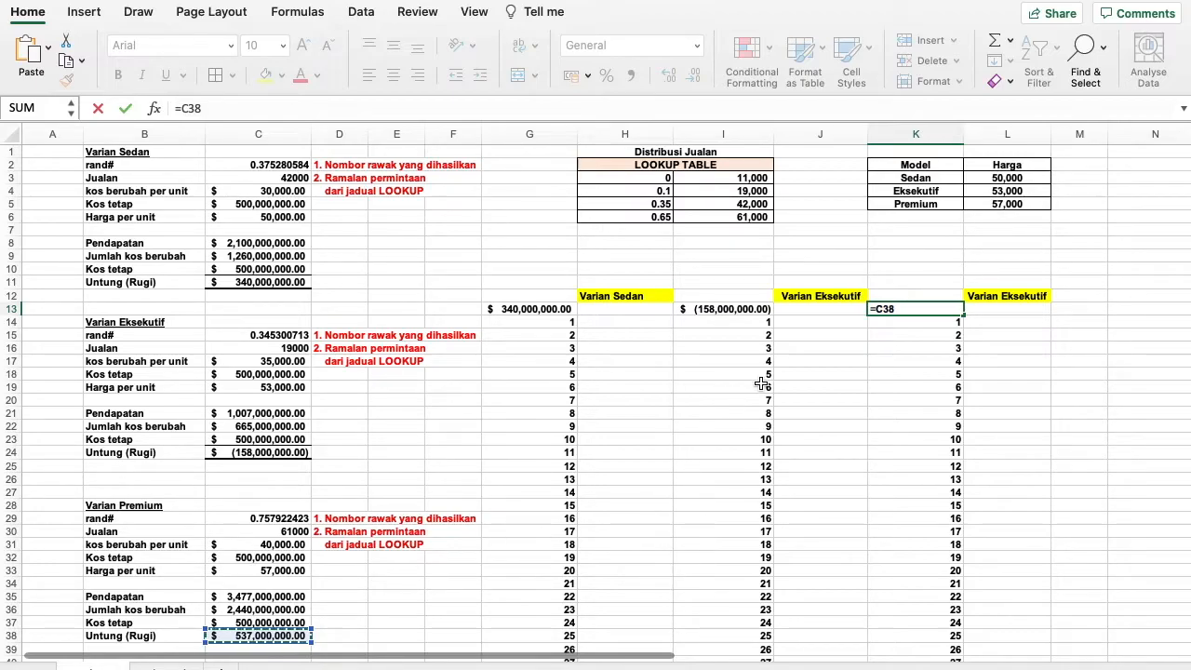
pyautogui.press('Return')
pyautogui.click(909, 356)
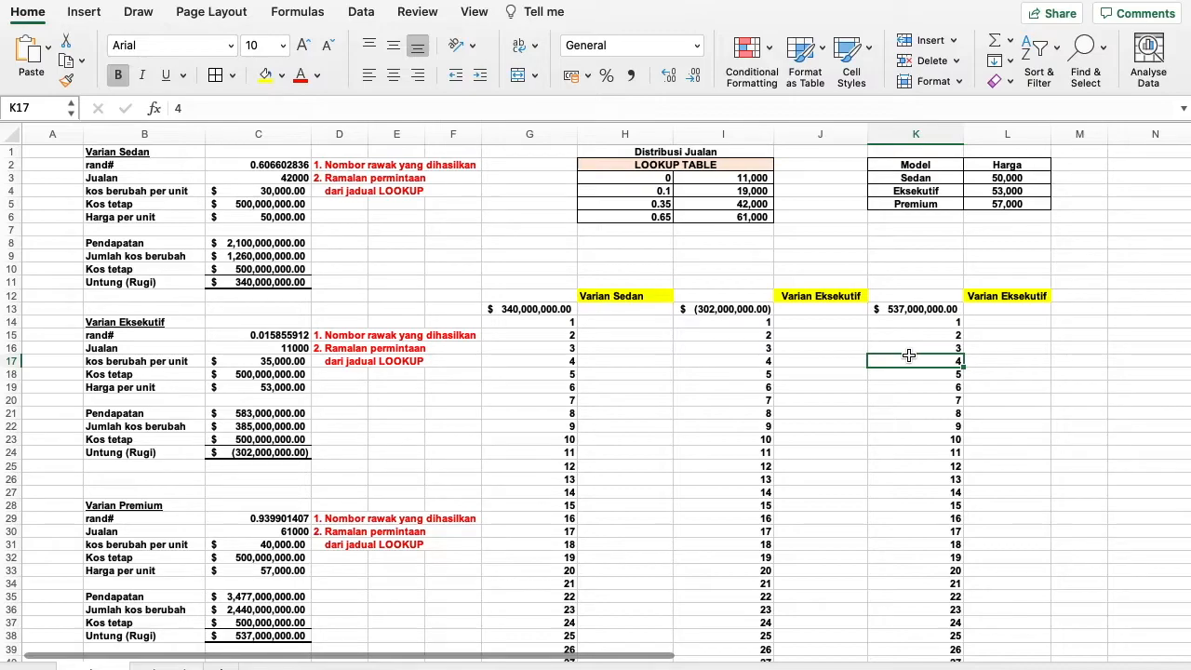
# - Link H13 under the Varian Sedan heading to its Kos tetap in C10
pyautogui.click(632, 312)
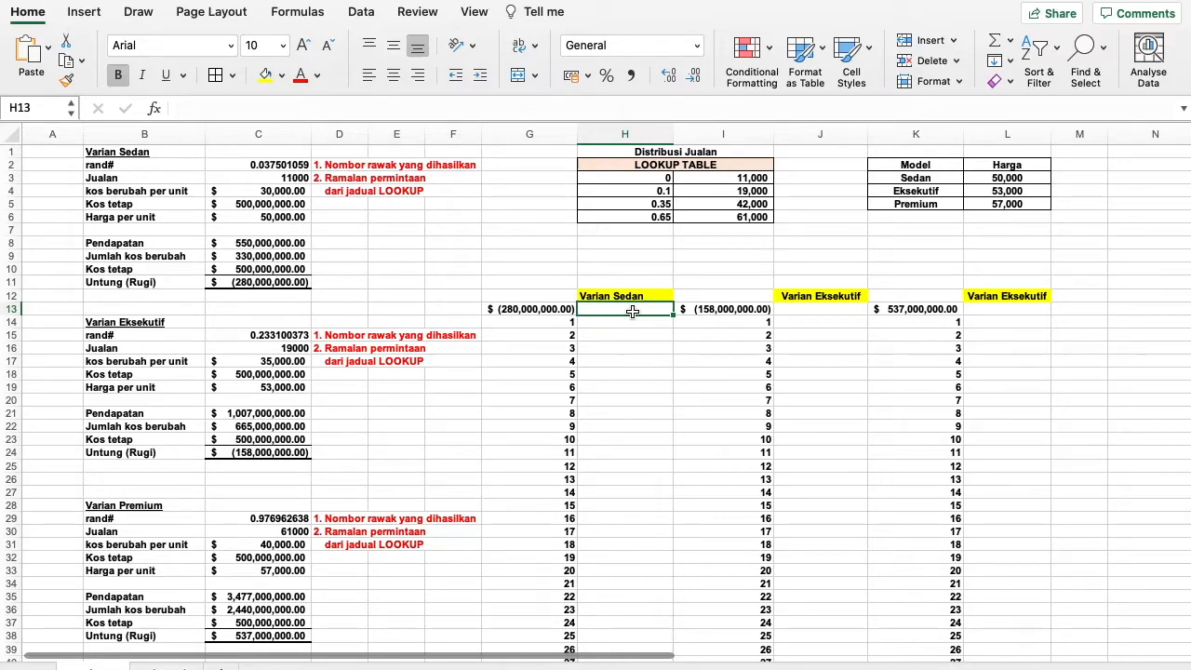
pyautogui.write('=')
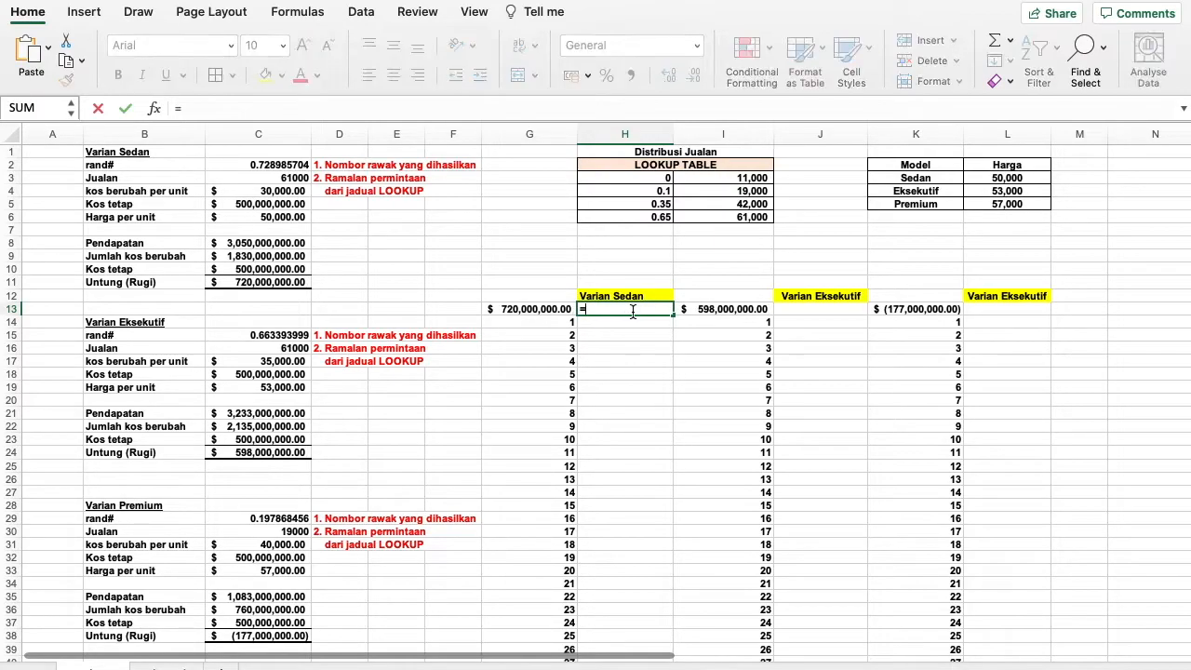
pyautogui.click(232, 269)
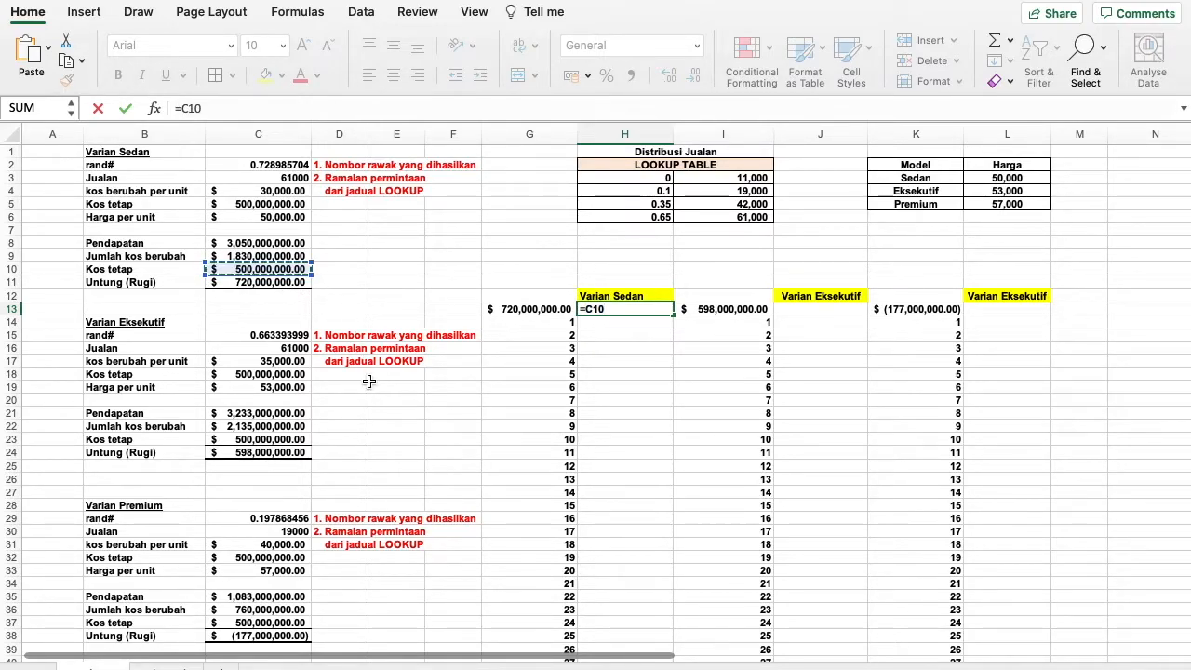
pyautogui.press('Return')
pyautogui.click(394, 468)
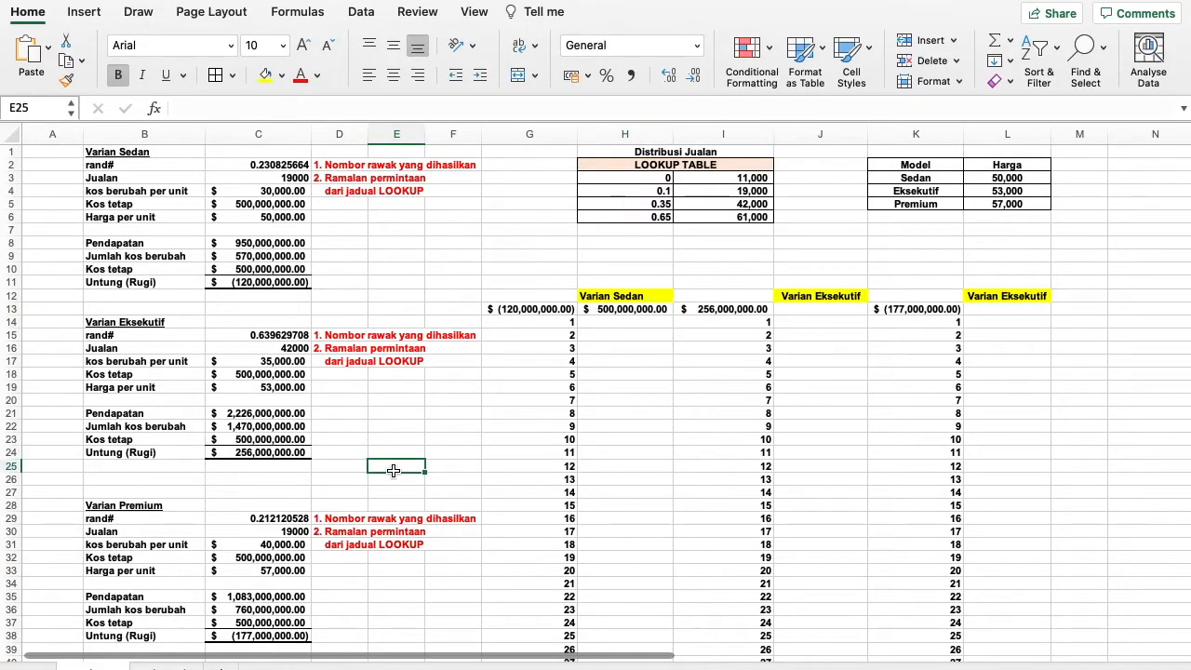
# - Link J13 to the Varian Eksekutif Kos tetap in C18 and L13 to the Varian Premium Kos tetap in C32, then recalculate
pyautogui.click(834, 311)
pyautogui.write('=')
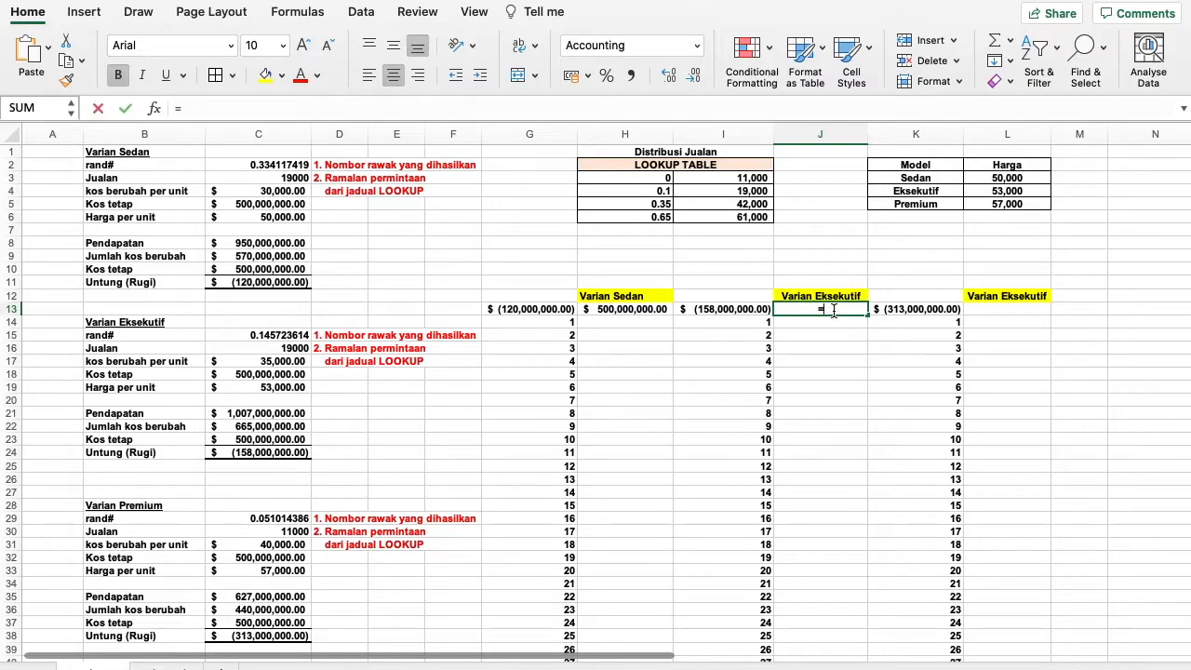
pyautogui.click(288, 374)
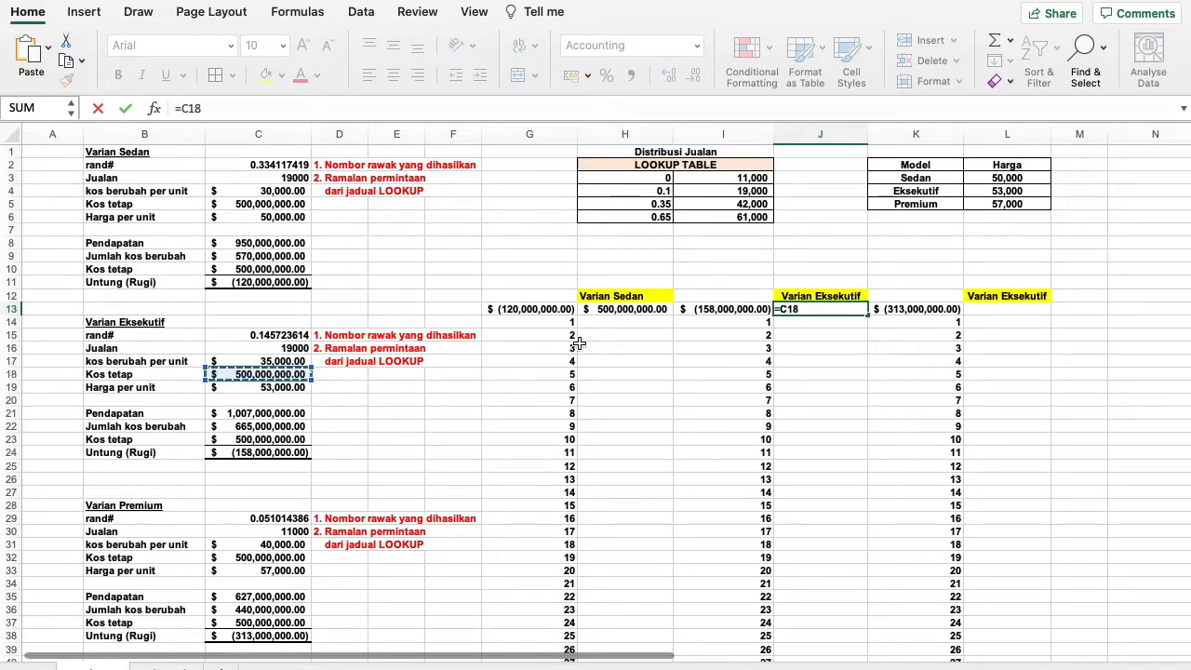
pyautogui.click(996, 308)
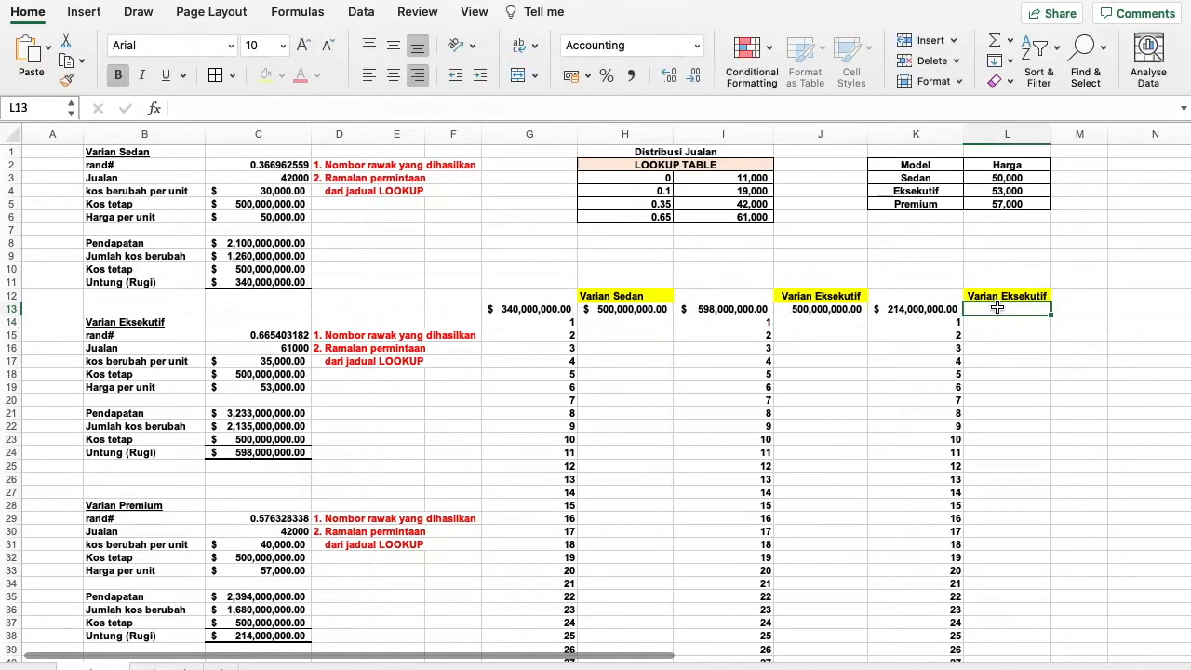
pyautogui.write('=')
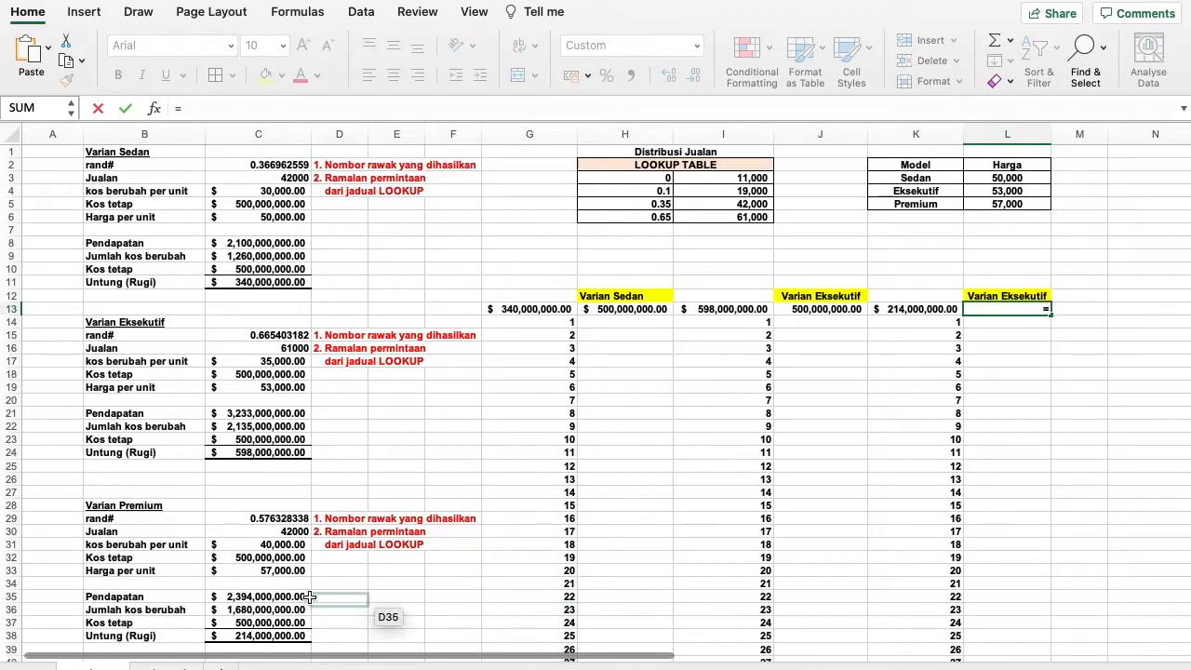
pyautogui.click(294, 557)
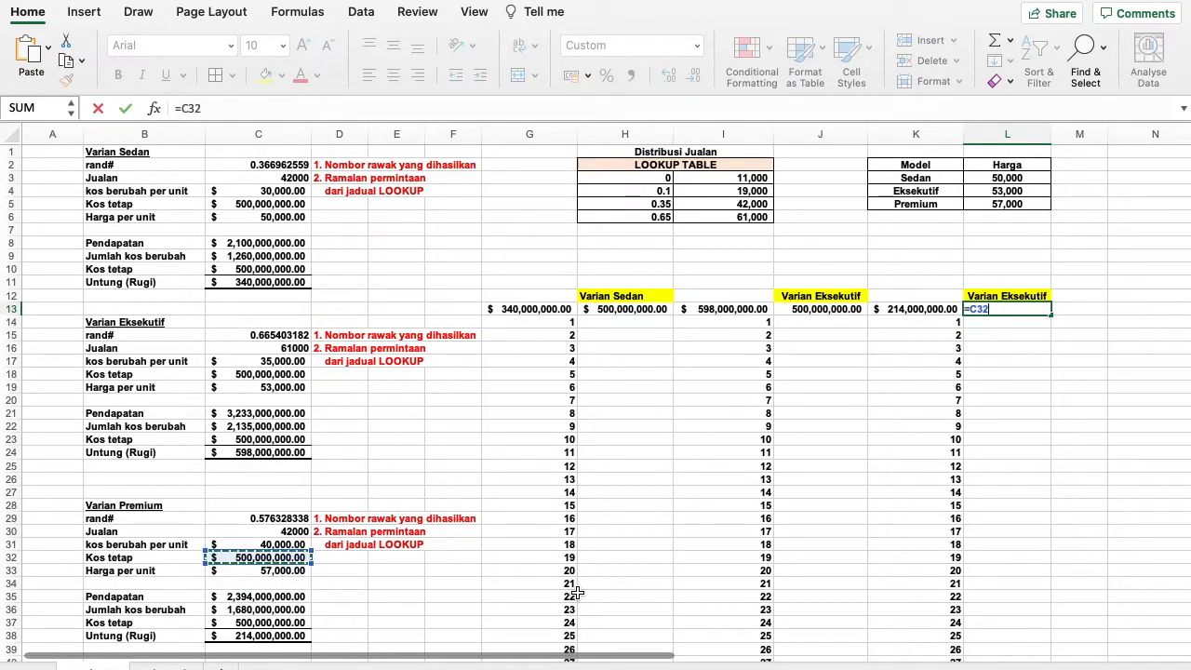
pyautogui.press('Return')
pyautogui.click(900, 547)
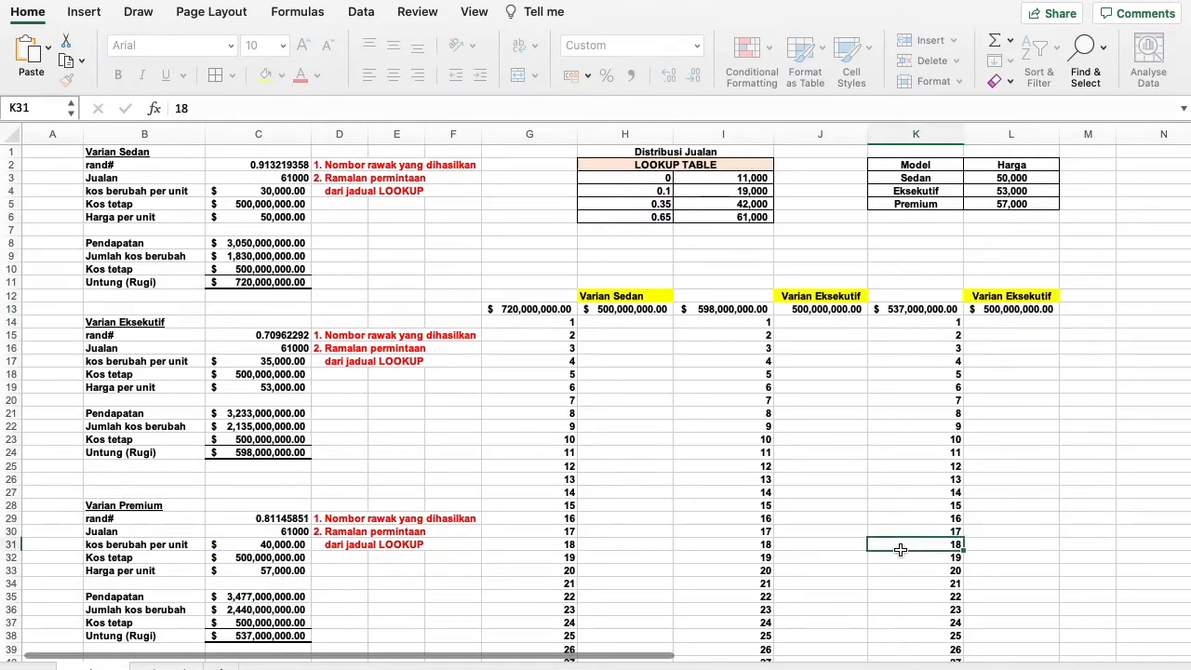
pyautogui.press('F9')
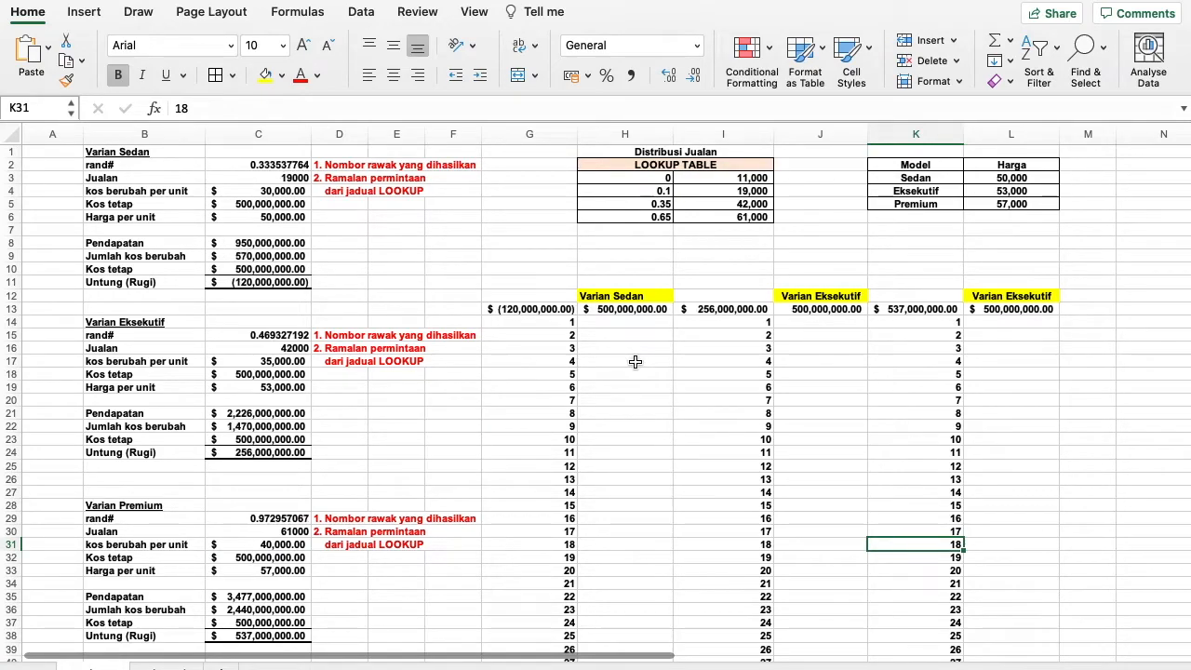
# - Create a What-If data table over G13:H1013 for Varian Sedan with row input cell C10 and blank column input cell G11
pyautogui.click(530, 311)
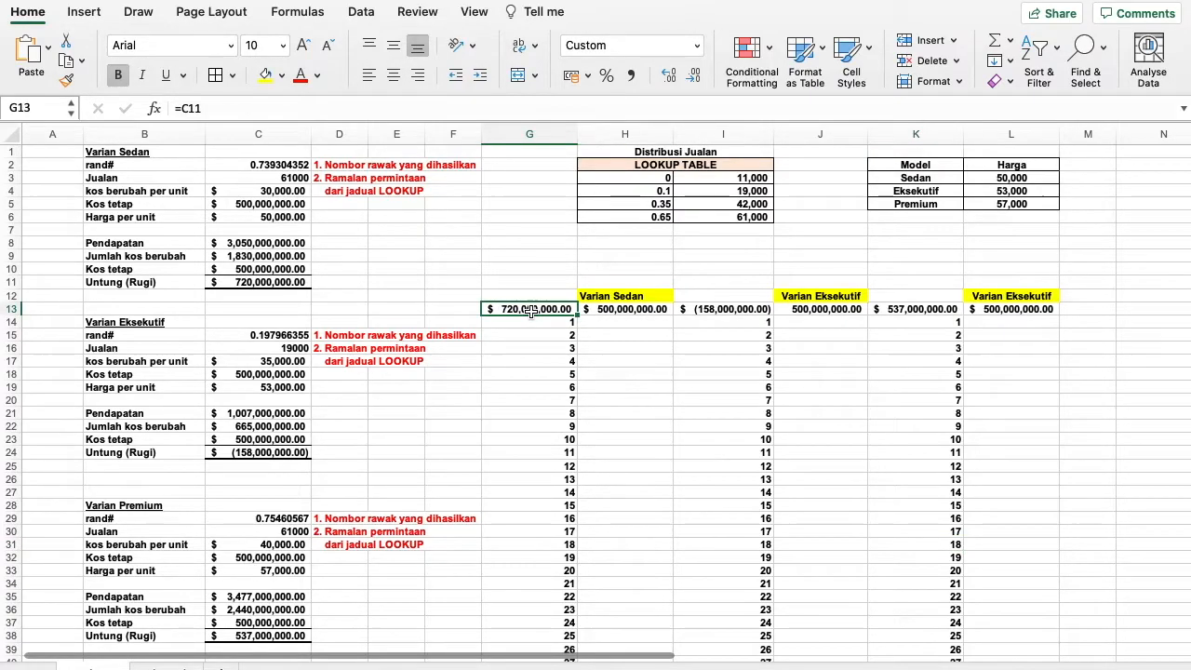
pyautogui.hotkey('shift', 'Right')
pyautogui.press('super+shift+Down')
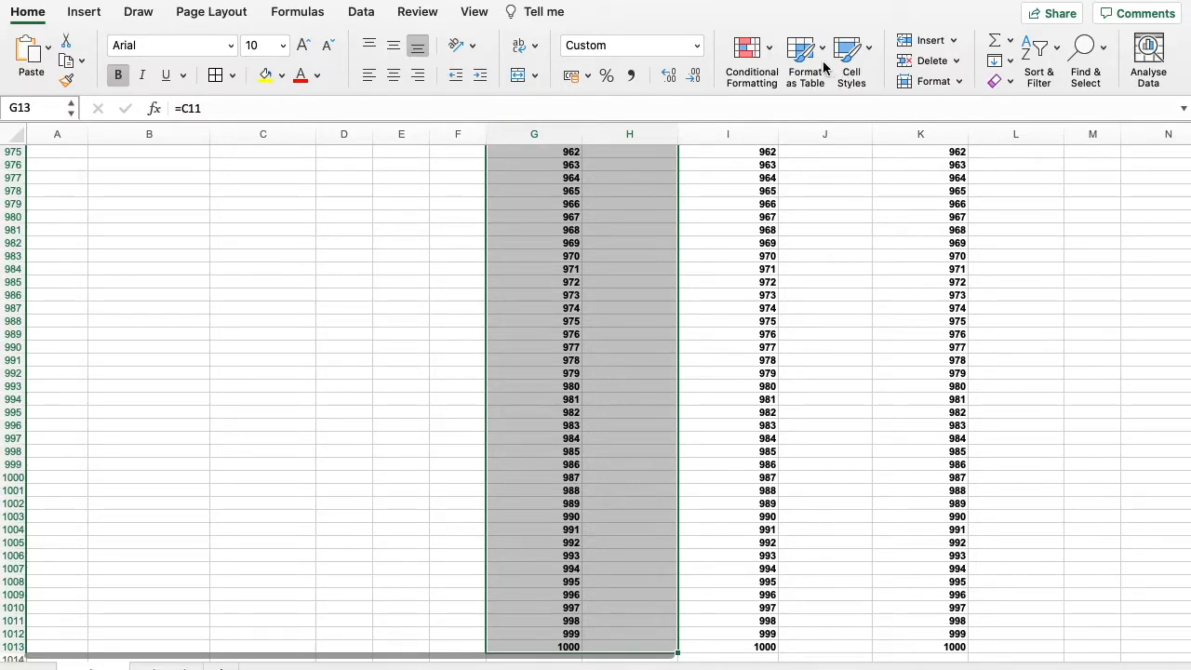
pyautogui.click(361, 12)
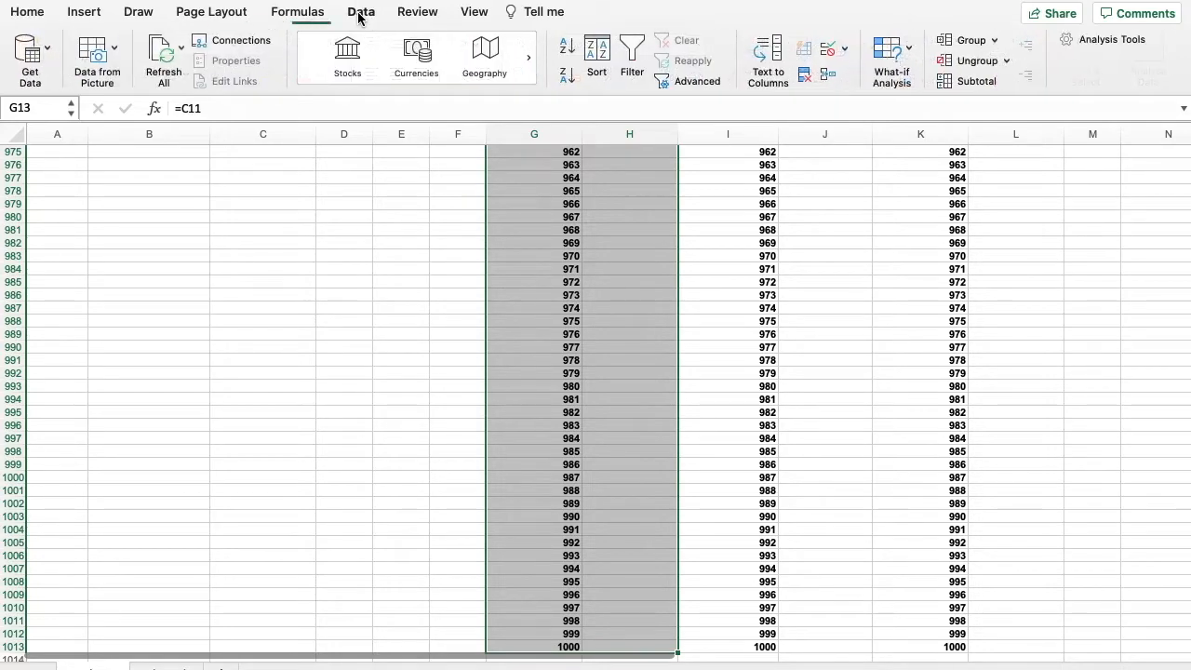
pyautogui.click(910, 51)
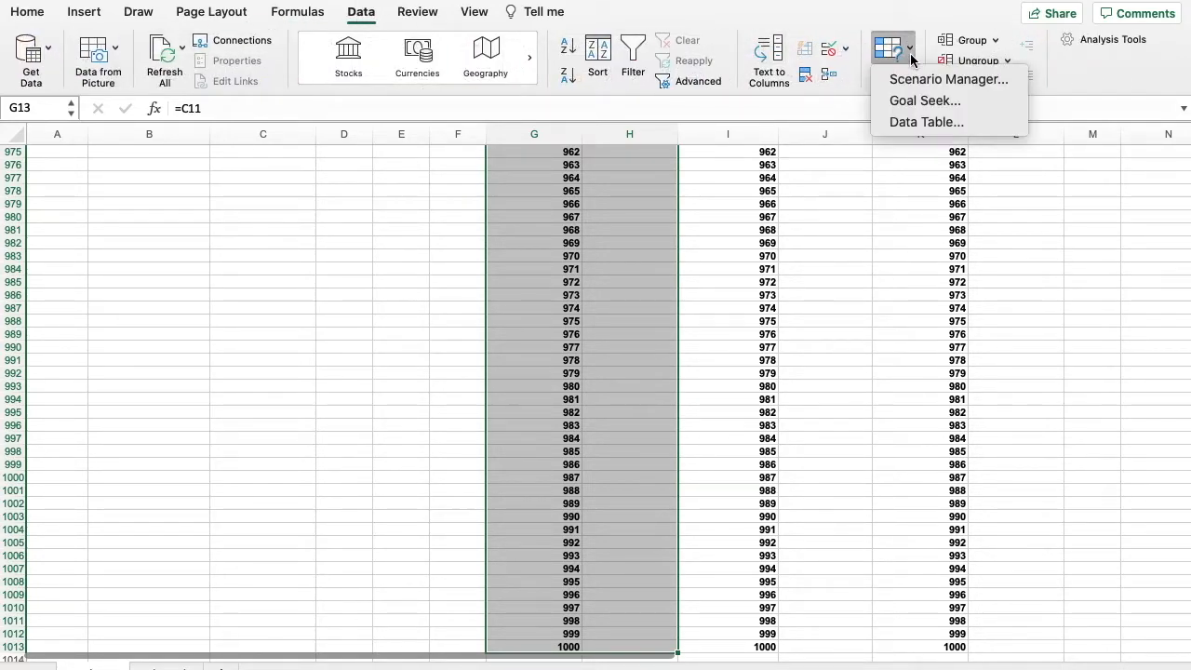
pyautogui.click(915, 122)
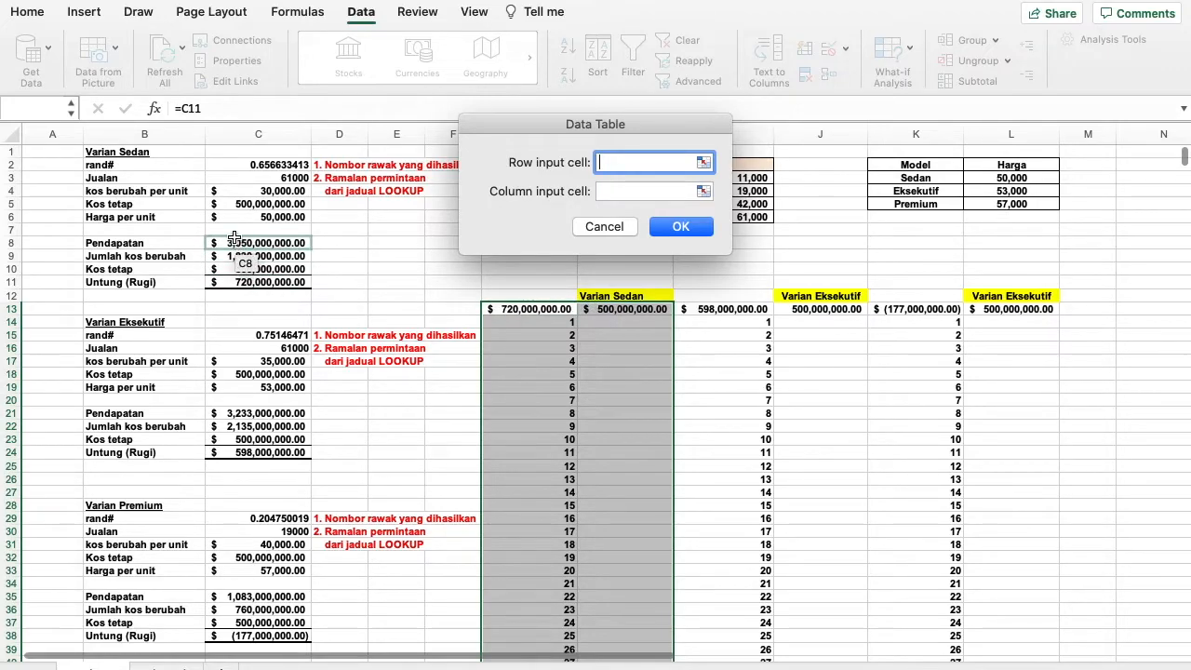
pyautogui.click(251, 267)
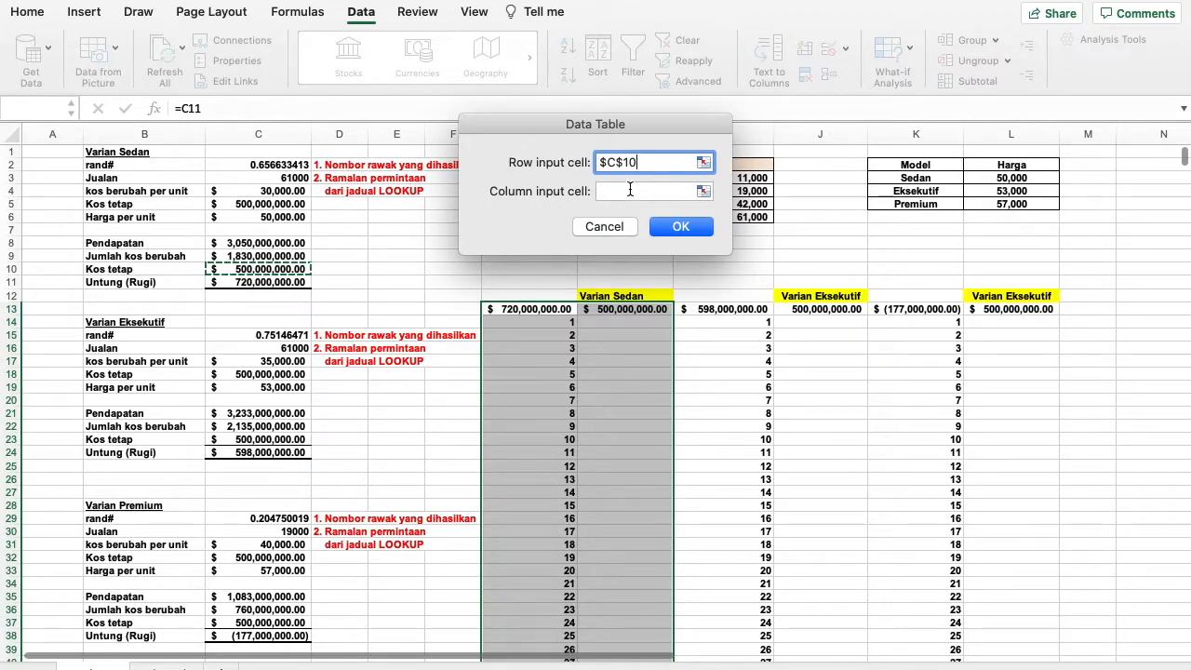
pyautogui.click(630, 191)
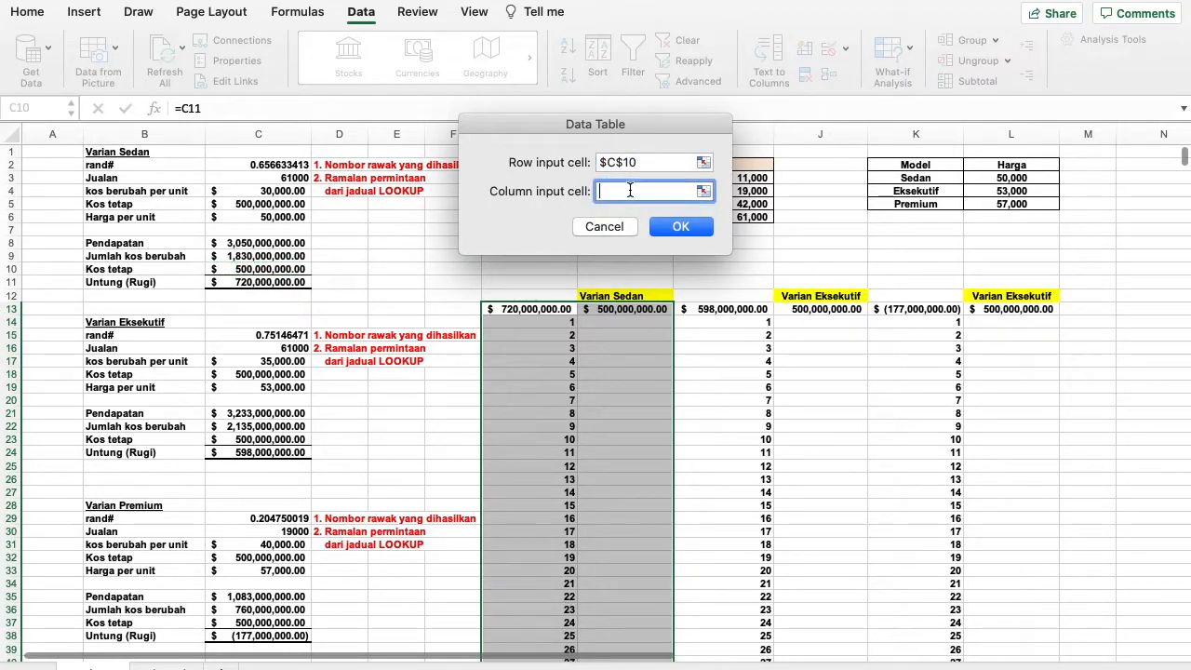
pyautogui.click(527, 284)
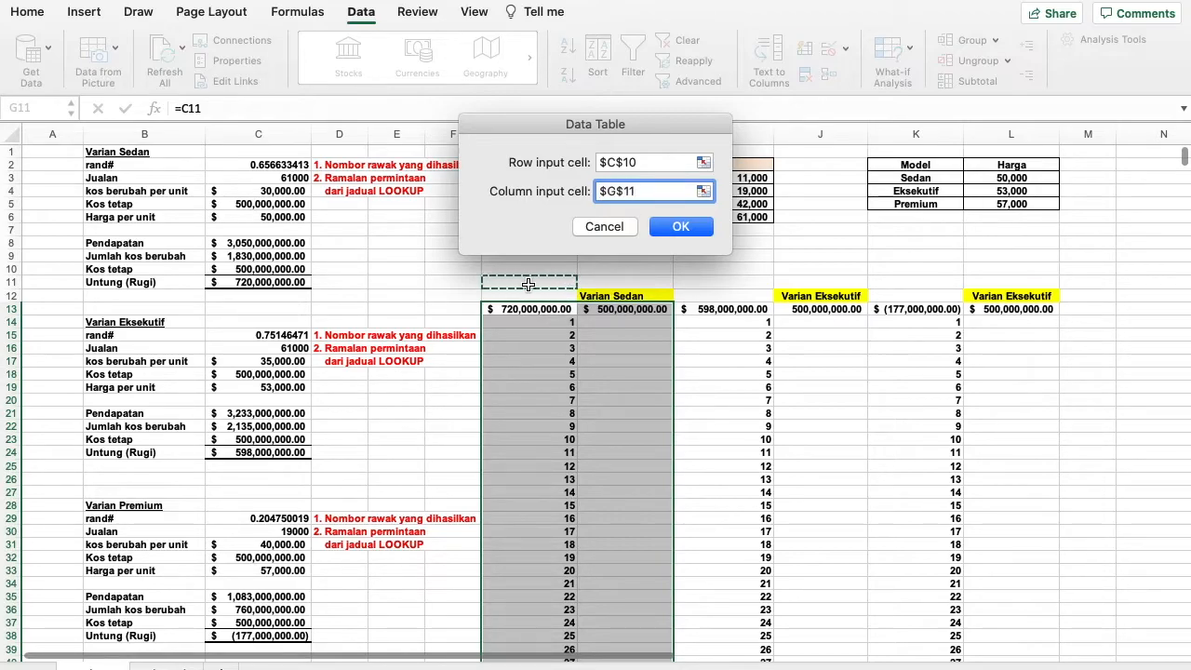
pyautogui.click(682, 227)
# - Create a What-If data table over I13:J1013 for Varian Eksekutif with row input cell C18 and column input cell I11
pyautogui.click(714, 314)
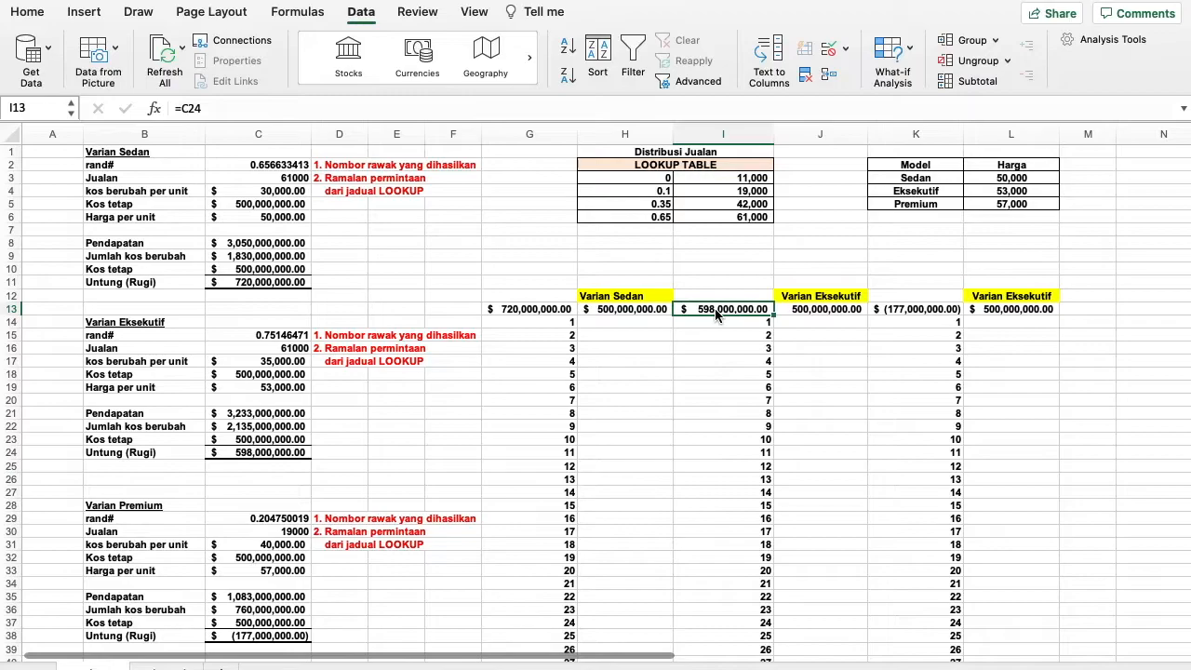
pyautogui.press('super+shift+Down')
pyautogui.hotkey('shift', 'Right')
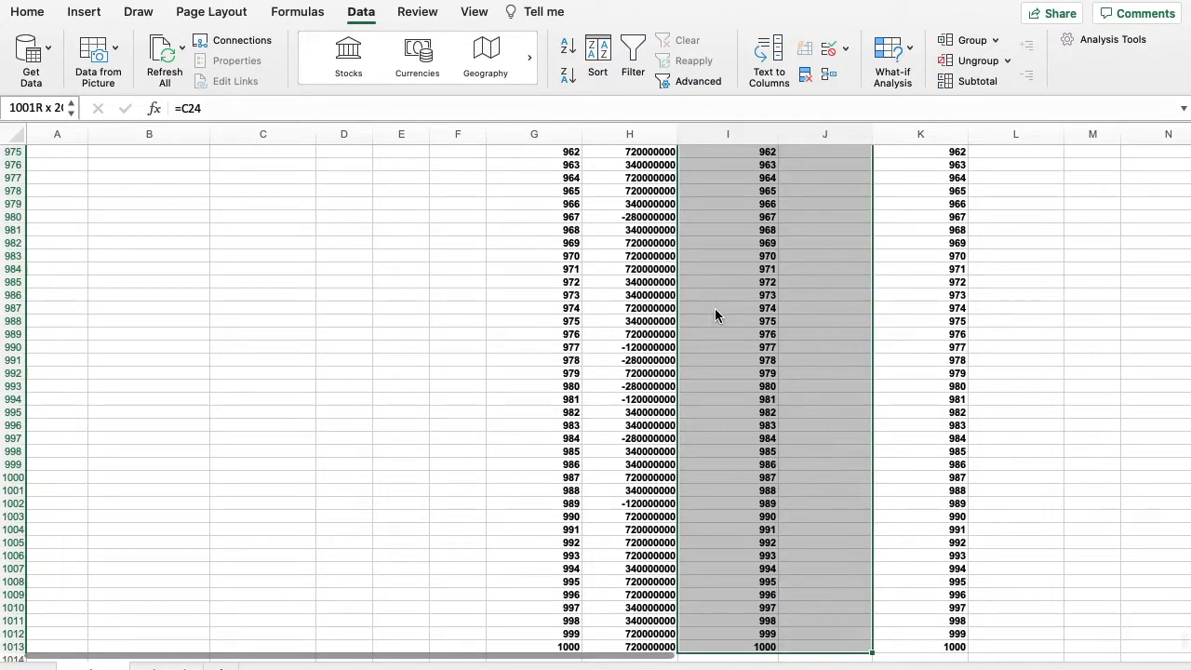
pyautogui.click(910, 56)
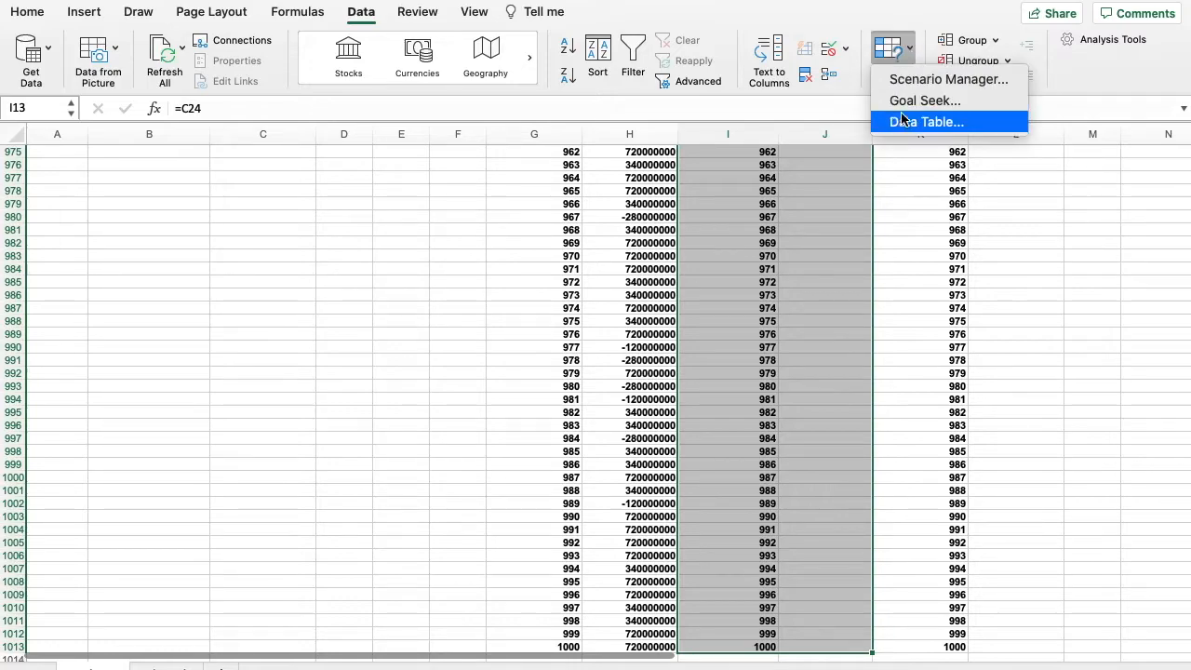
pyautogui.click(899, 122)
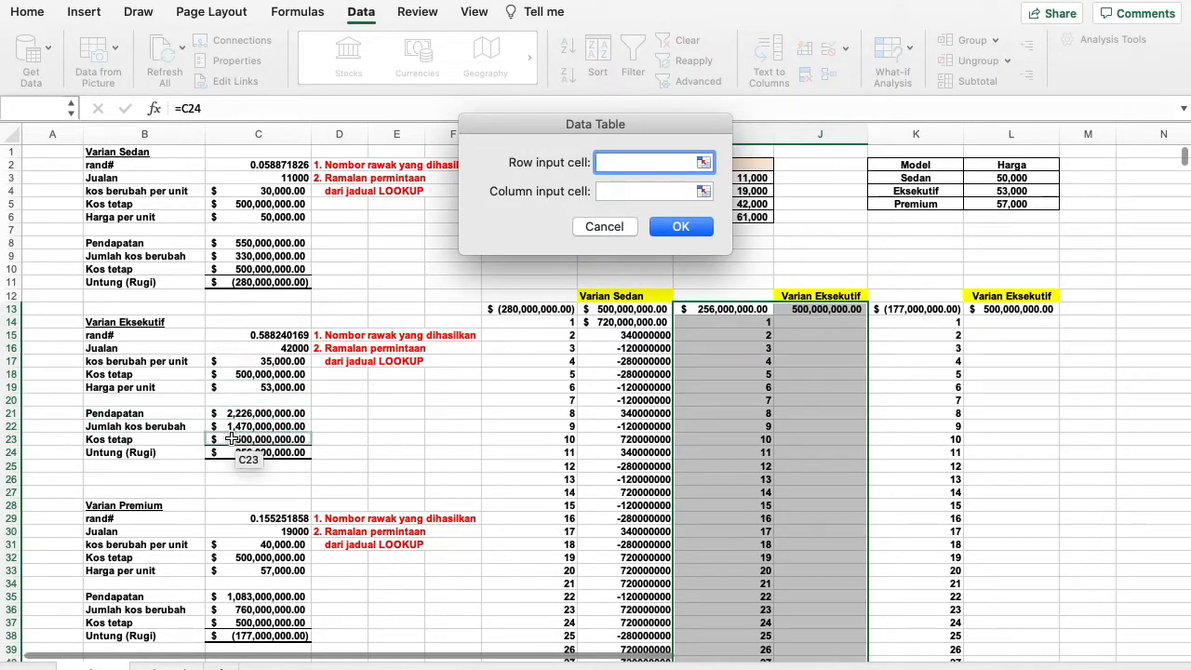
pyautogui.click(254, 374)
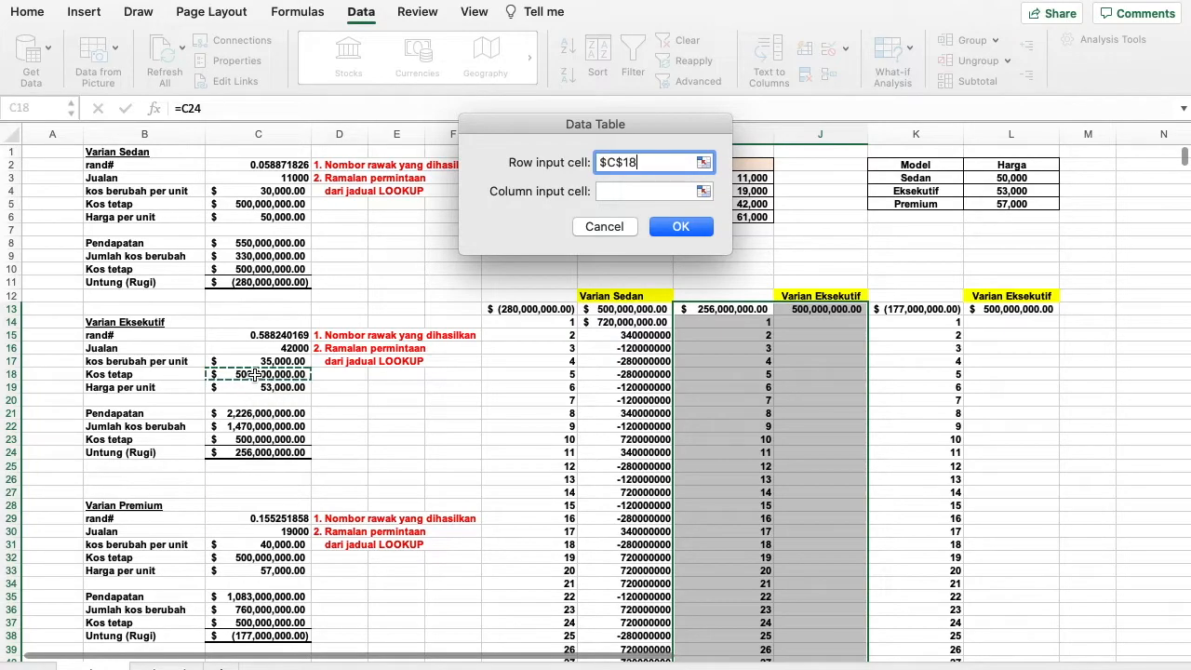
pyautogui.click(643, 190)
pyautogui.click(712, 275)
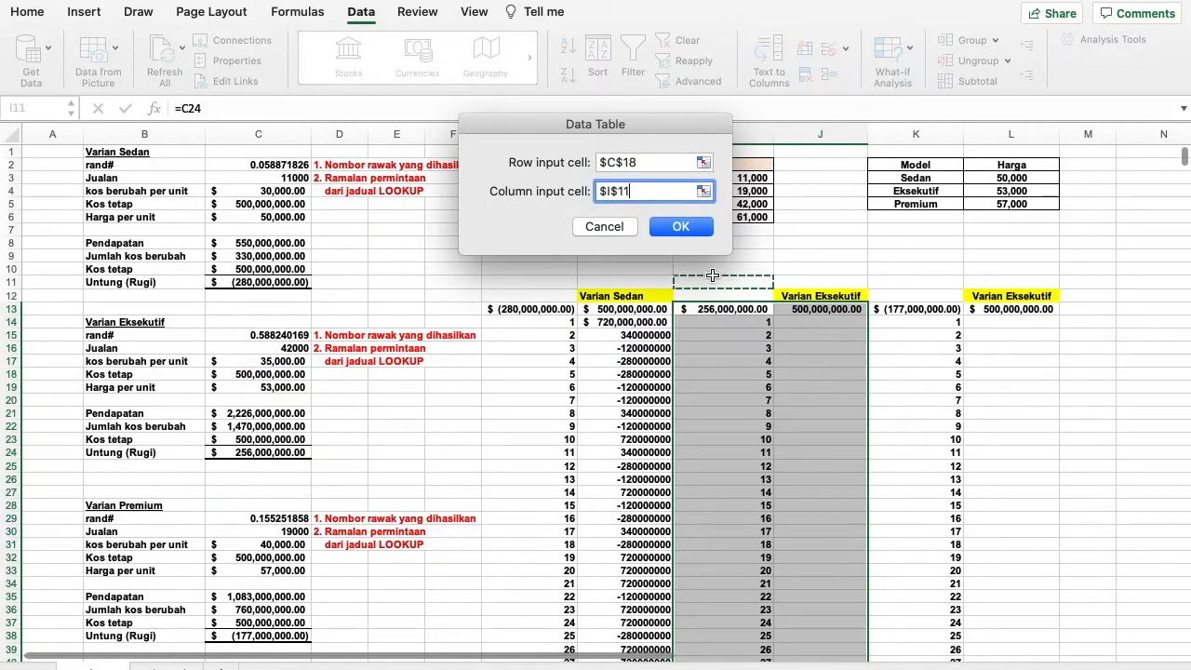
pyautogui.click(681, 227)
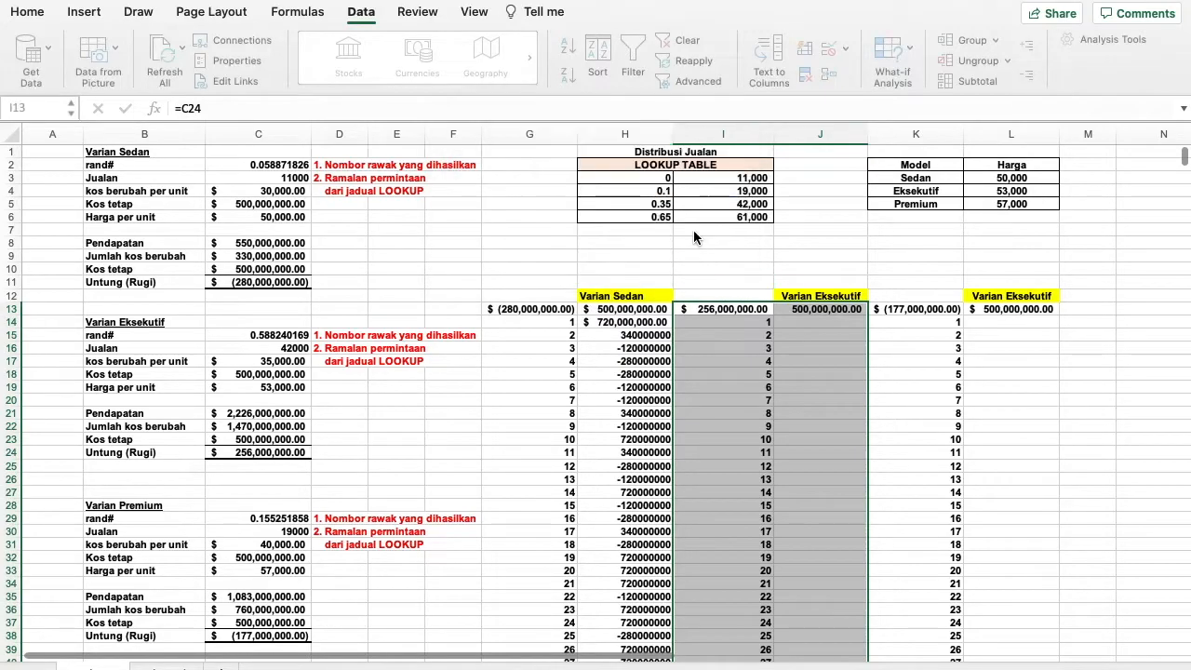
# - Create a What-If data table over K13:L1013 for Varian Premium with row input cell C32 and blank column input cell K10
pyautogui.click(928, 333)
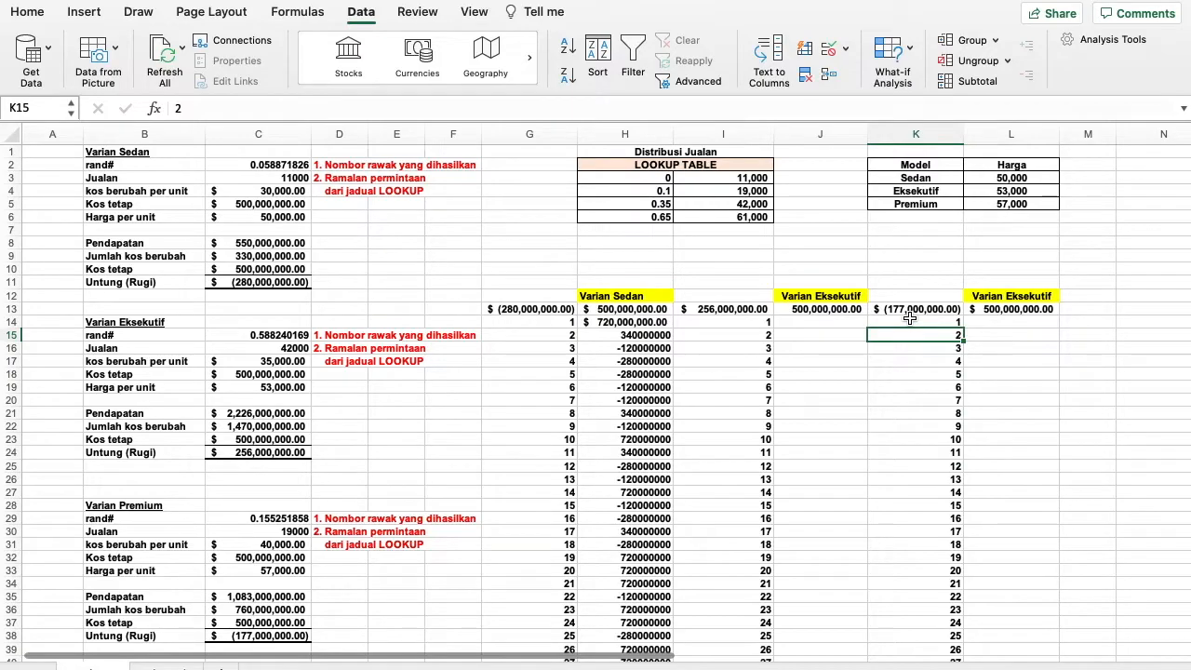
pyautogui.click(898, 309)
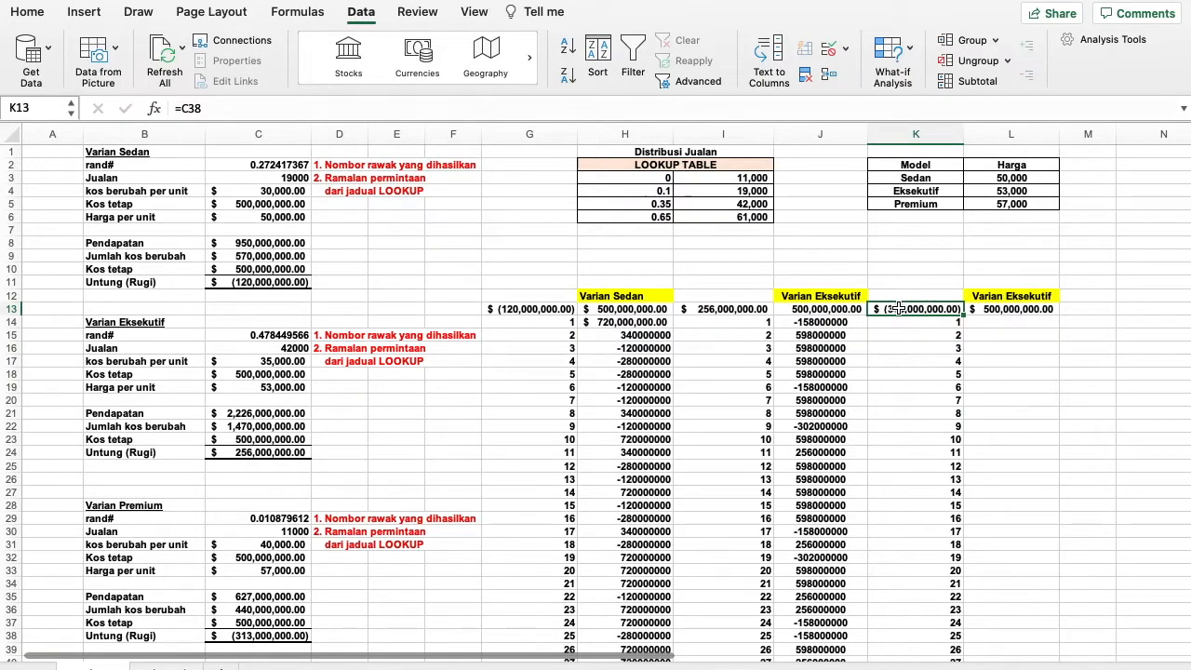
pyautogui.hotkey('ctrl', 'shift', 'Down')
pyautogui.hotkey('shift', 'Right')
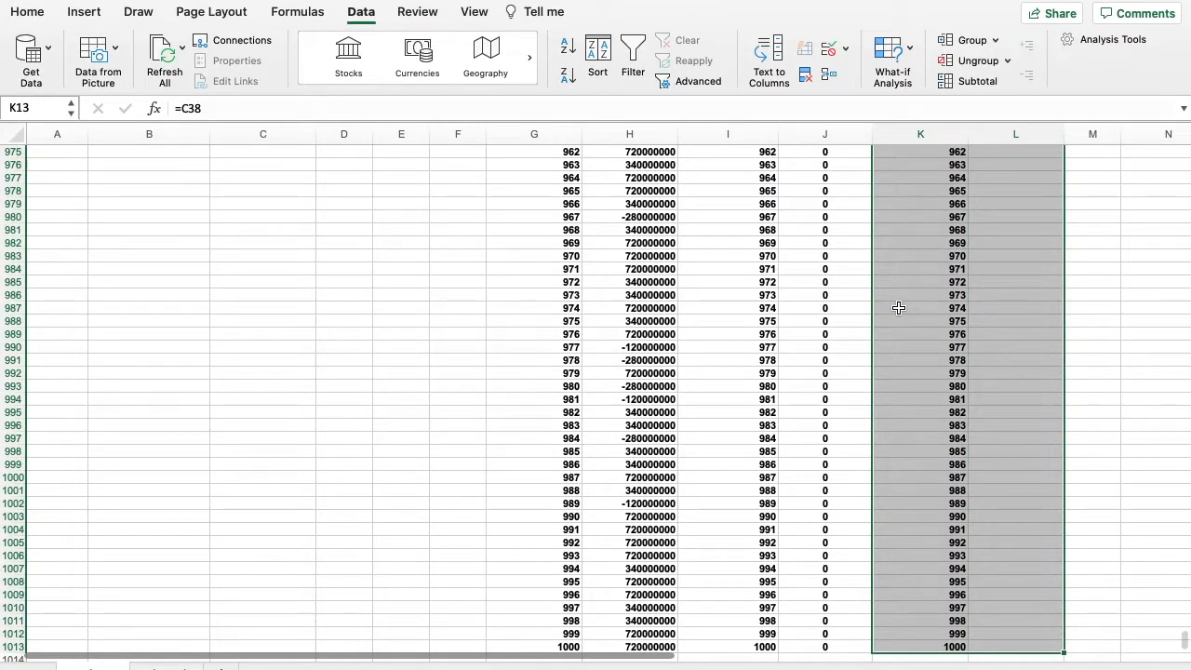
pyautogui.click(909, 63)
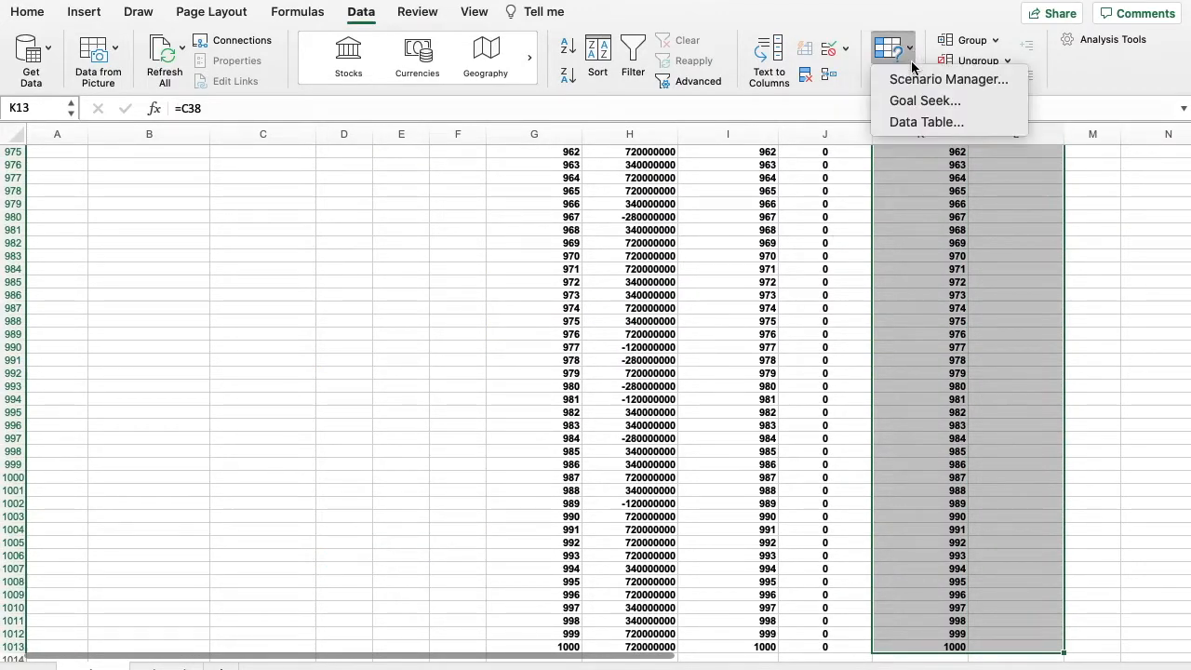
pyautogui.click(904, 121)
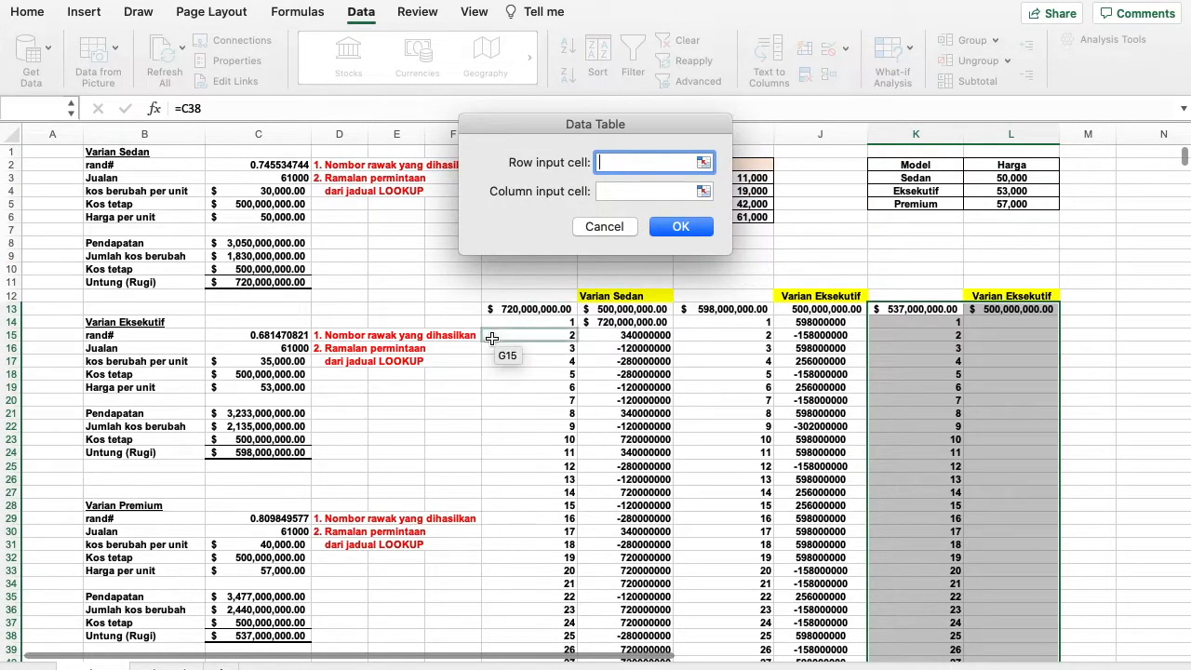
pyautogui.click(237, 557)
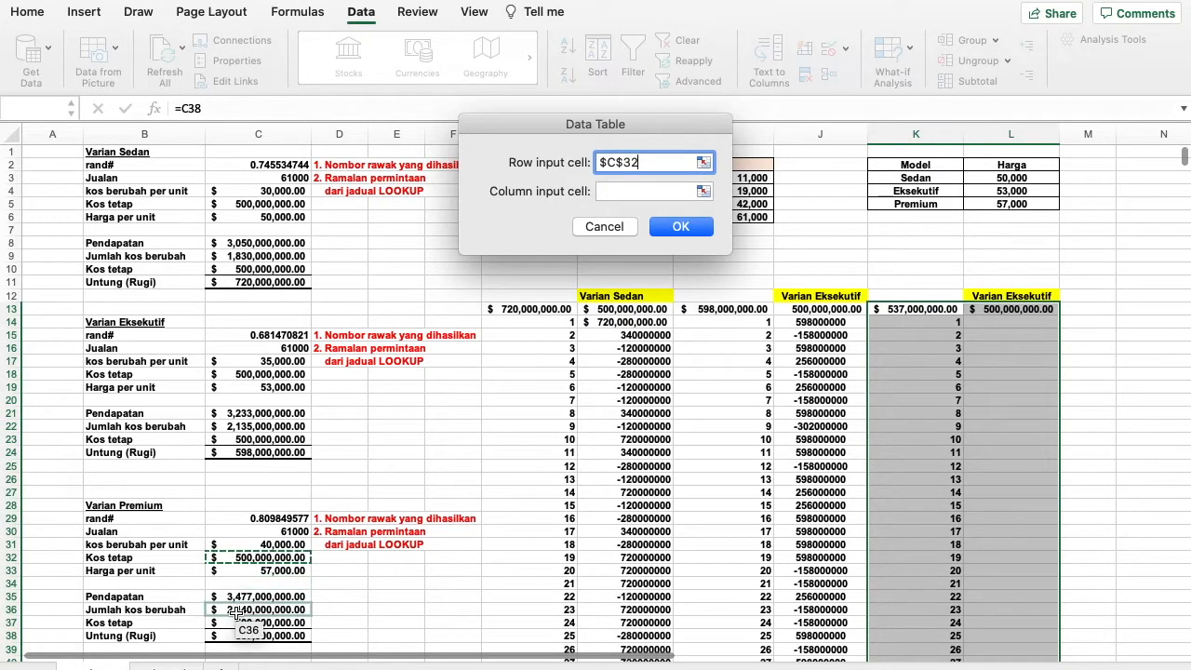
pyautogui.click(649, 192)
pyautogui.click(894, 271)
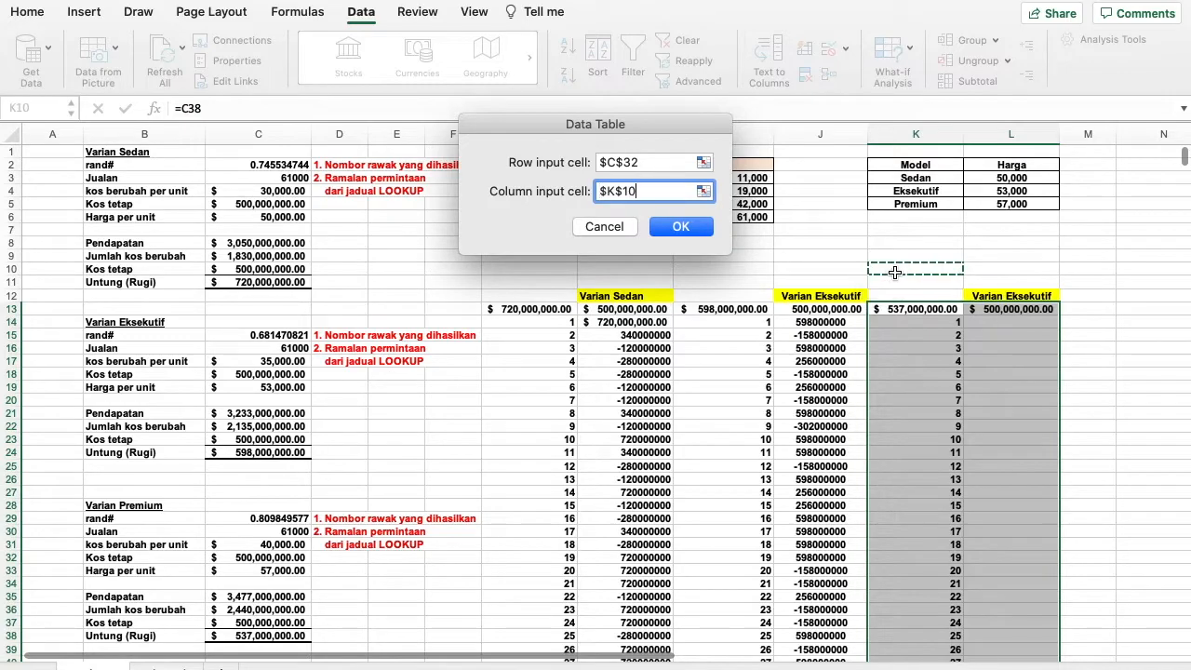
pyautogui.click(678, 226)
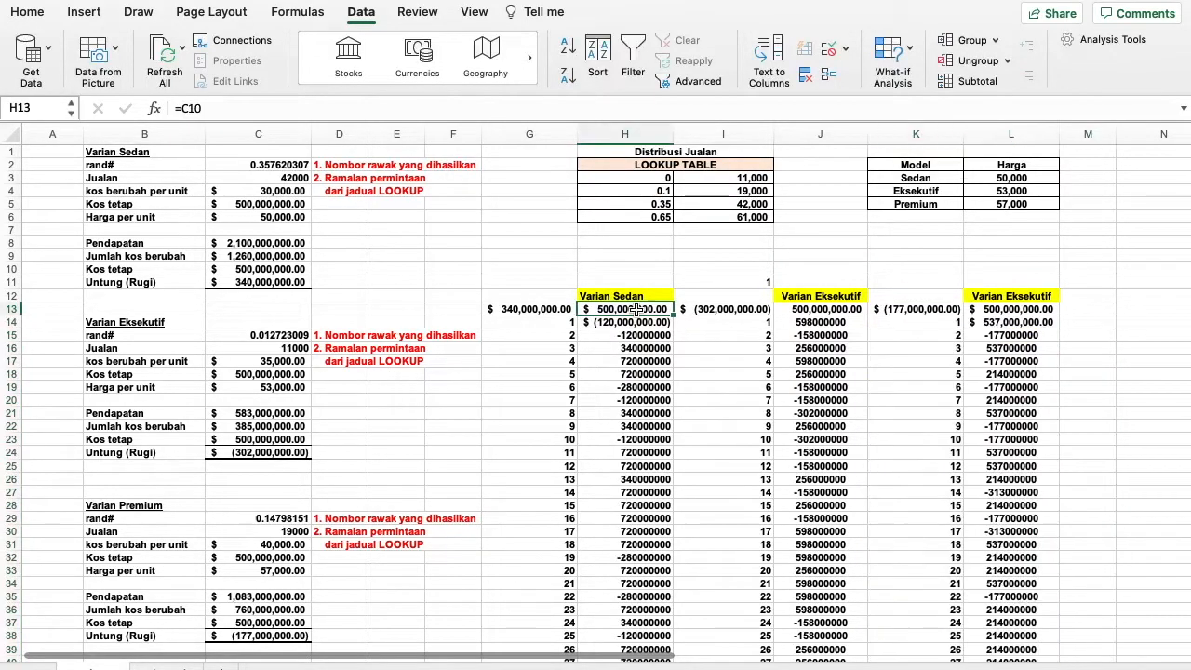
pyautogui.click(557, 322)
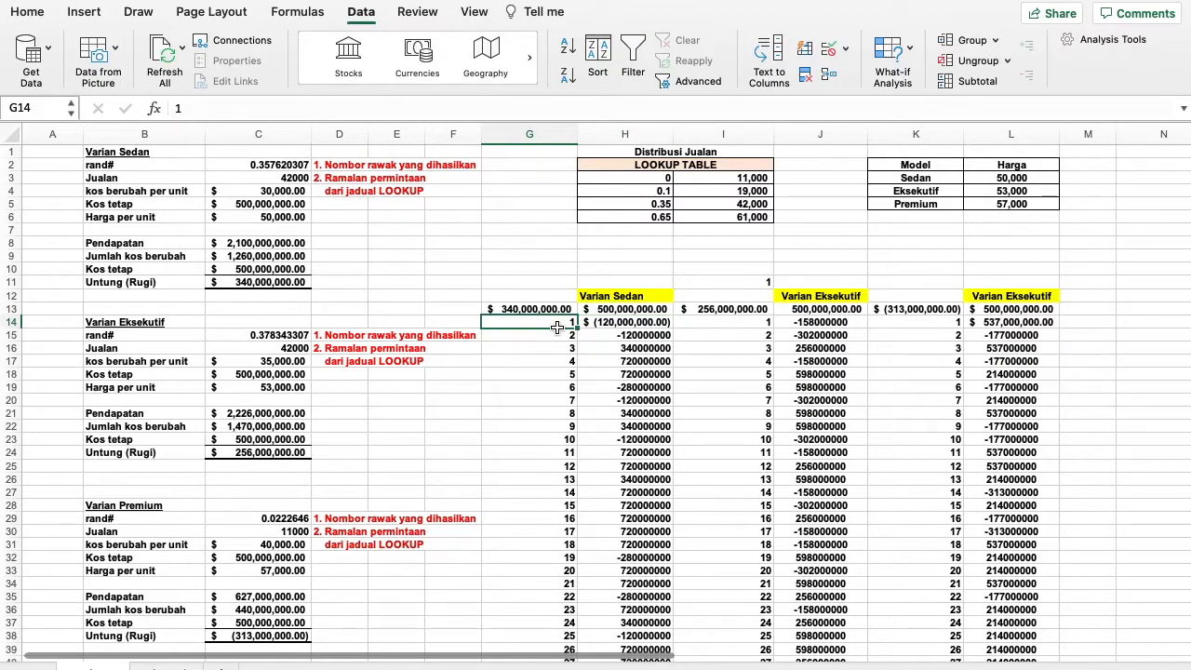
pyautogui.press('super+shift+Down')
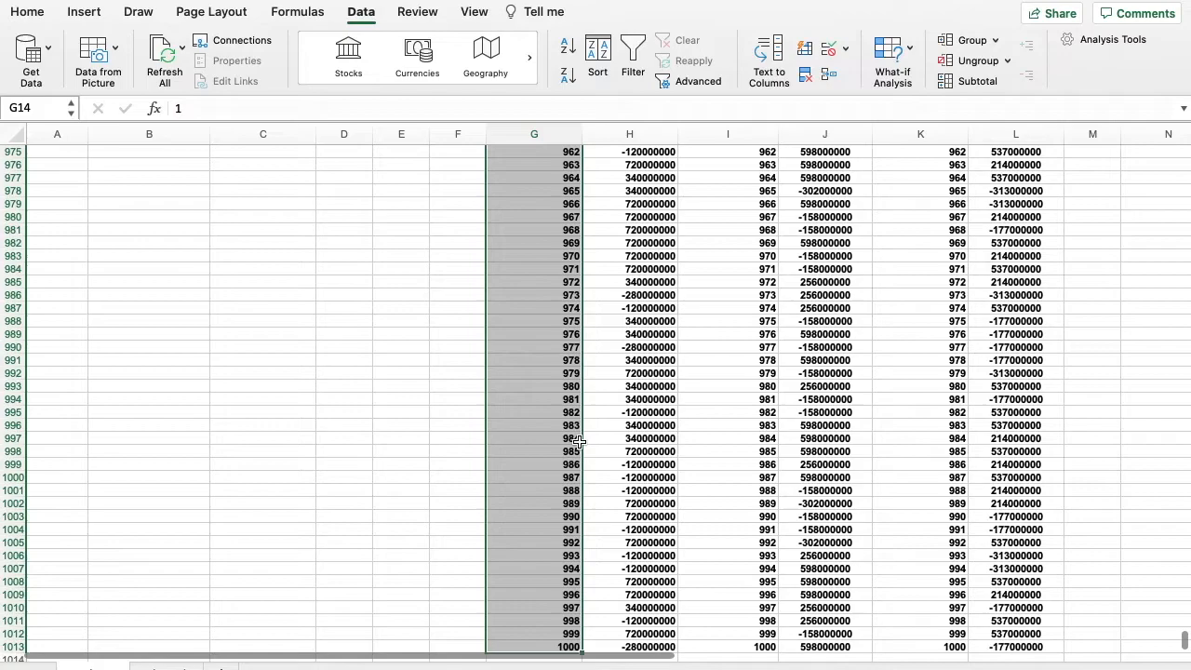
pyautogui.press('super+shift+Up')
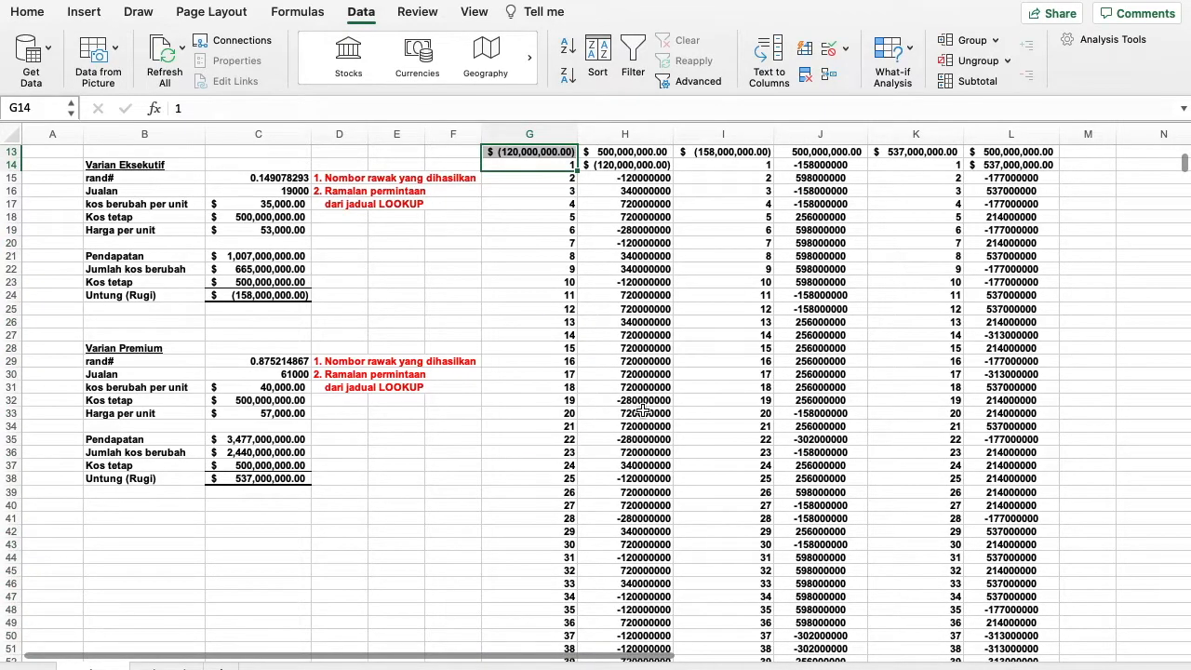
# - Calculate the average of the simulated Varian Sedan profits in H11 with =AVERAGE(H14:H1013)
pyautogui.scroll(3, 642, 409)
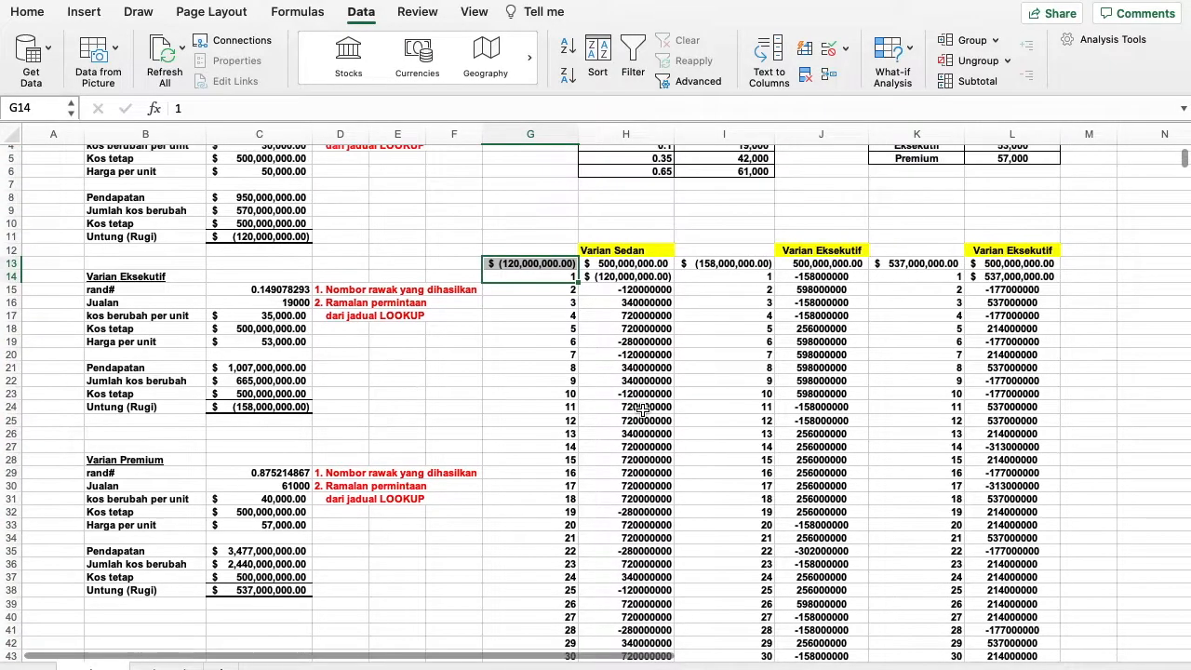
pyautogui.click(600, 234)
pyautogui.write('=average')
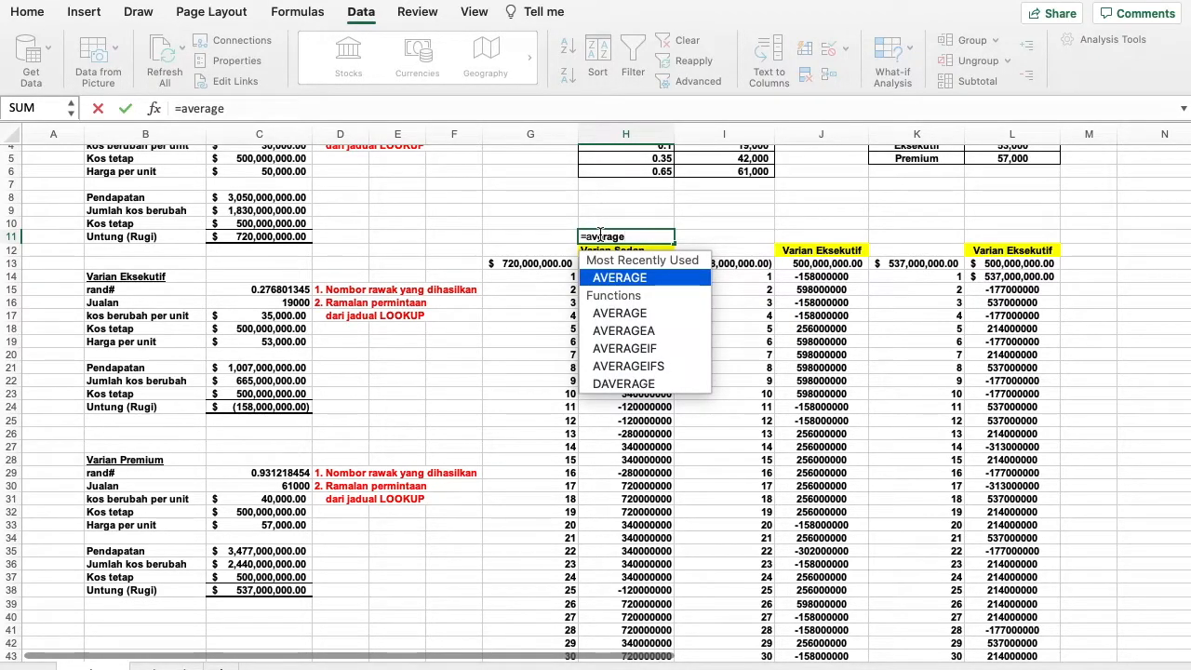
pyautogui.write('(')
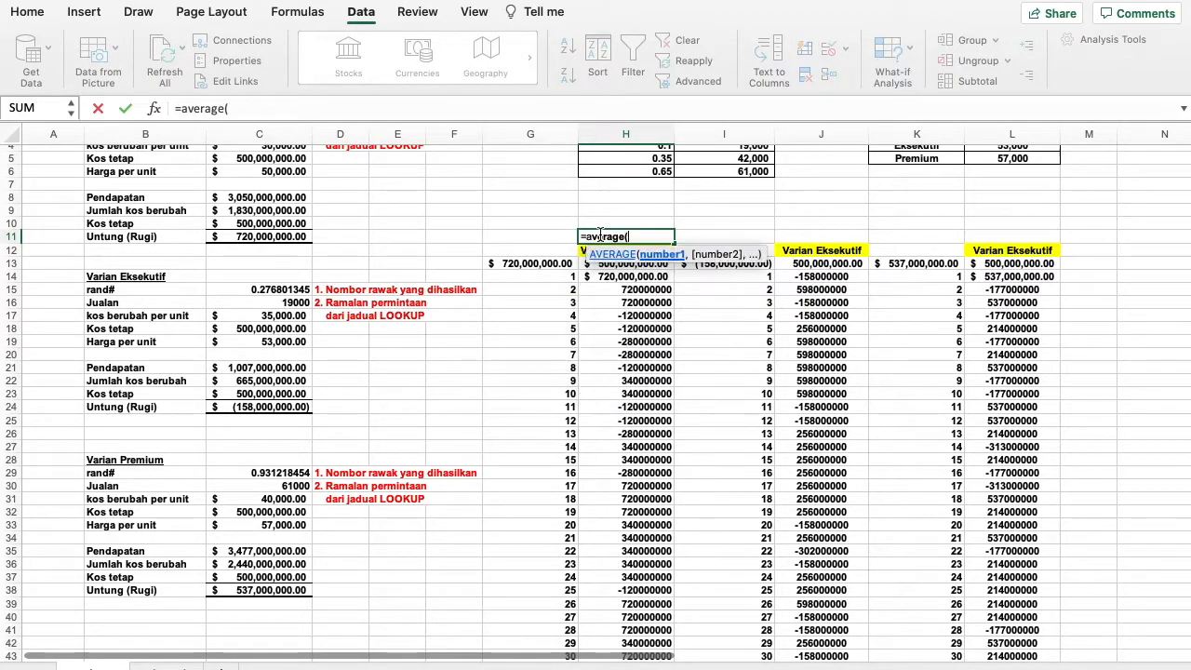
pyautogui.click(633, 283)
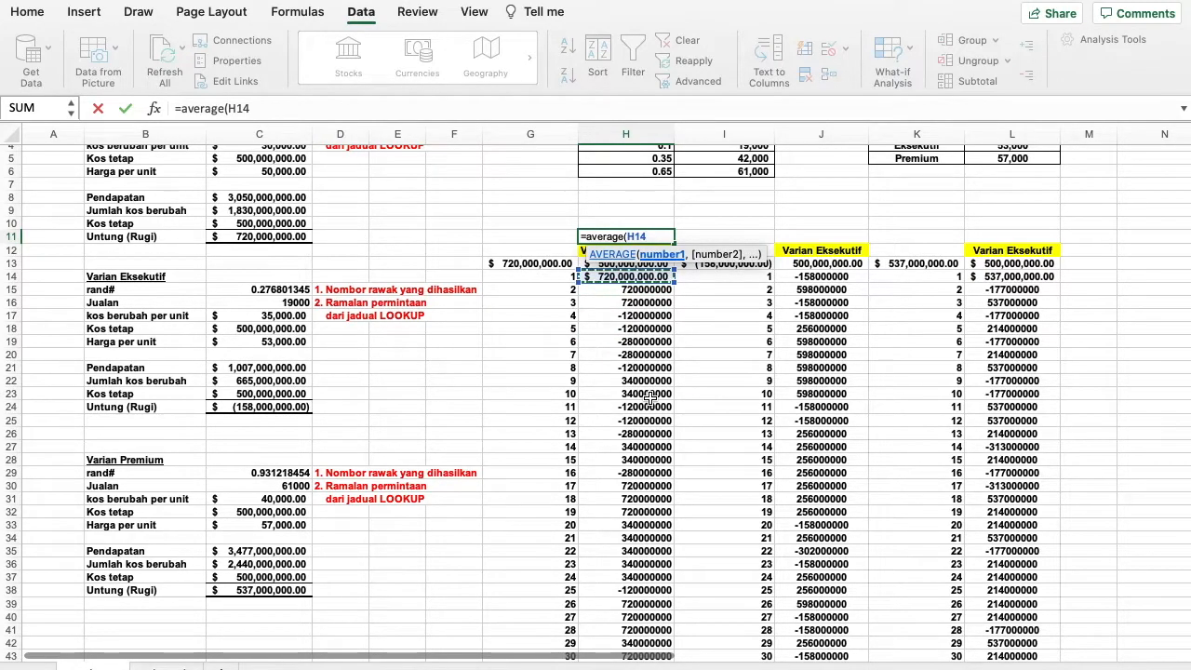
pyautogui.hotkey('ctrl', 'shift', 'Down')
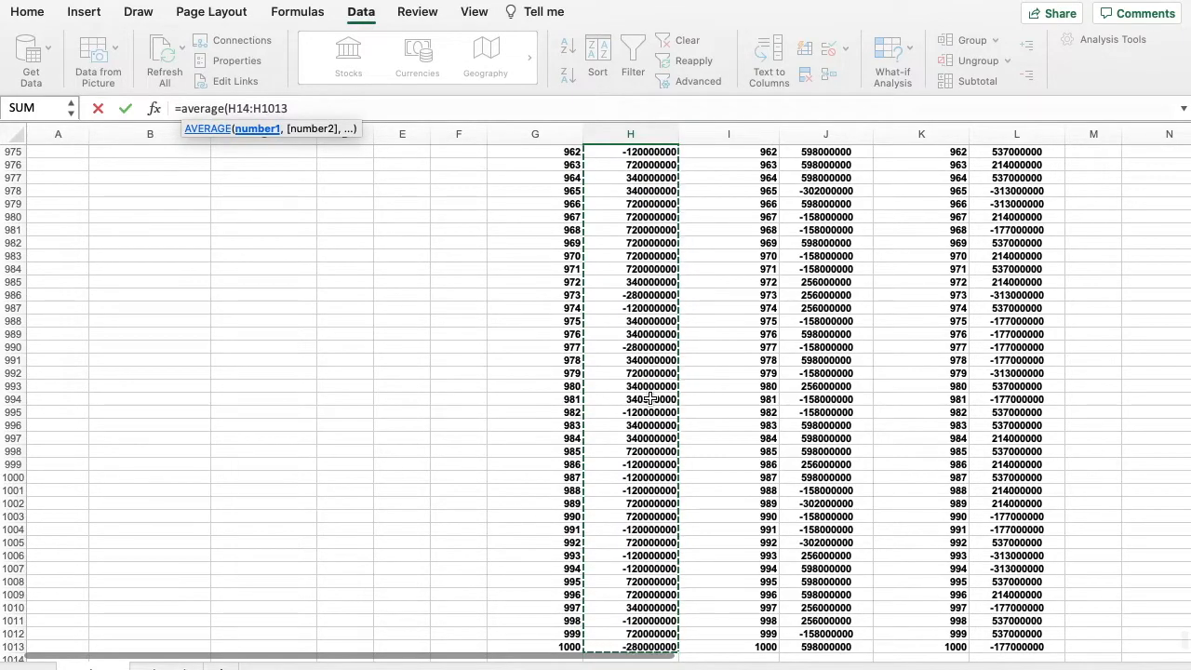
pyautogui.write(')')
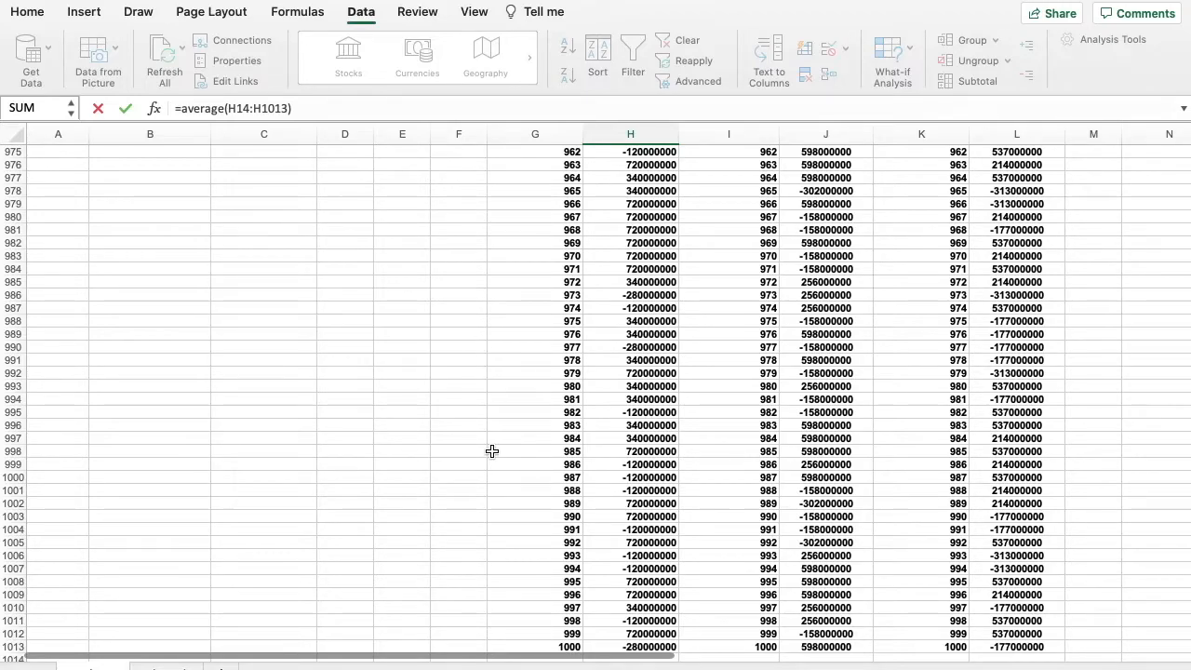
pyautogui.press('Return')
# - Label the Varian Sedan average by entering "Purata:" in G11
pyautogui.scroll(3, 492, 451)
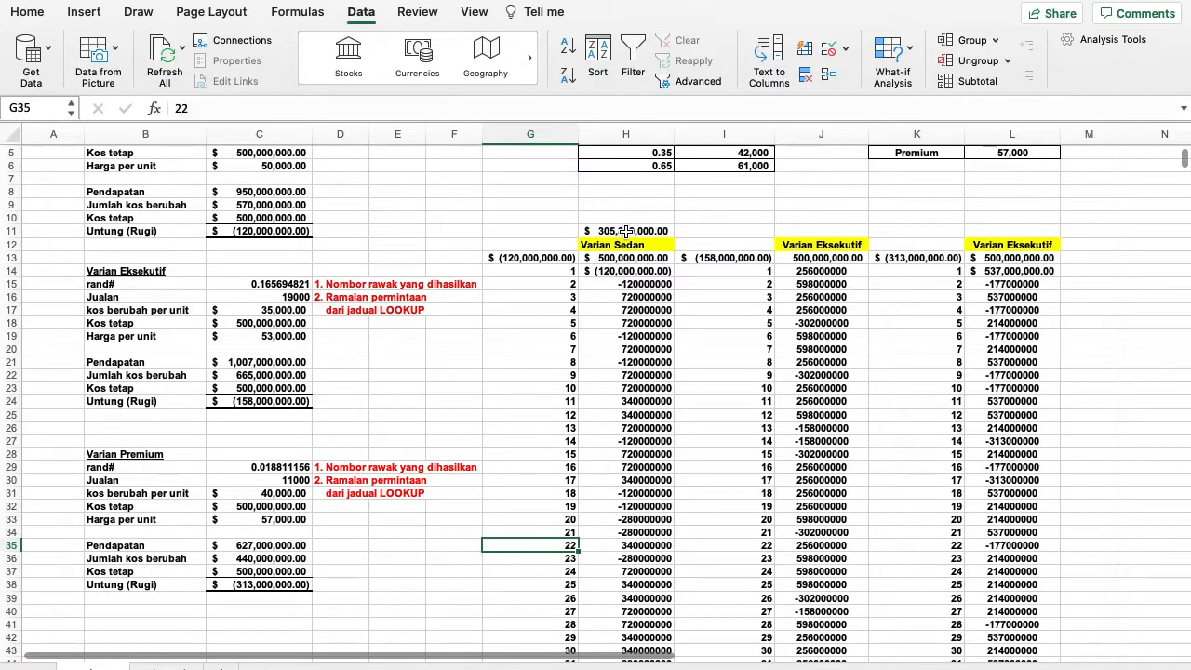
pyautogui.click(627, 231)
pyautogui.click(553, 233)
pyautogui.write('Purata:')
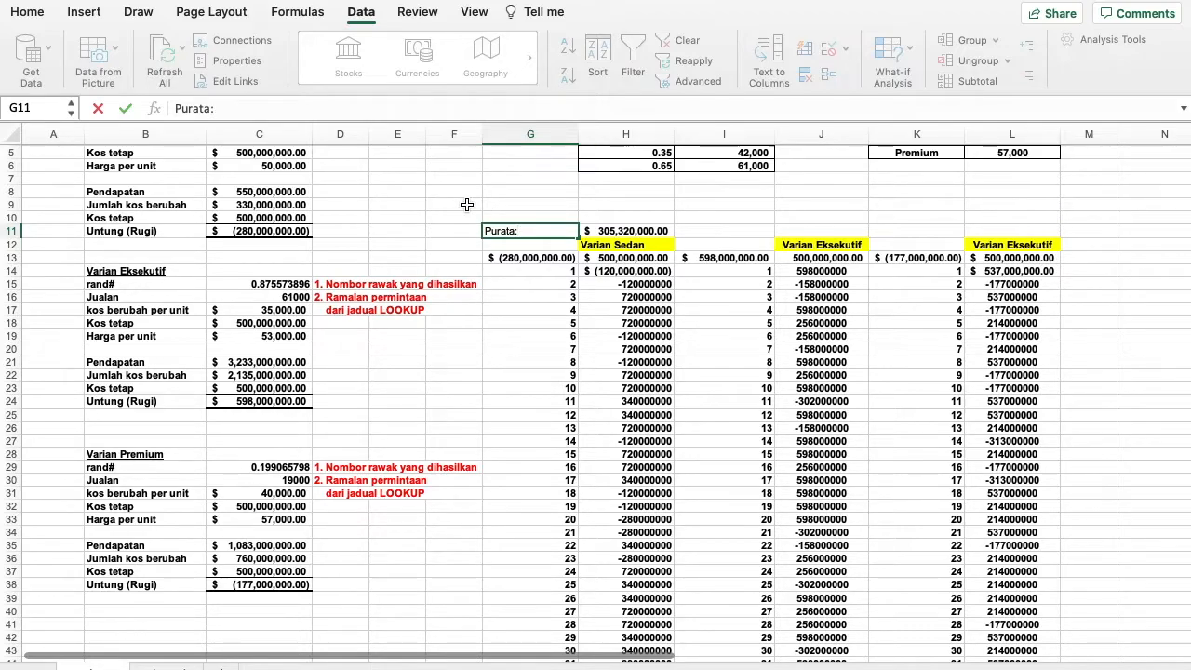
pyautogui.click(467, 206)
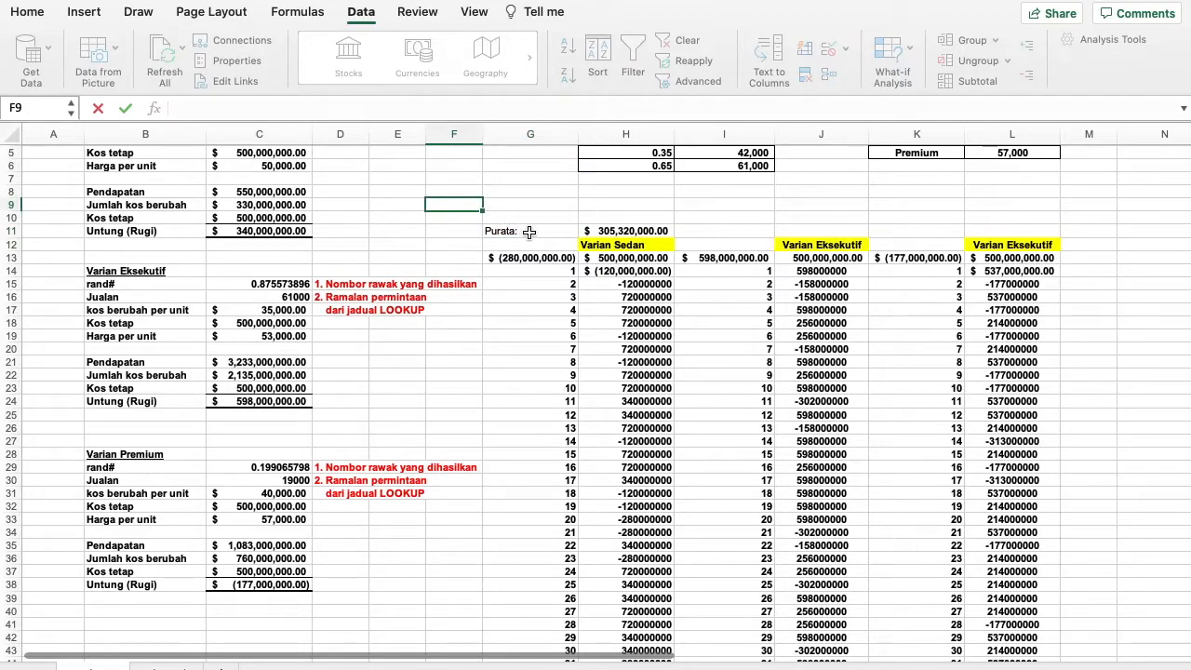
# - Right-align the "Purata:" label in G11
pyautogui.click(525, 233)
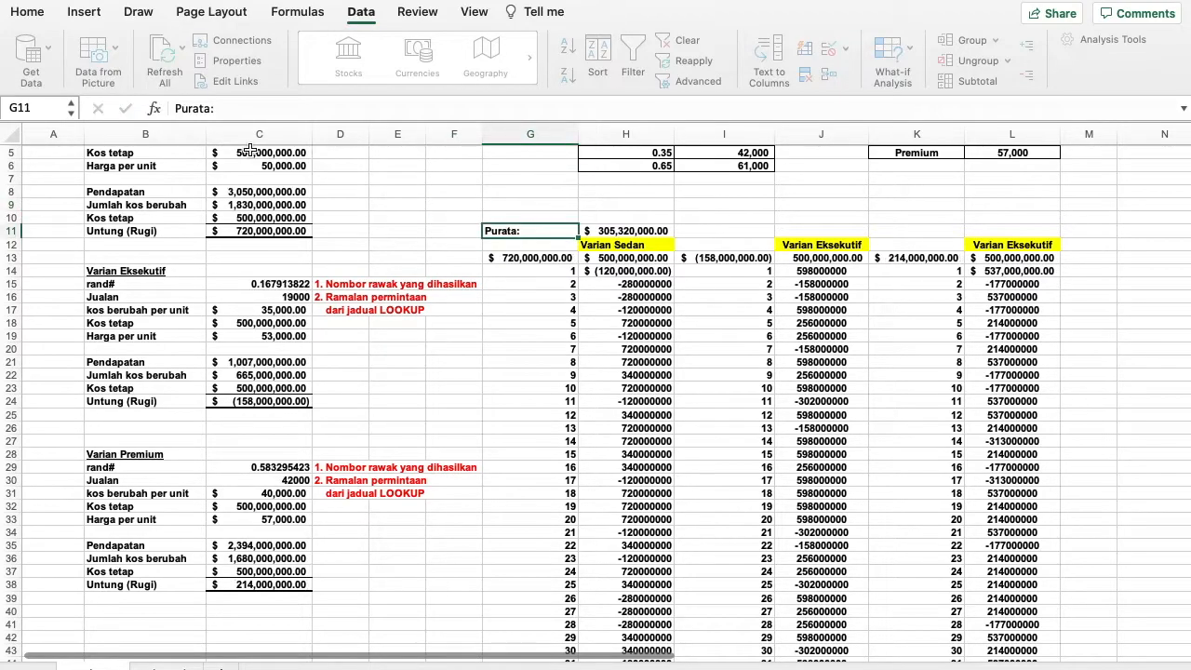
pyautogui.click(27, 12)
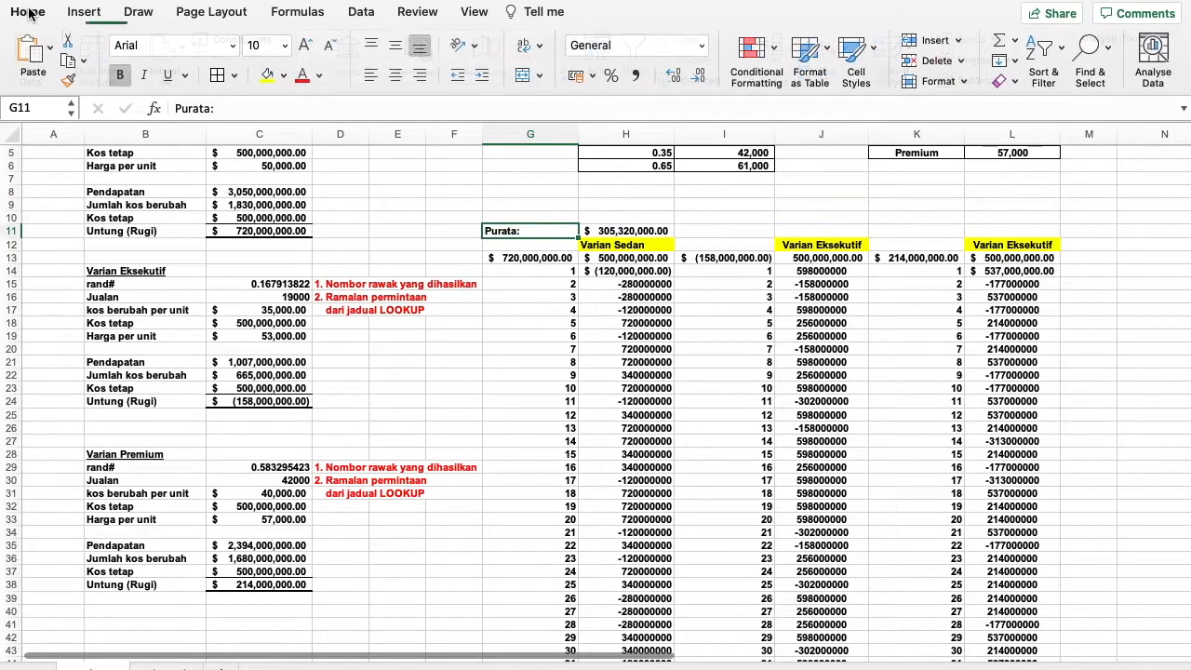
pyautogui.click(418, 75)
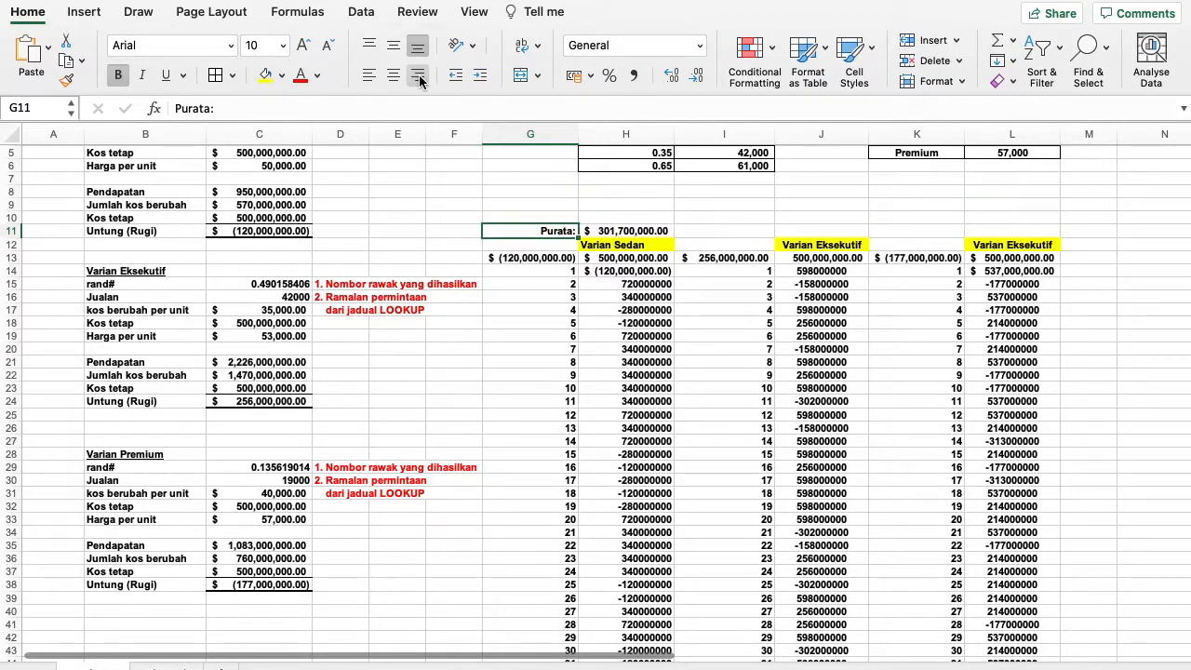
# - Copy the "Purata:" label and average formula from G11:H11 to I11:J11 and K11:L11 for the other two variants
pyautogui.click(635, 228)
pyautogui.hotkey('shift', 'Left')
pyautogui.press('super+c')
pyautogui.click(804, 232)
pyautogui.click(751, 231)
pyautogui.press('super+v')
pyautogui.click(907, 233)
pyautogui.press('super+v')
pyautogui.click(942, 352)
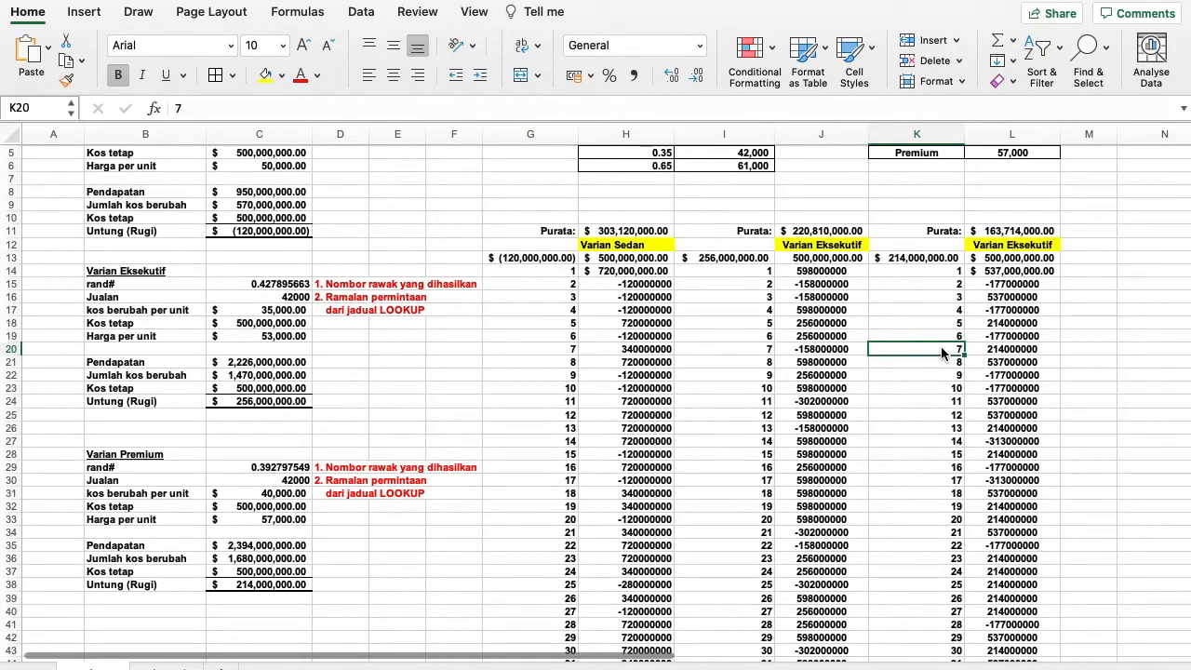
# - Recalculate the simulation and compare the average profits of the three variants in row 11
pyautogui.click(893, 418)
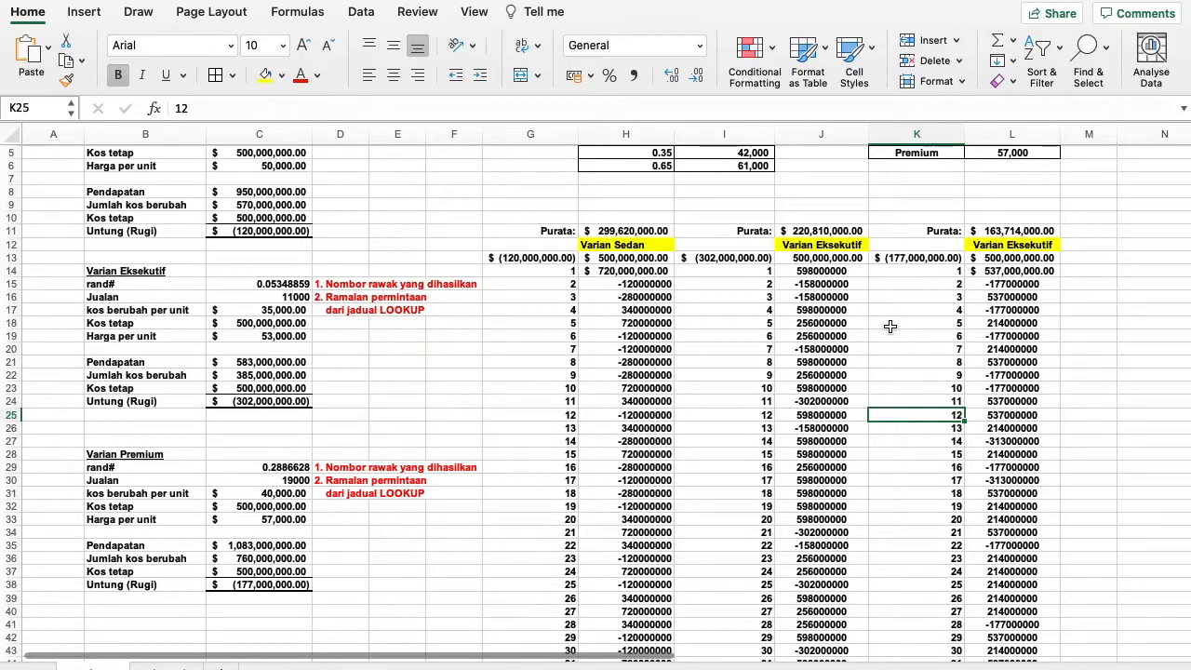
pyautogui.click(712, 201)
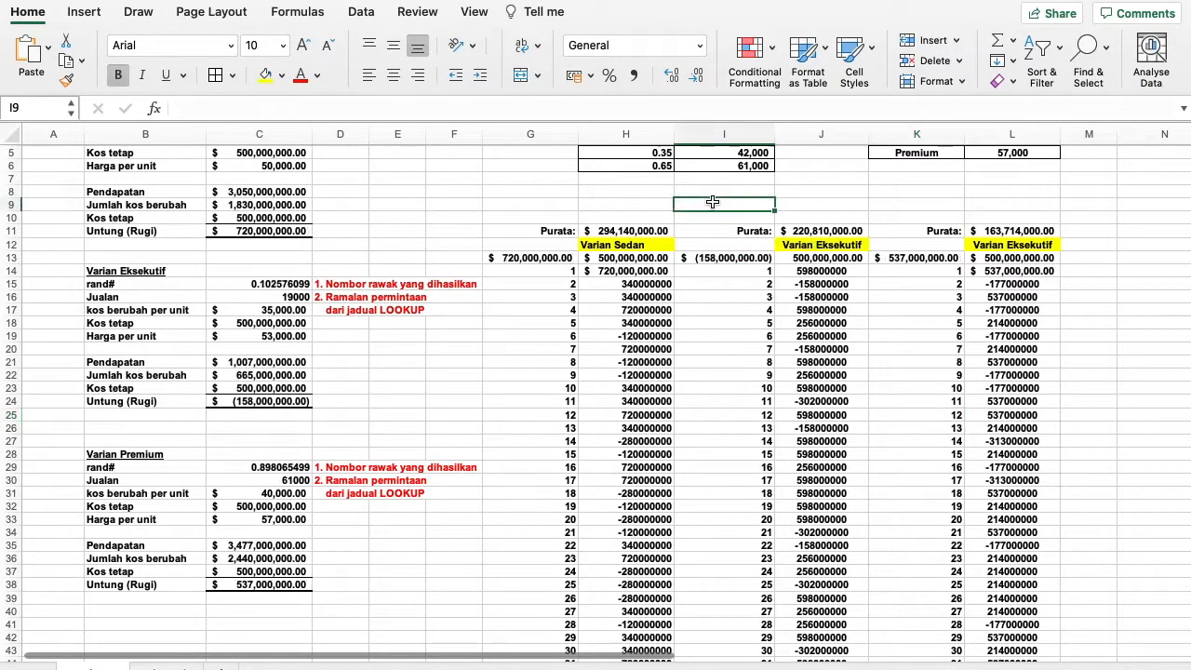
pyautogui.scroll(3, 688, 251)
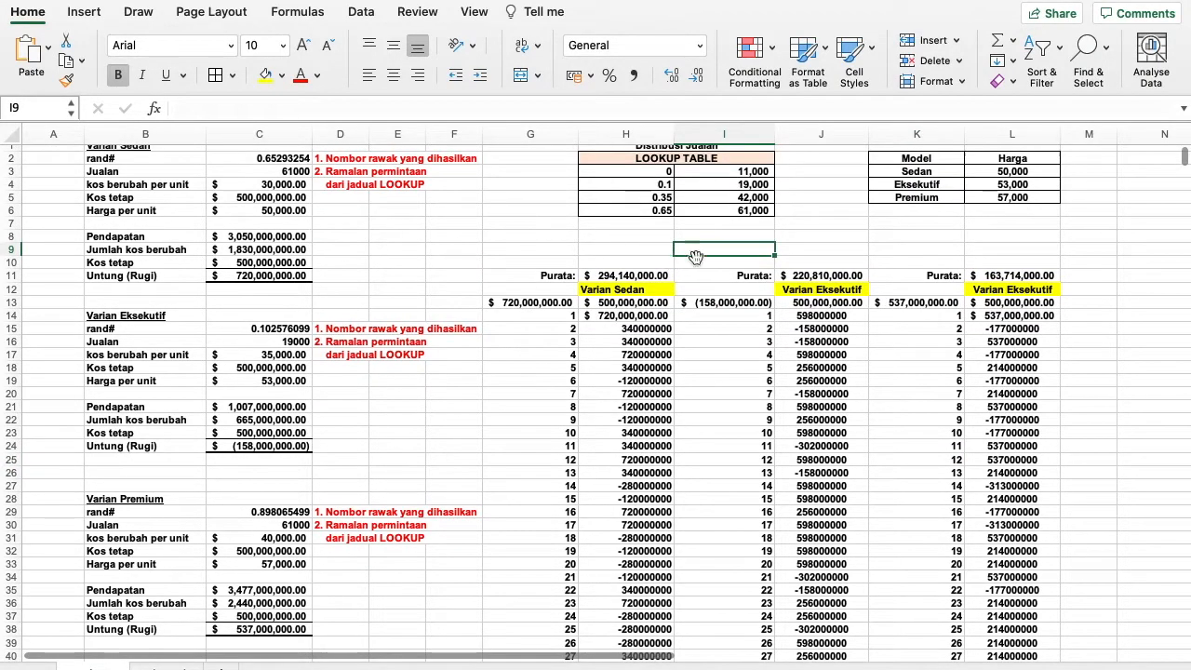
pyautogui.click(632, 275)
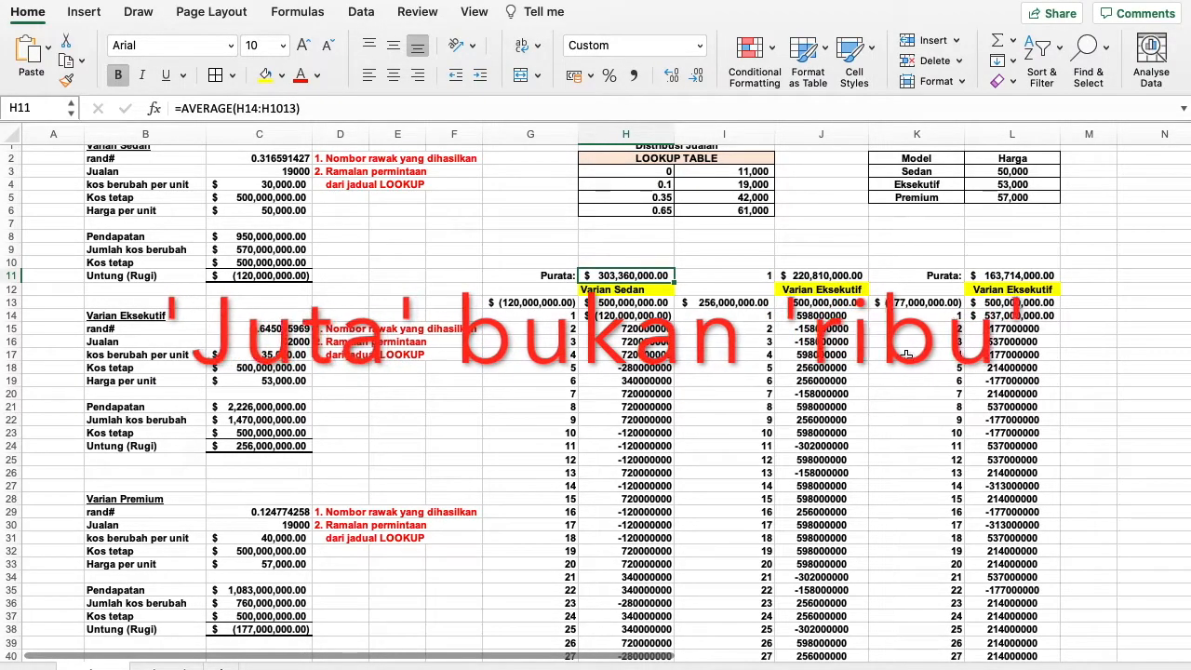
pyautogui.click(876, 393)
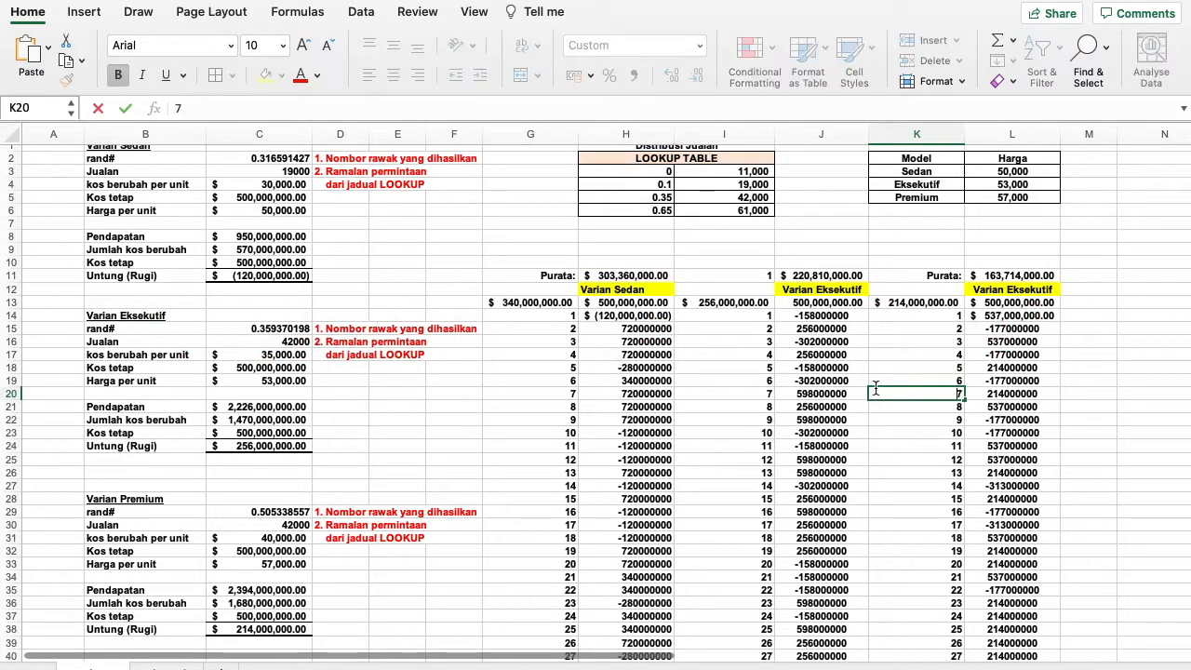
pyautogui.click(705, 253)
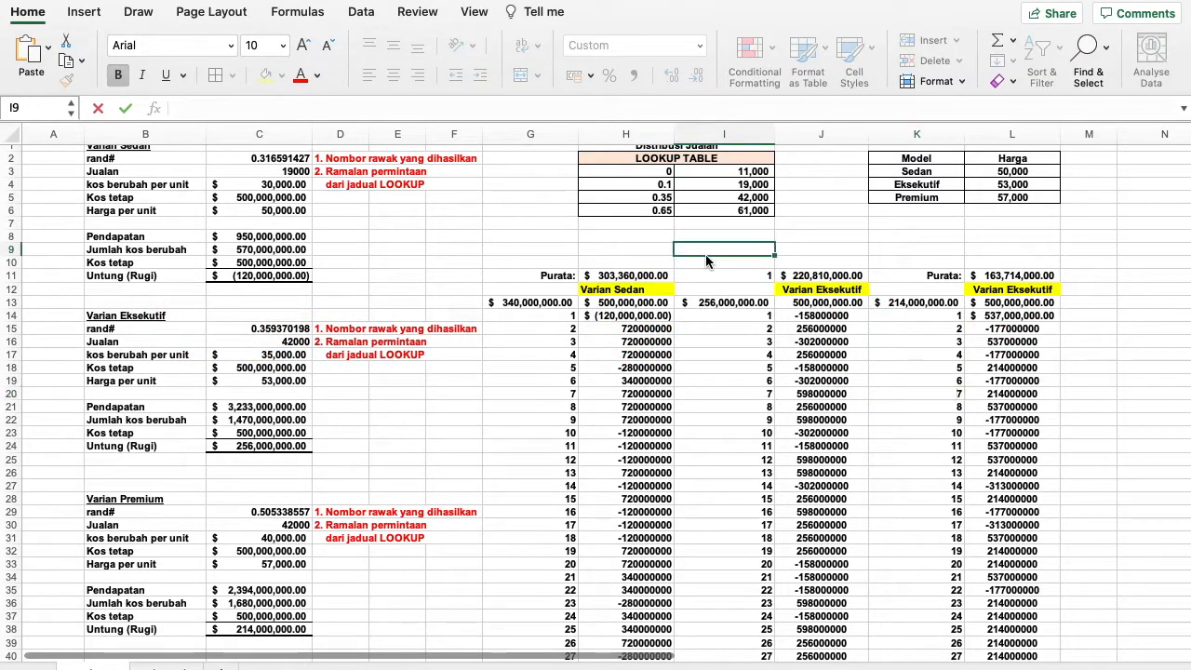
pyautogui.click(603, 264)
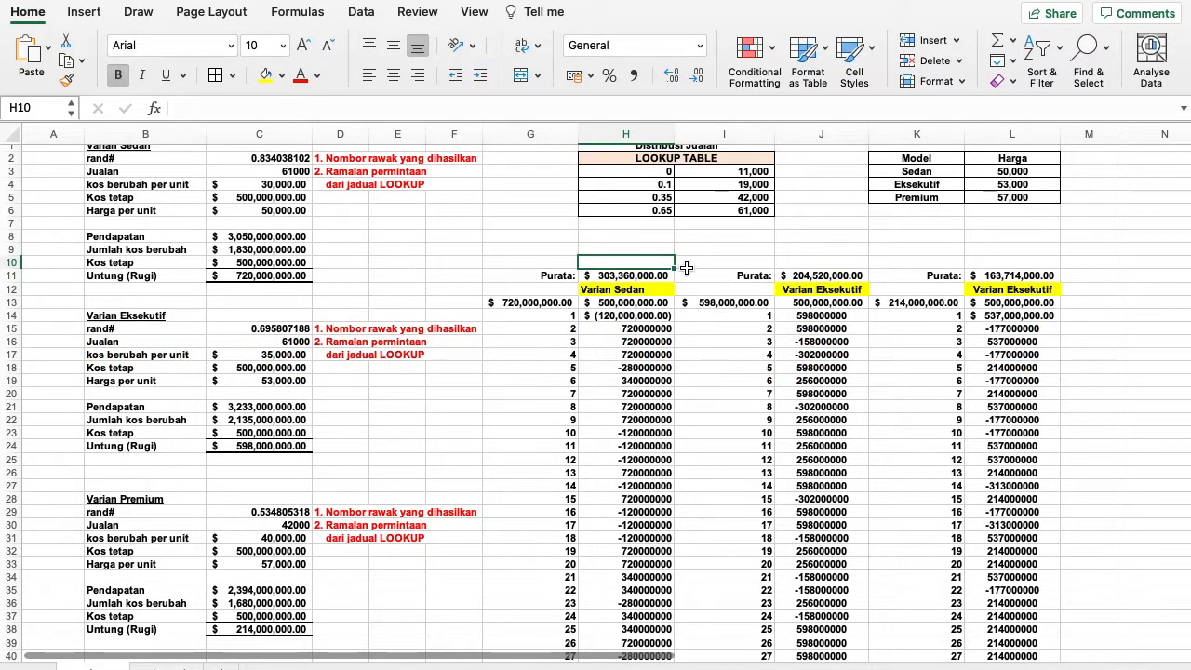
pyautogui.press('F9')
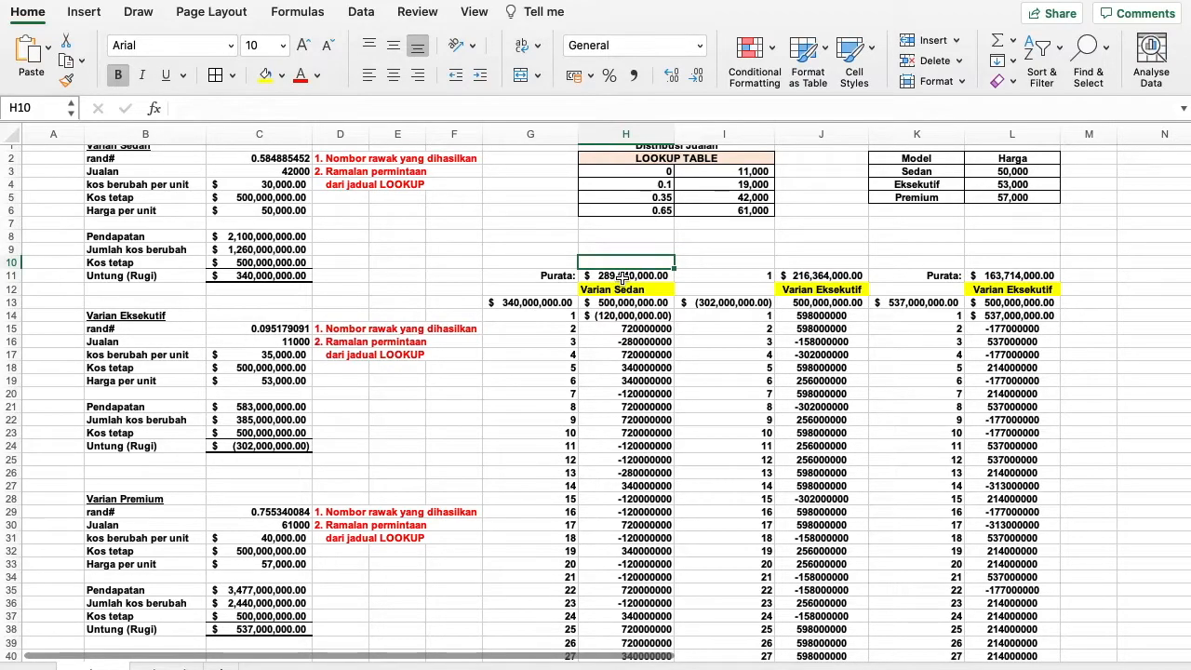
pyautogui.press('F9')
pyautogui.click(621, 276)
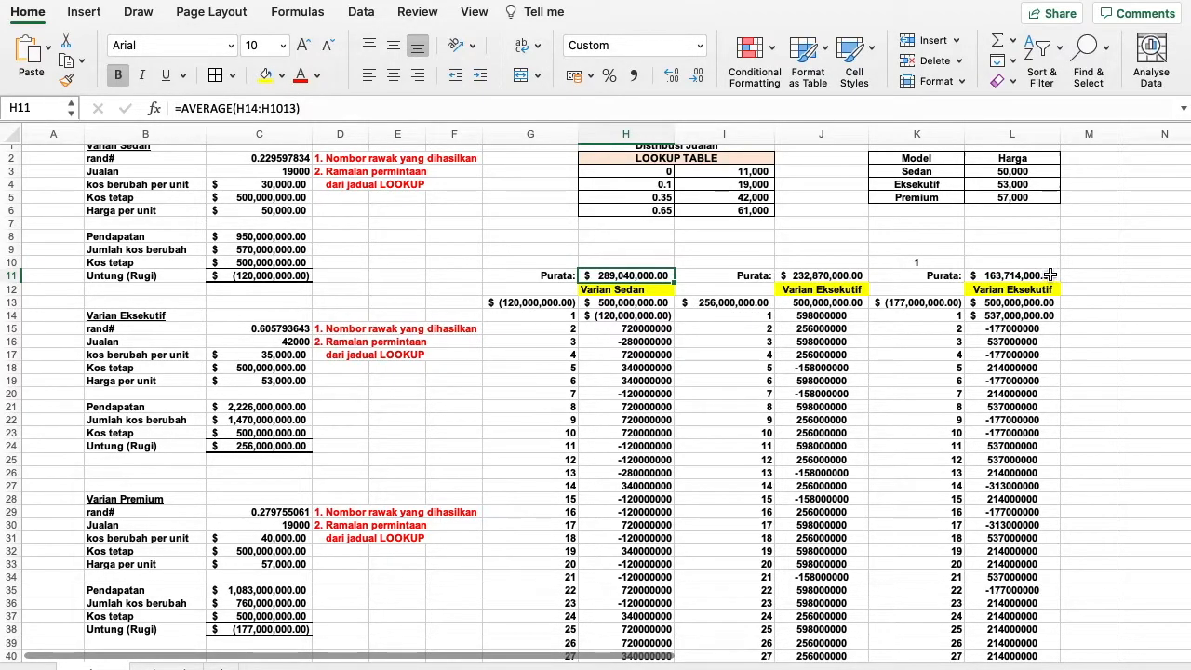
# - Correct the heading in L12 to "Varian Premium"
pyautogui.click(999, 290)
pyautogui.click(301, 110)
pyautogui.press('BackSpace')
pyautogui.press('BackSpace')
pyautogui.press('BackSpace')
pyautogui.press('BackSpace')
pyautogui.press('BackSpace')
pyautogui.press('BackSpace')
pyautogui.press('BackSpace')
pyautogui.press('BackSpace')
pyautogui.press('BackSpace')
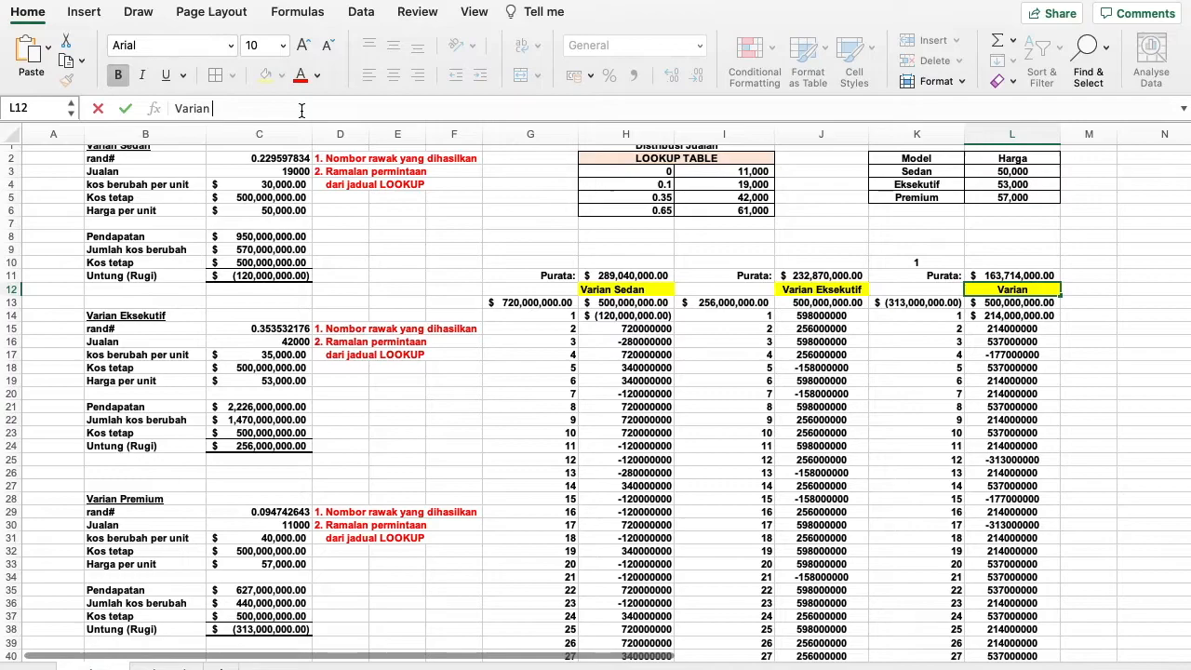
pyautogui.write('Premium')
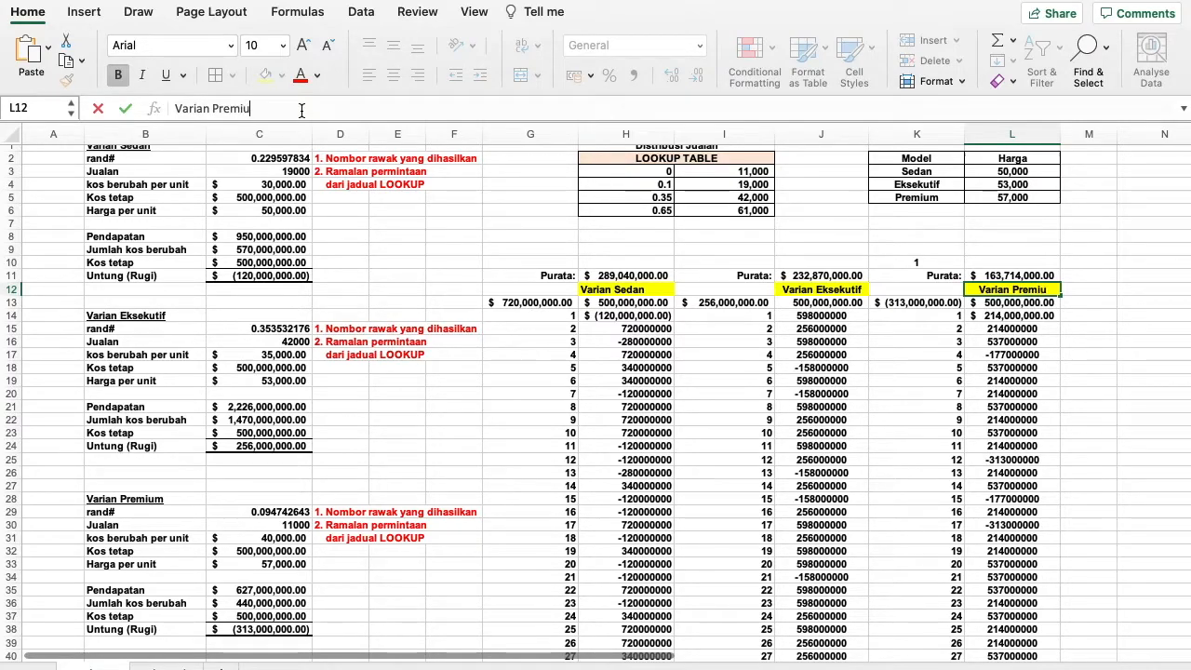
pyautogui.click(459, 271)
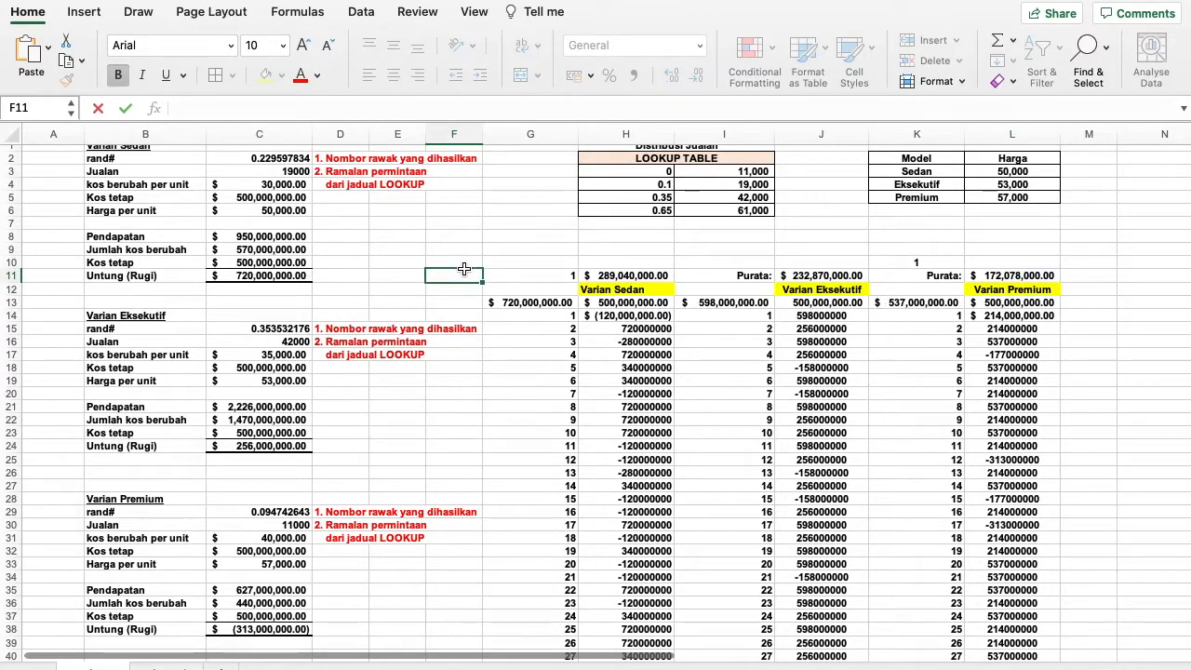